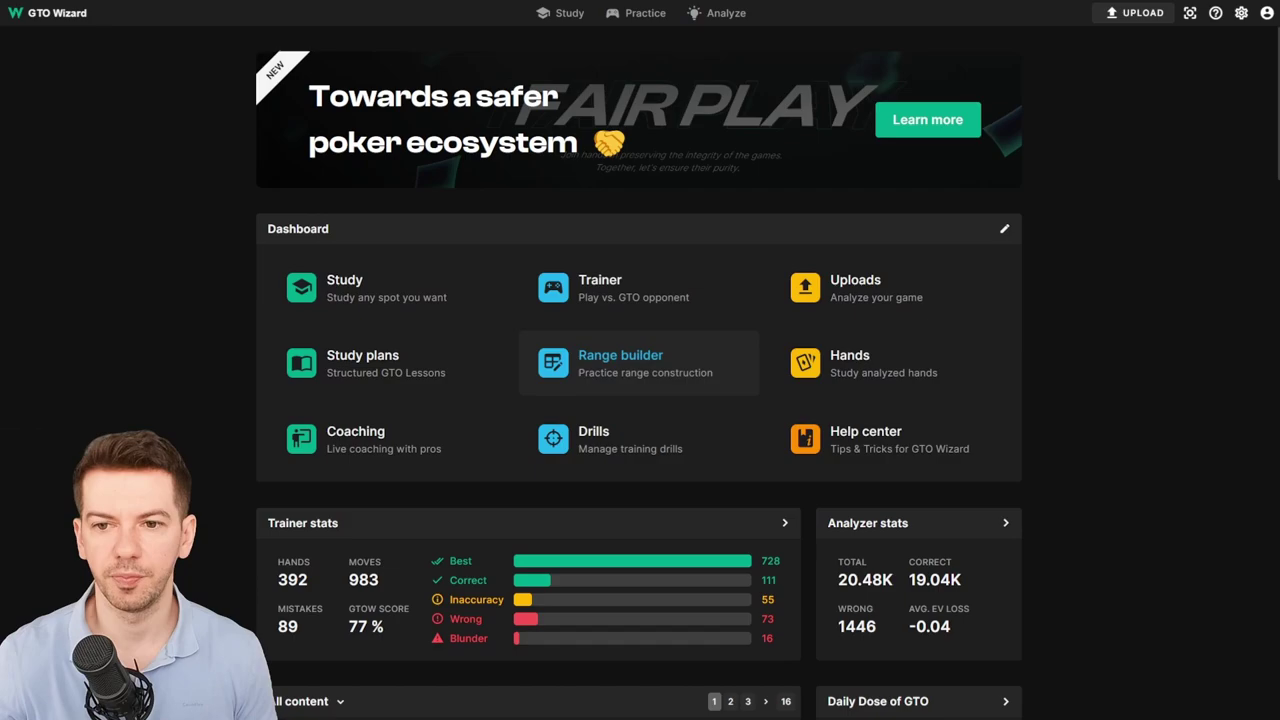
# Open the custom solutions list in the Study area and start a new custom solution.
pyautogui.click(380, 300)
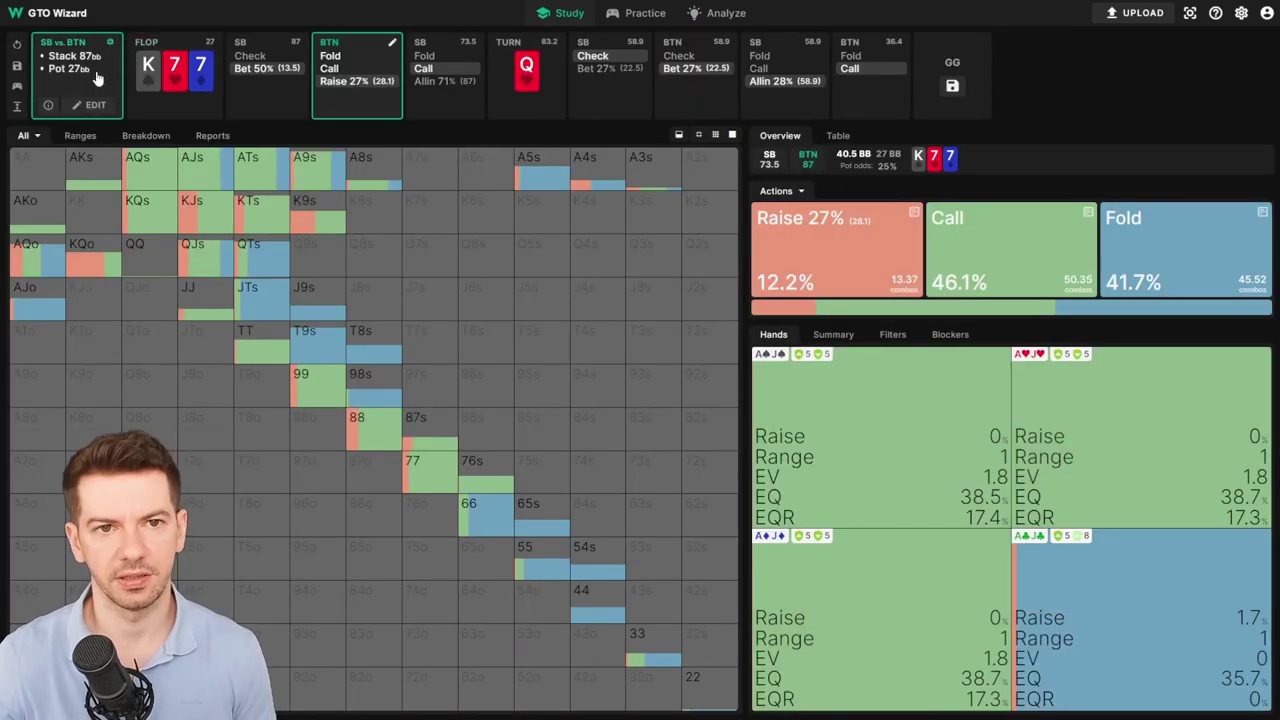
pyautogui.click(105, 77)
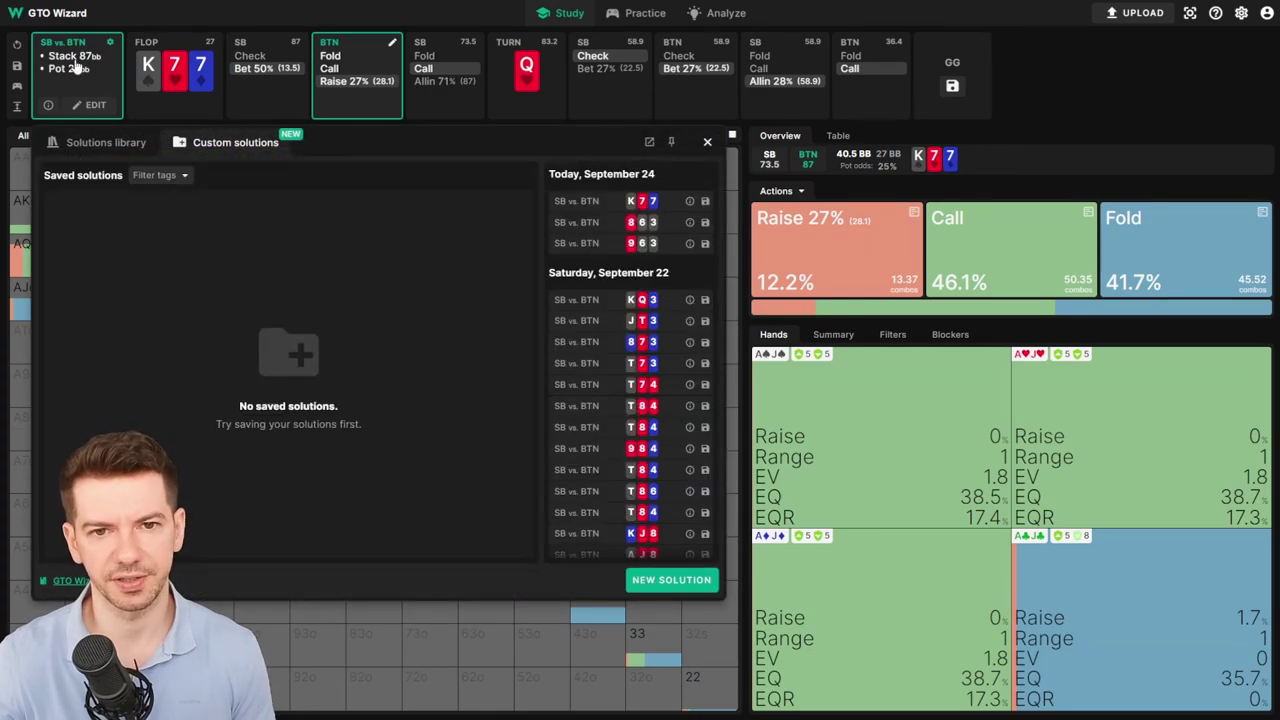
pyautogui.click(118, 142)
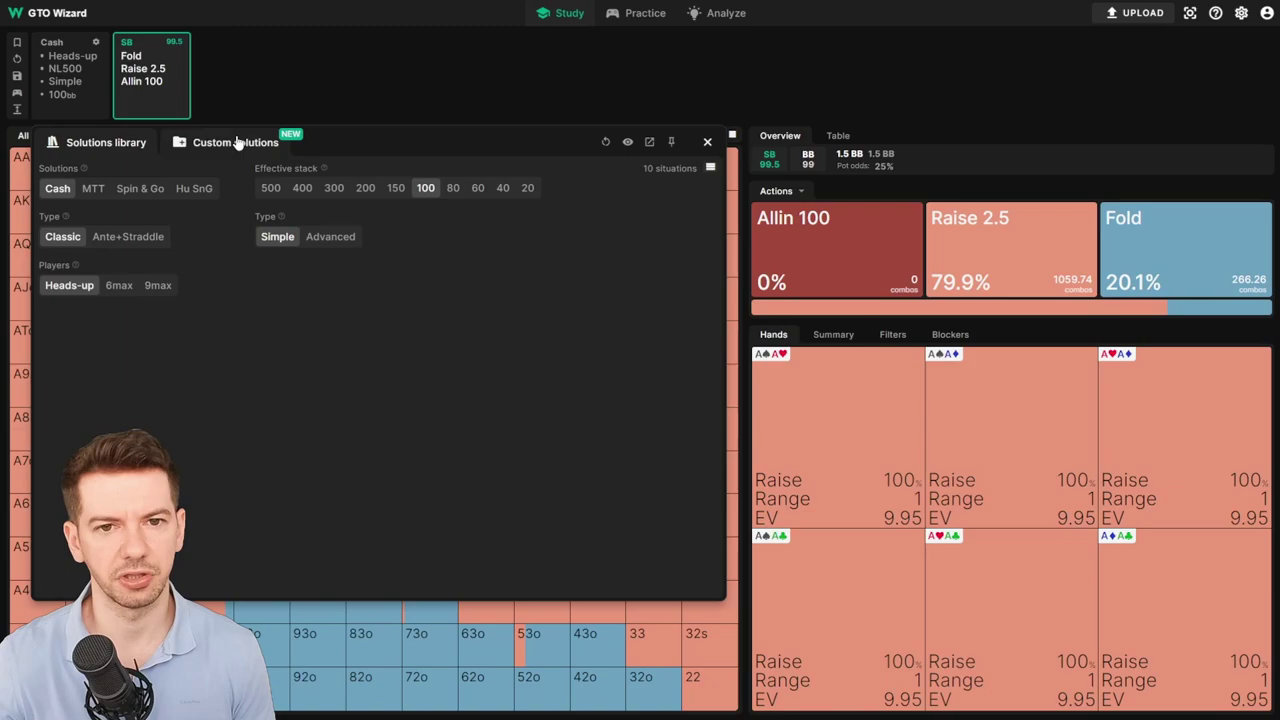
pyautogui.click(238, 143)
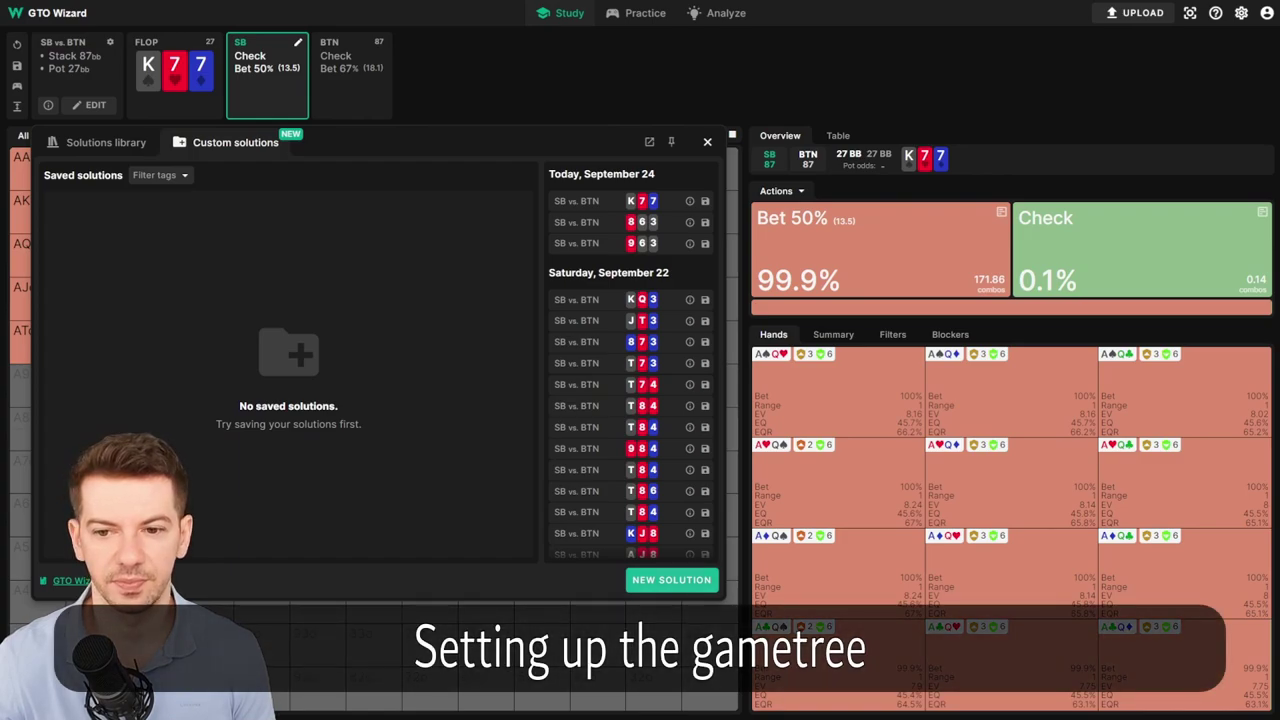
pyautogui.scroll(-4, 631, 374)
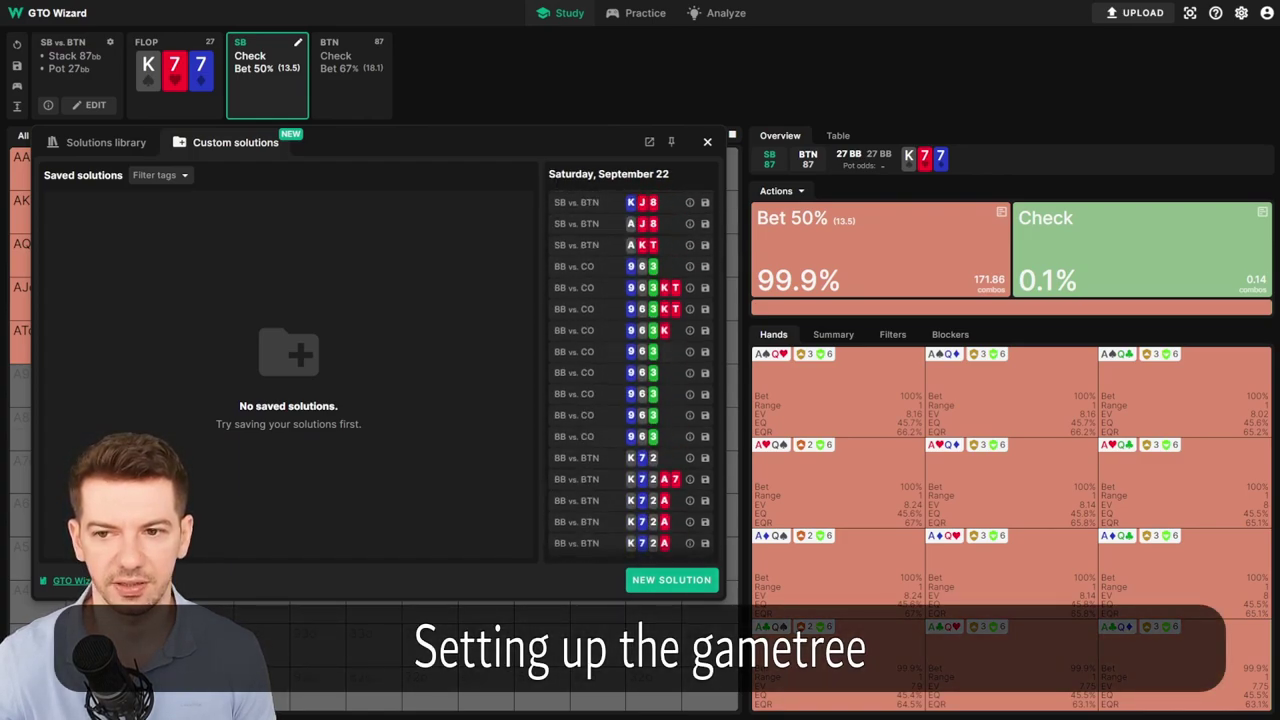
pyautogui.scroll(5, 631, 374)
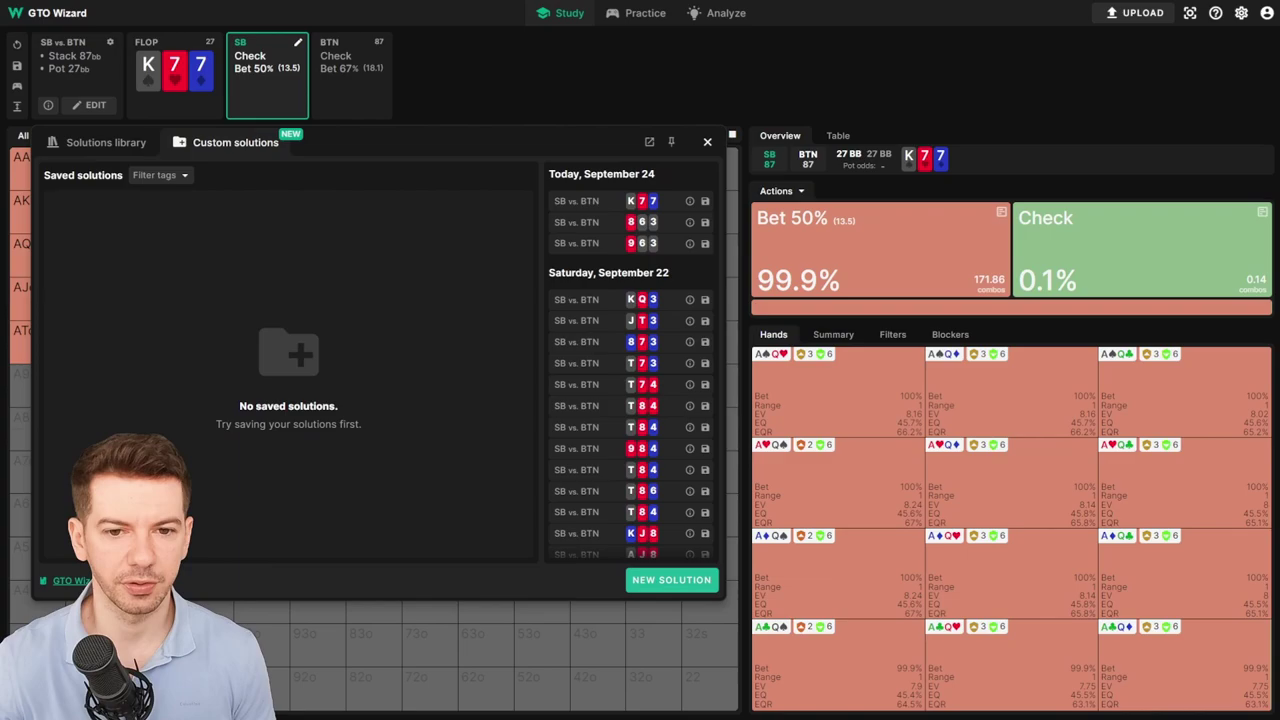
pyautogui.click(667, 580)
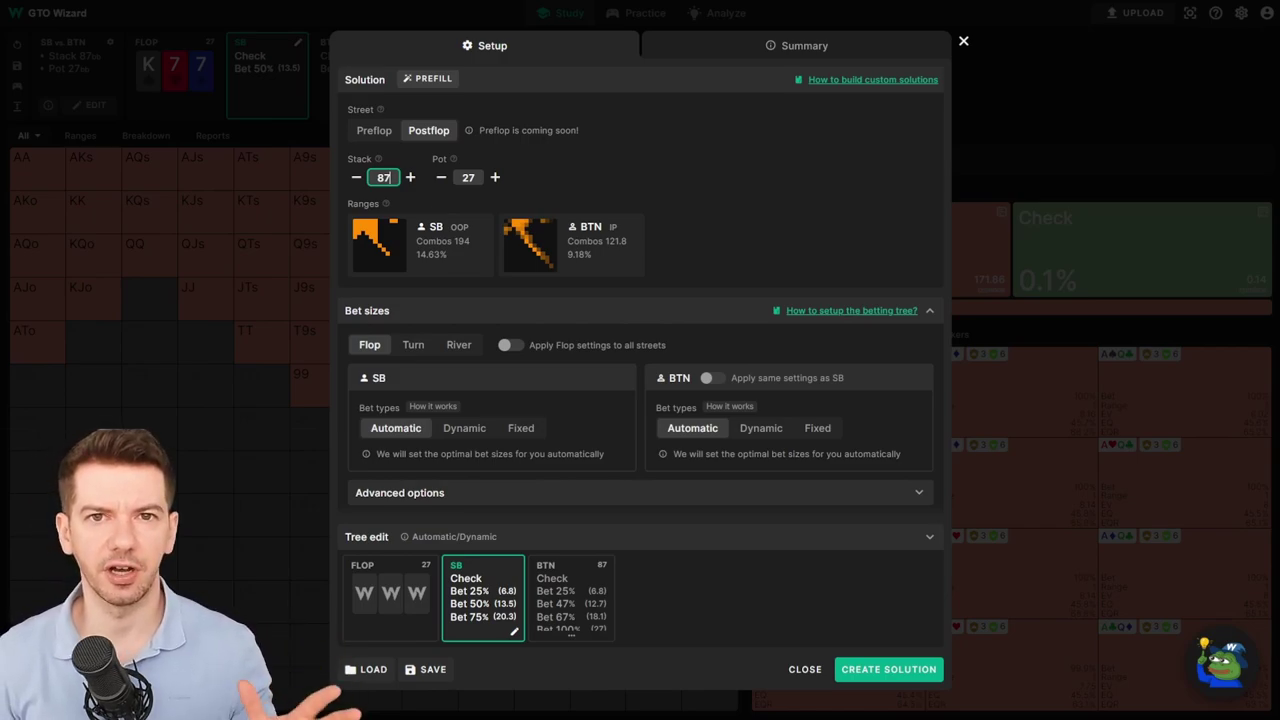
# Review the new solution's stack and pot values and inspect the BTN range.
pyautogui.doubleClick(368, 179)
pyautogui.doubleClick(476, 177)
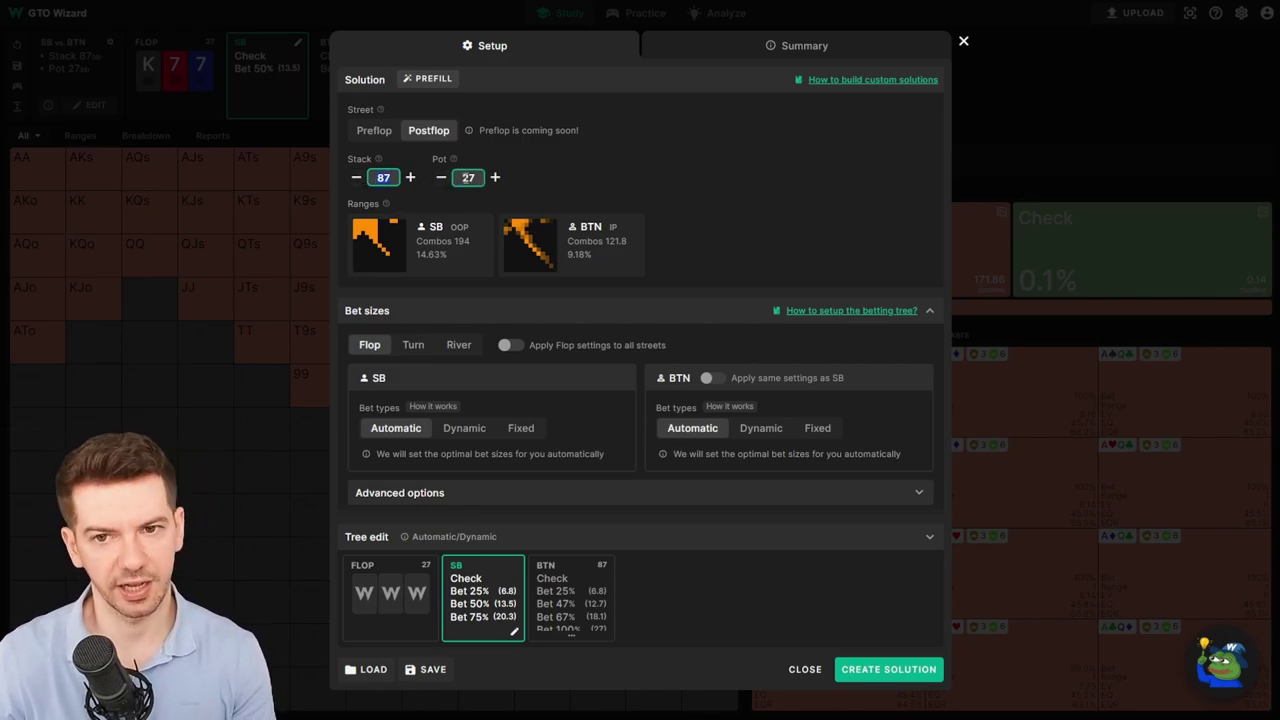
pyautogui.click(478, 177)
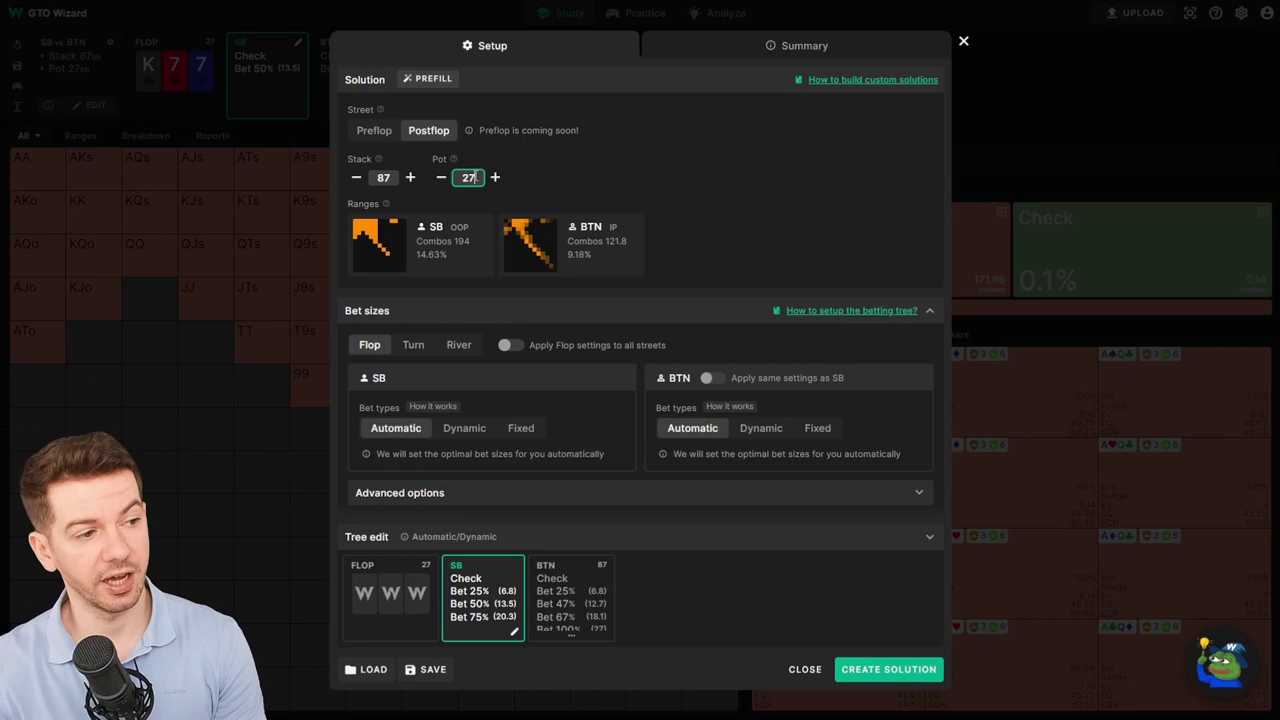
pyautogui.click(530, 243)
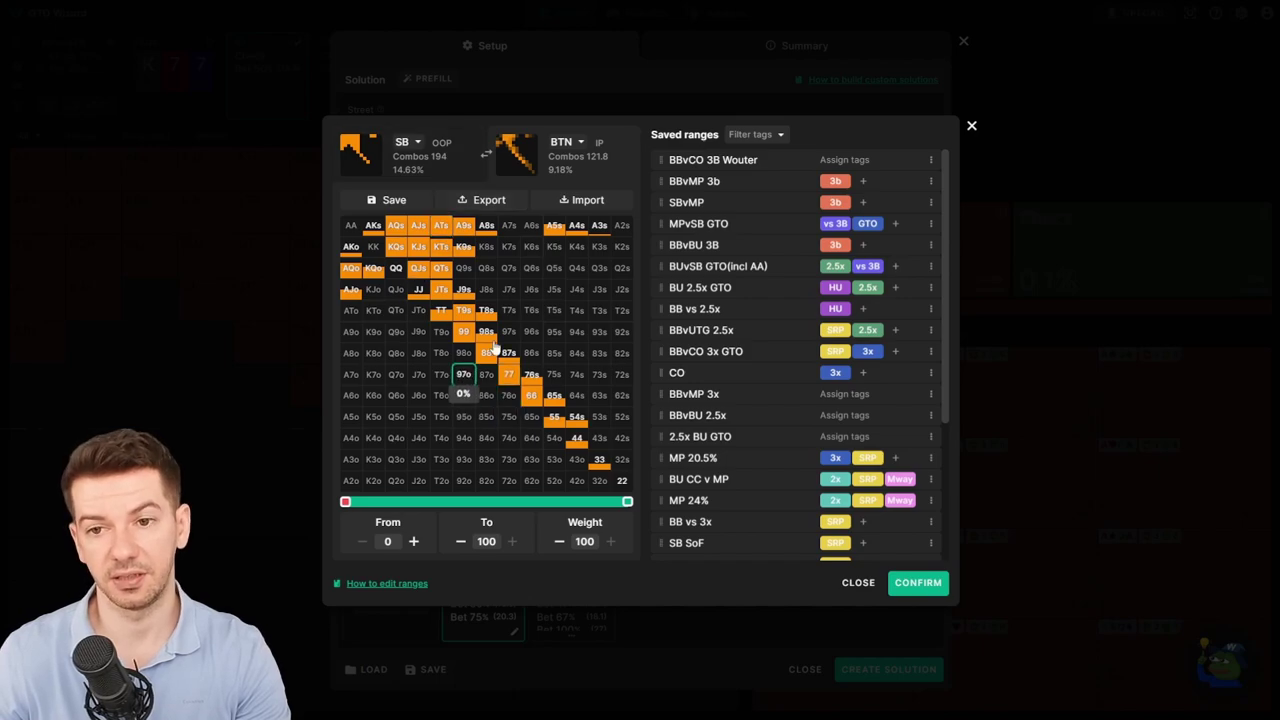
pyautogui.click(971, 125)
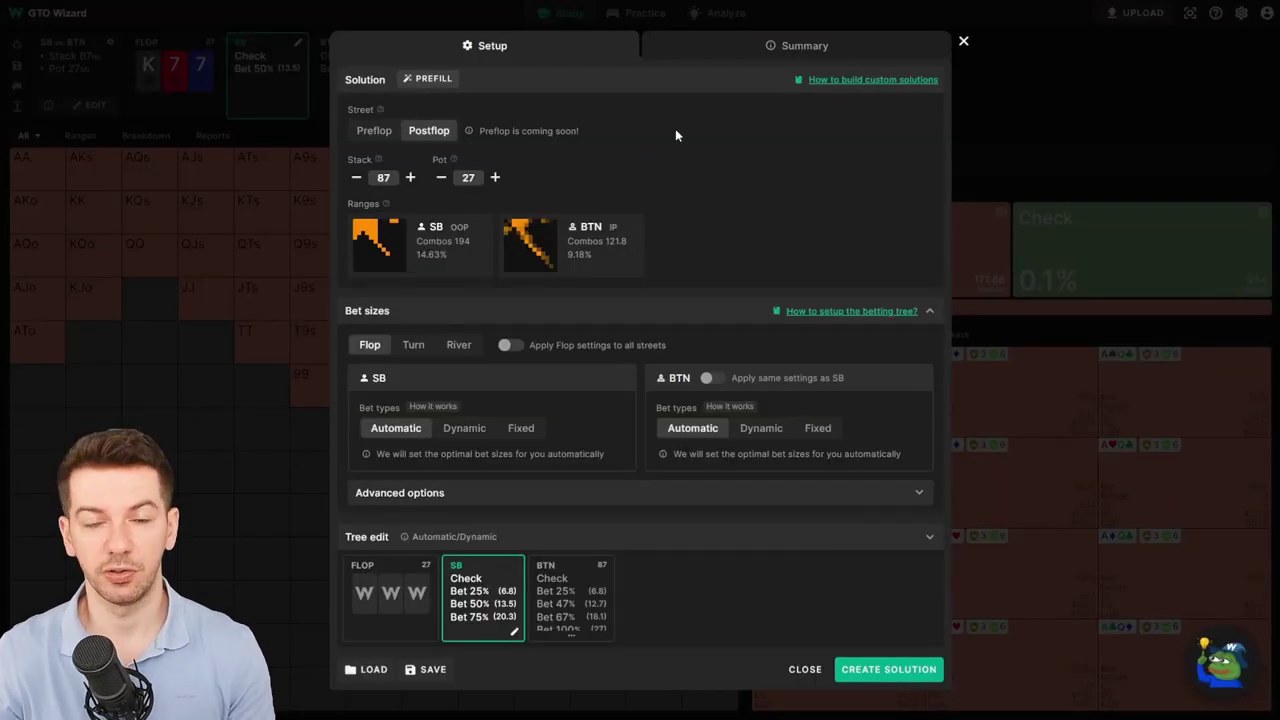
# Choose the Cash 6max preflop-only solution with NL1k rake, 2.25x opening size, 100bb stack and General bet sizes for prefilling.
pyautogui.click(449, 82)
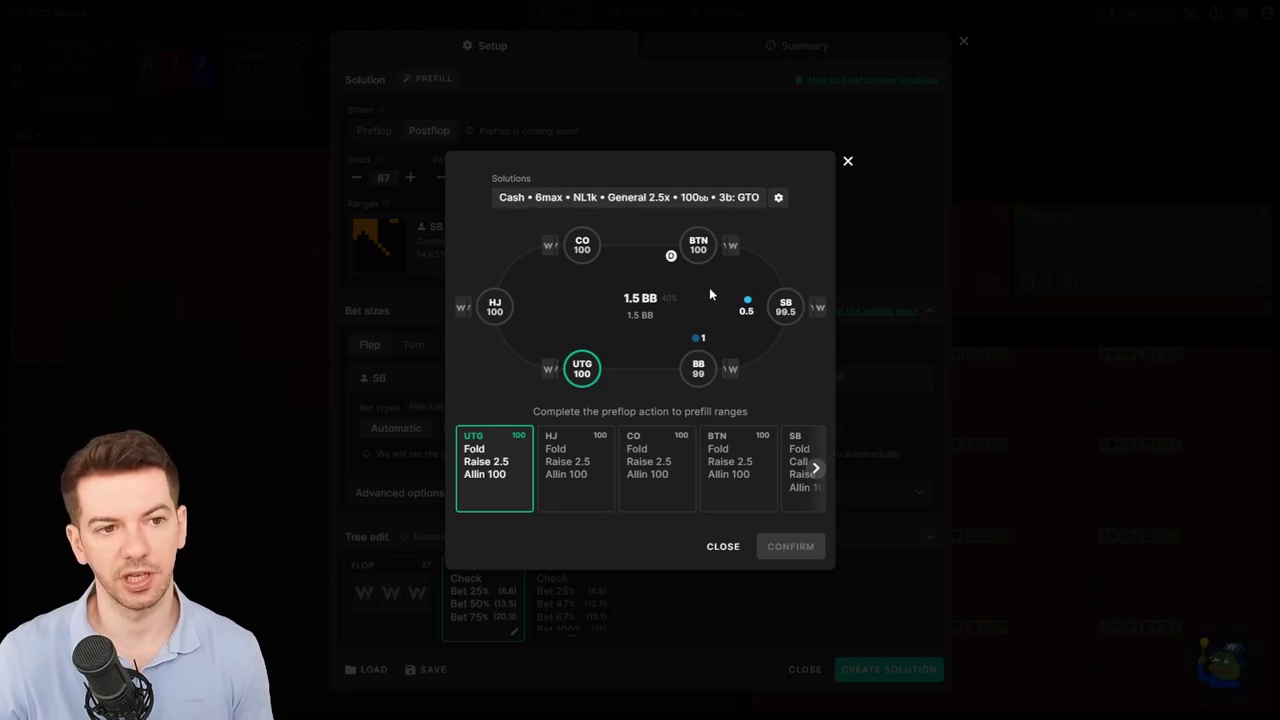
pyautogui.click(778, 197)
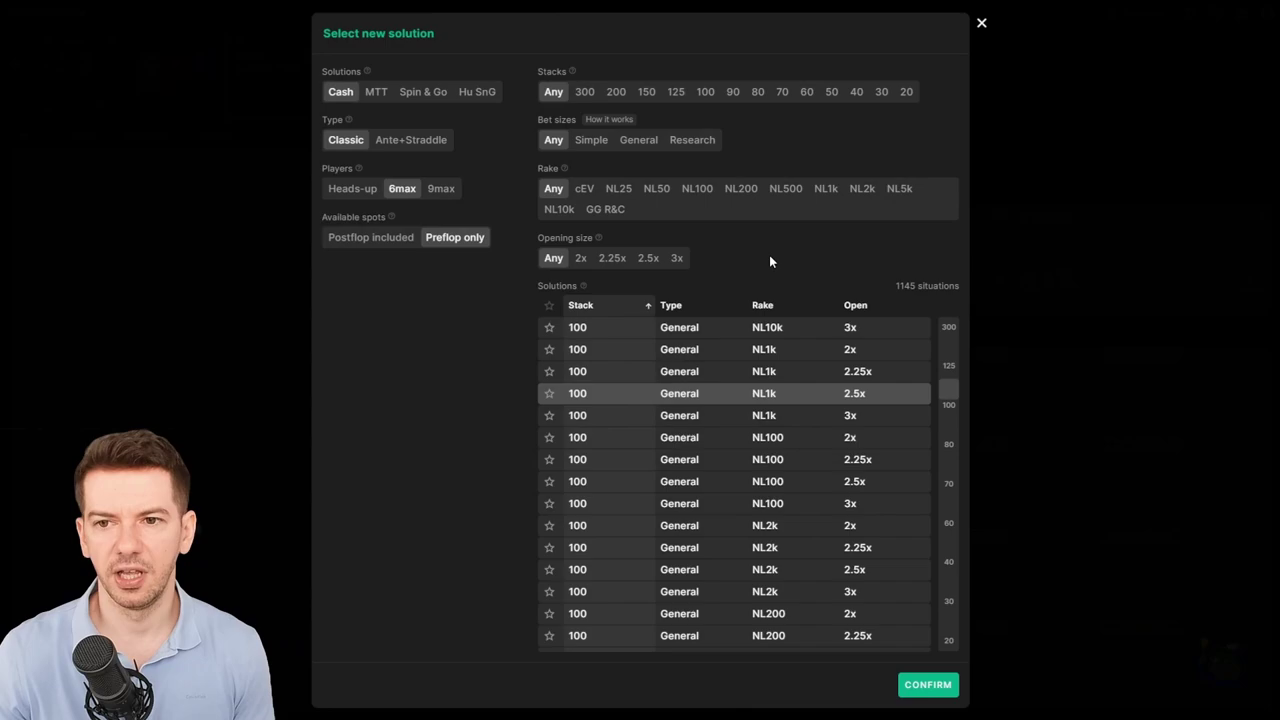
pyautogui.click(370, 237)
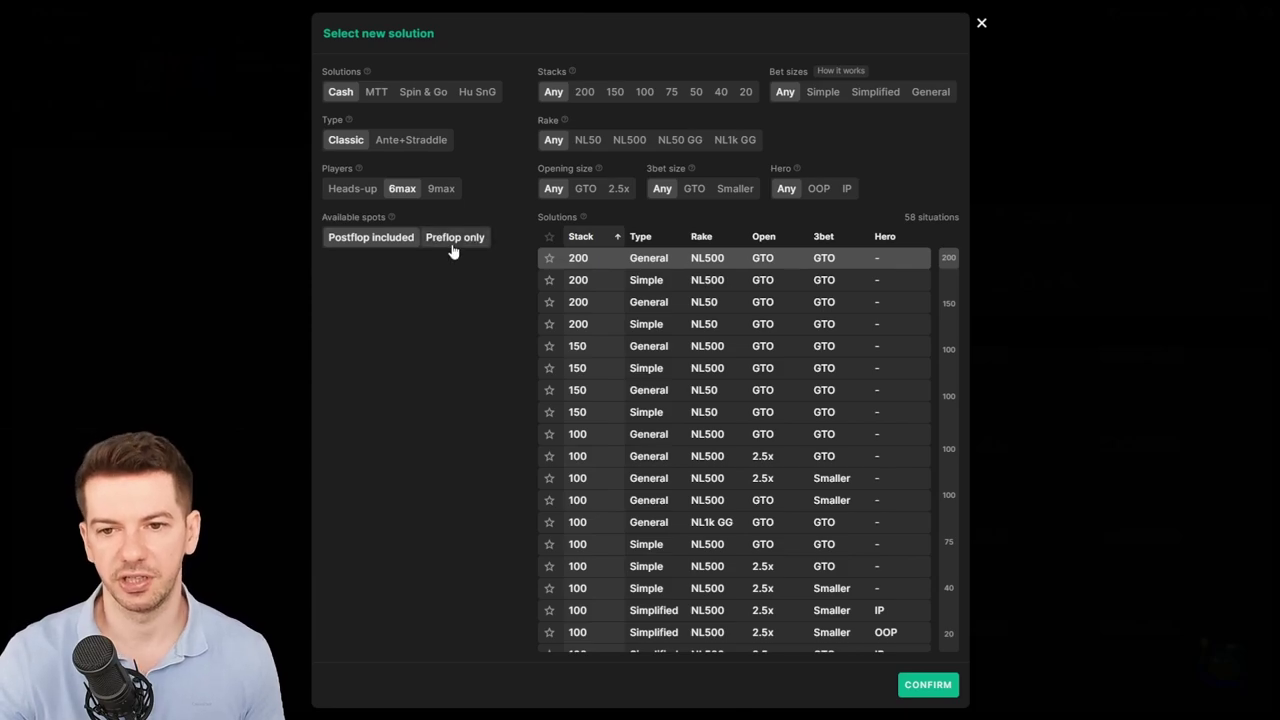
pyautogui.click(453, 246)
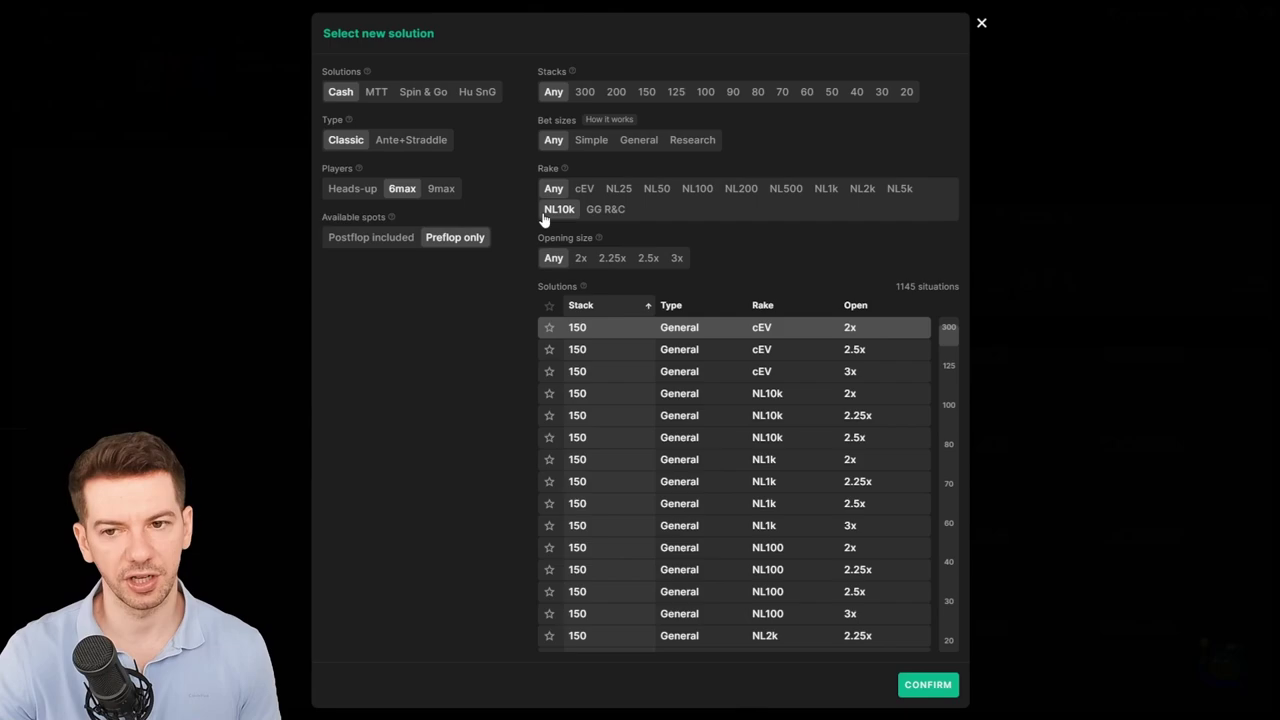
pyautogui.click(826, 192)
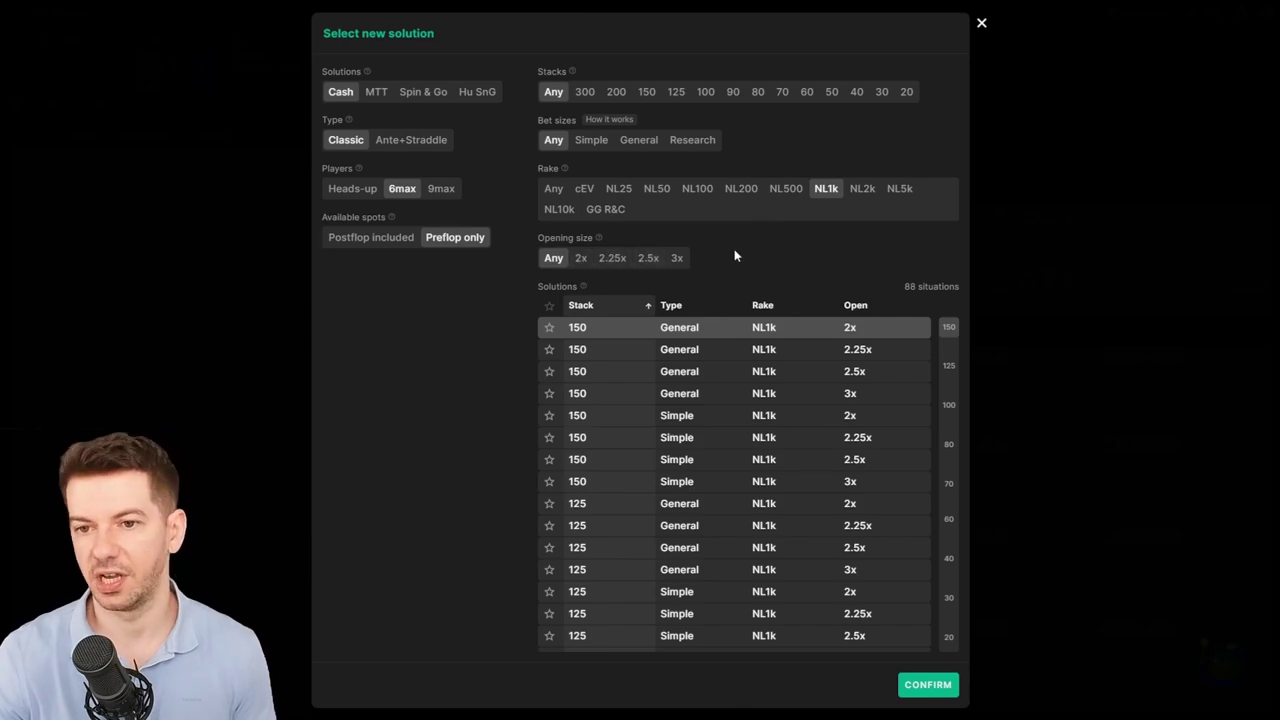
pyautogui.click(613, 259)
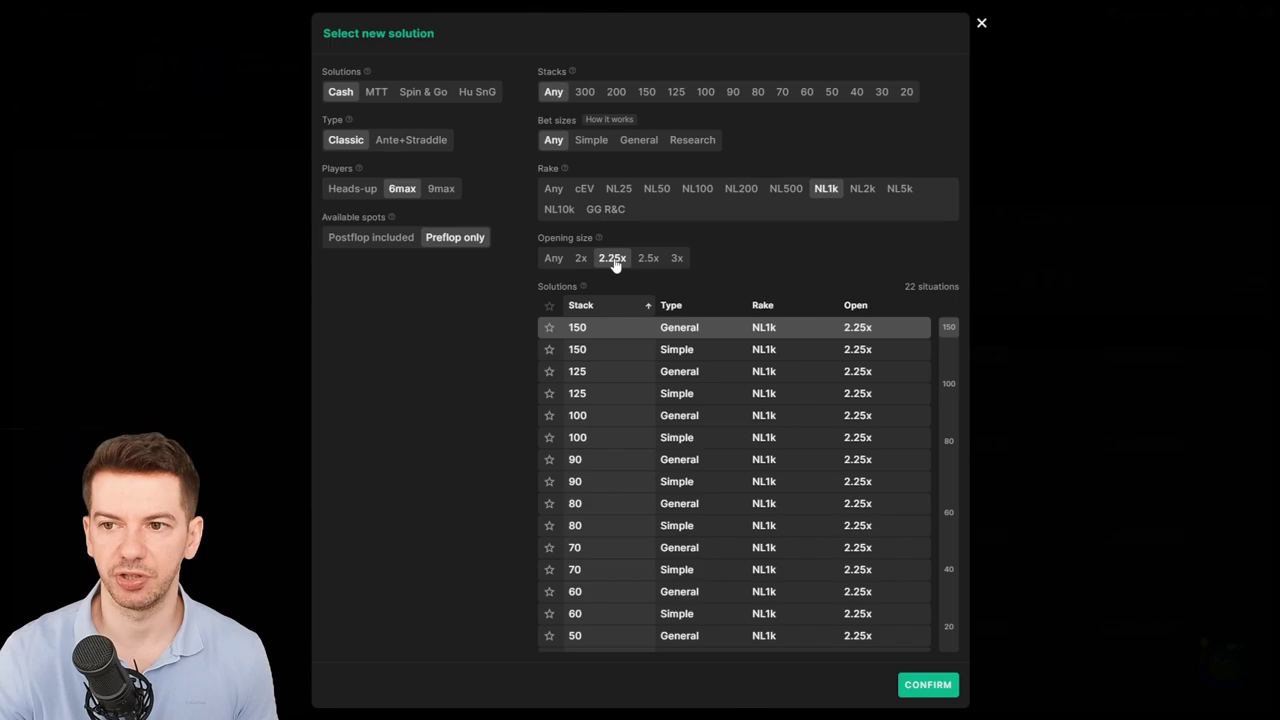
pyautogui.click(707, 100)
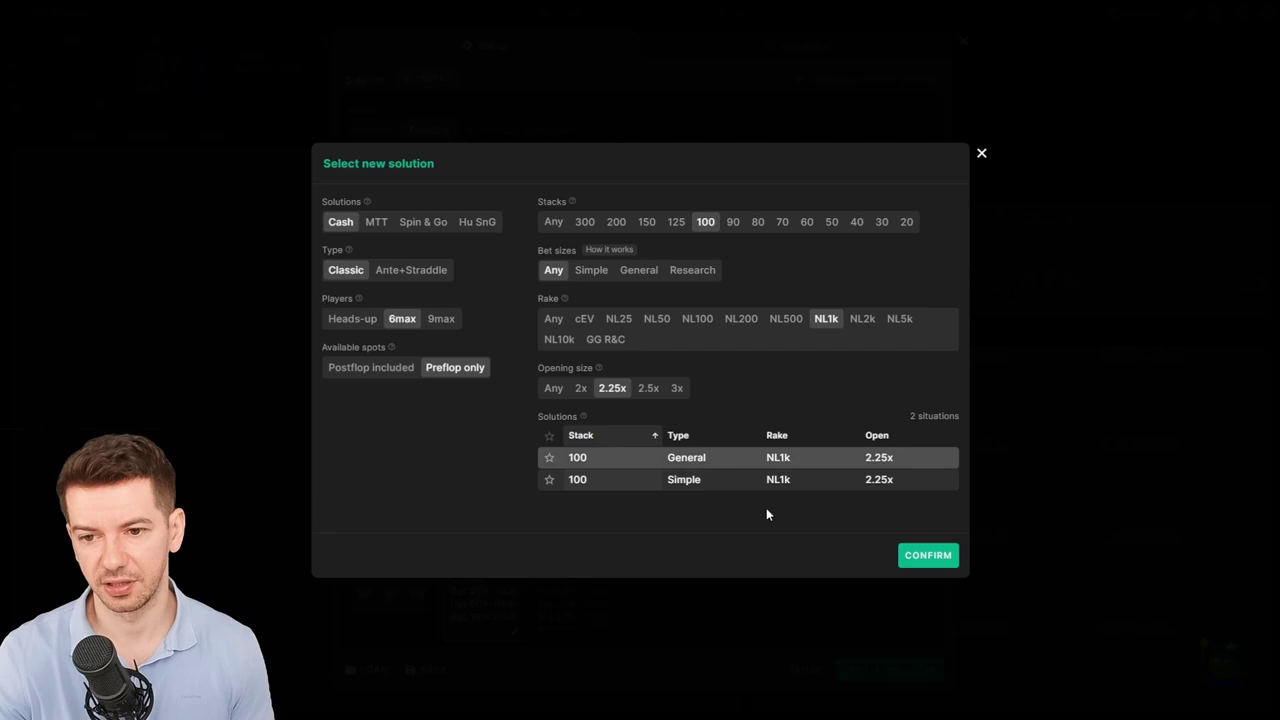
pyautogui.click(714, 466)
pyautogui.click(927, 552)
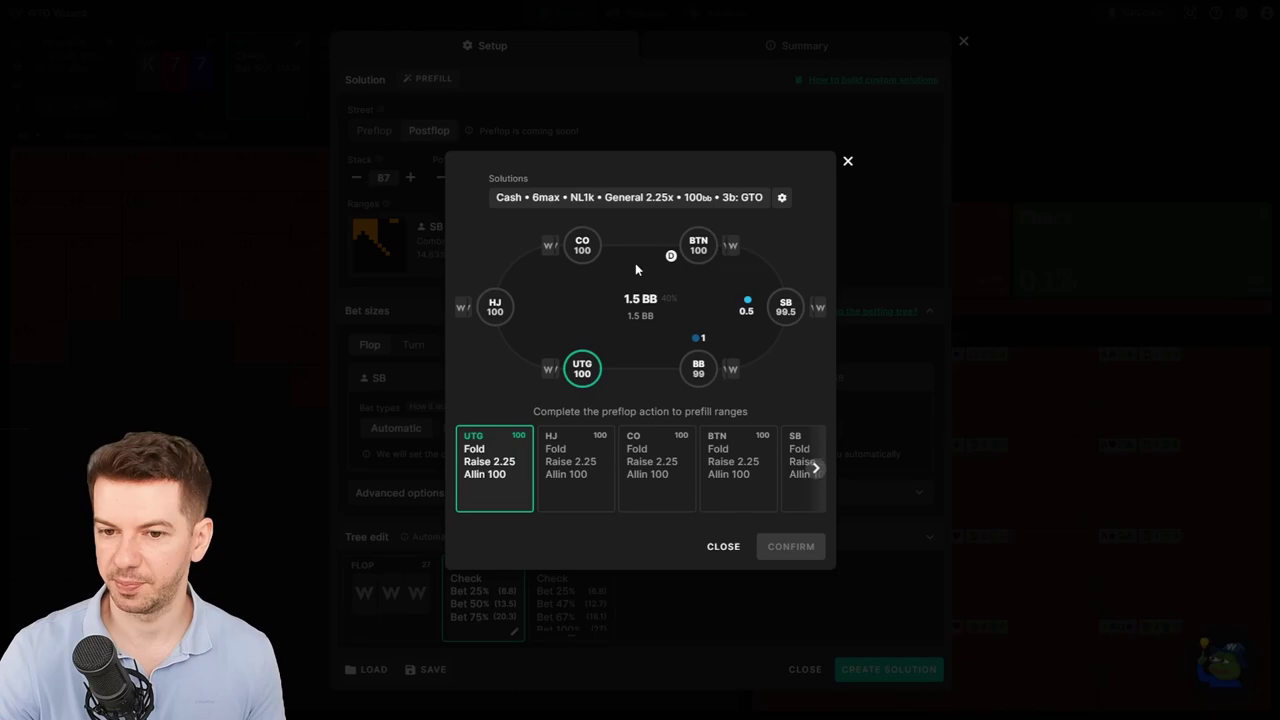
# Prefill the ranges from a preflop line where HJ raises 2.25, BB calls and all other players fold.
pyautogui.click(580, 467)
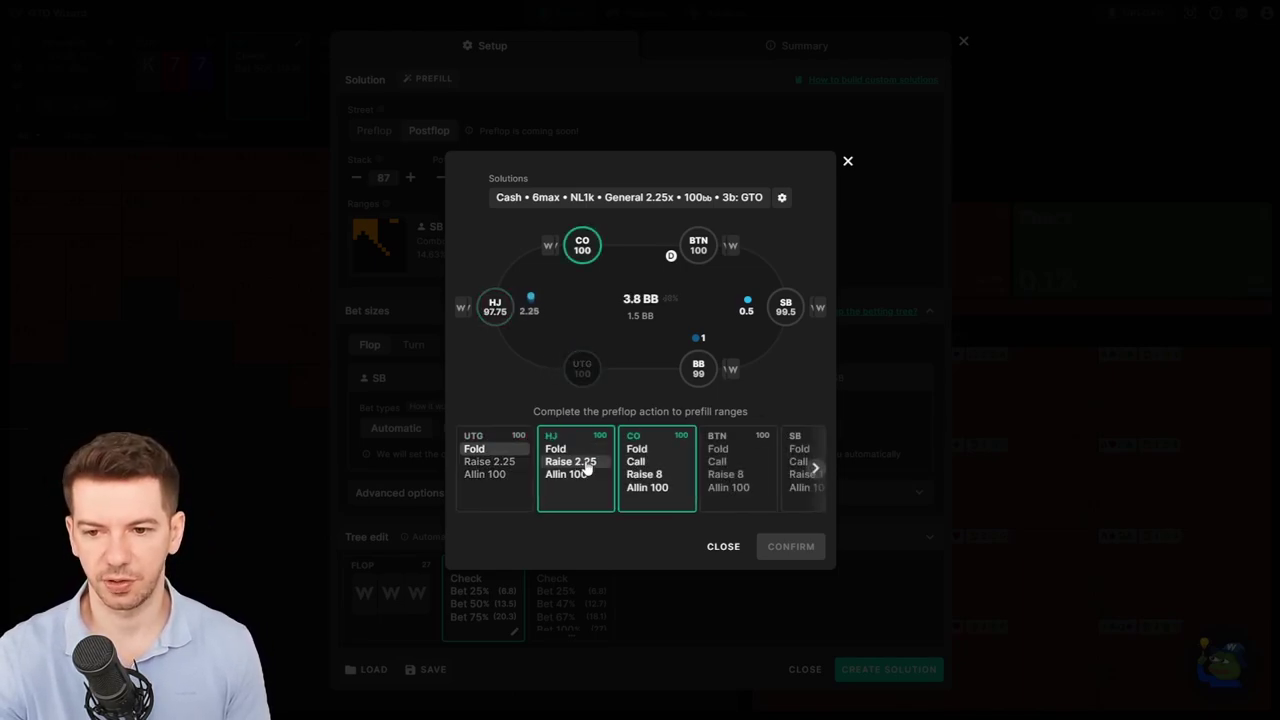
pyautogui.click(815, 468)
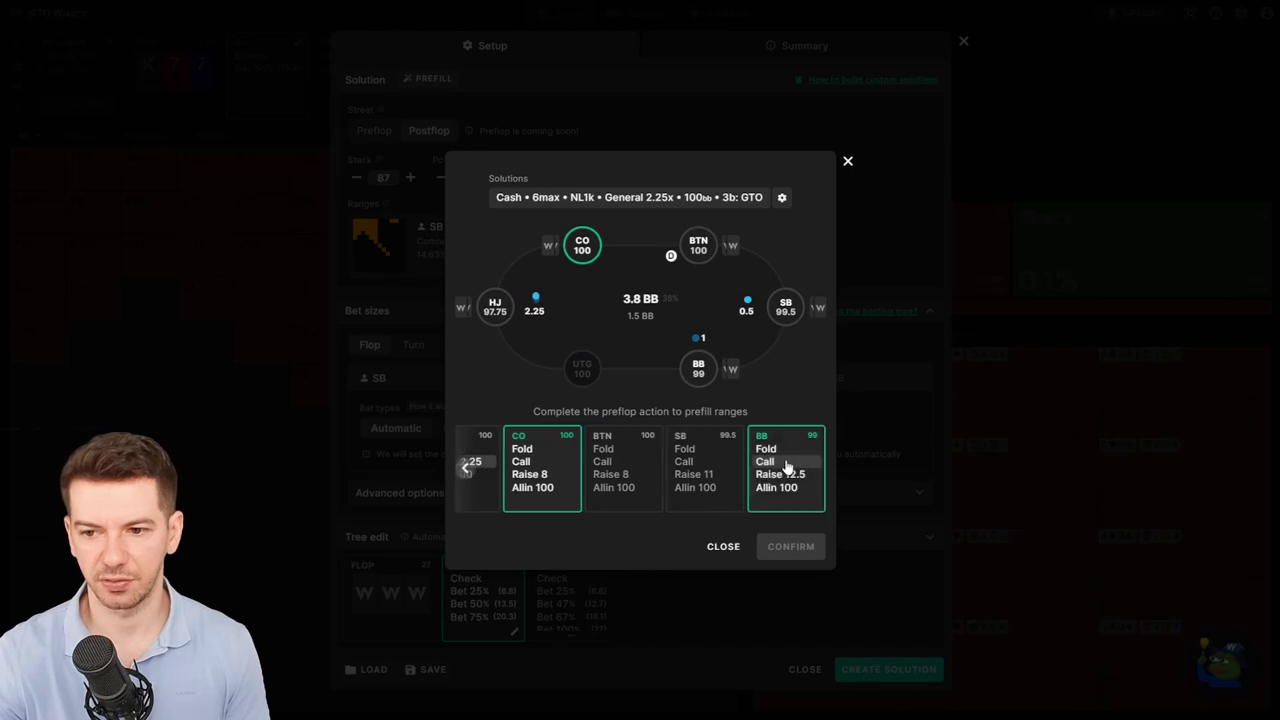
pyautogui.click(790, 468)
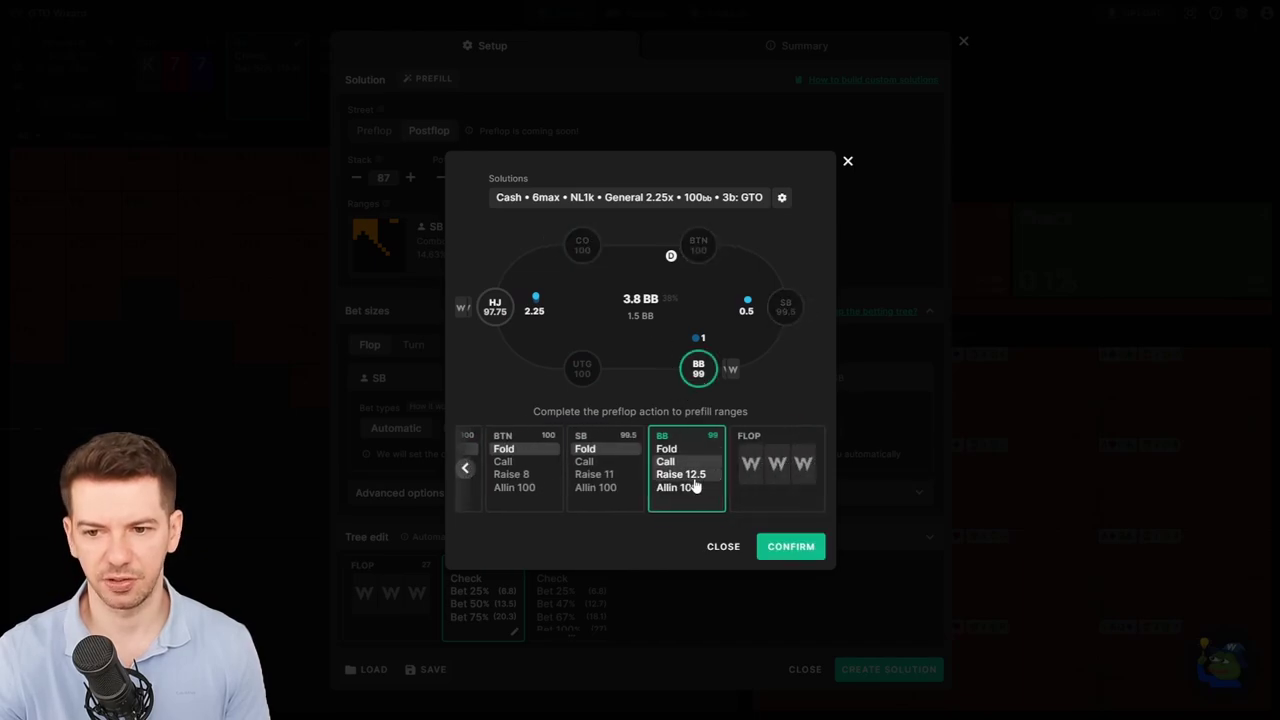
pyautogui.click(807, 554)
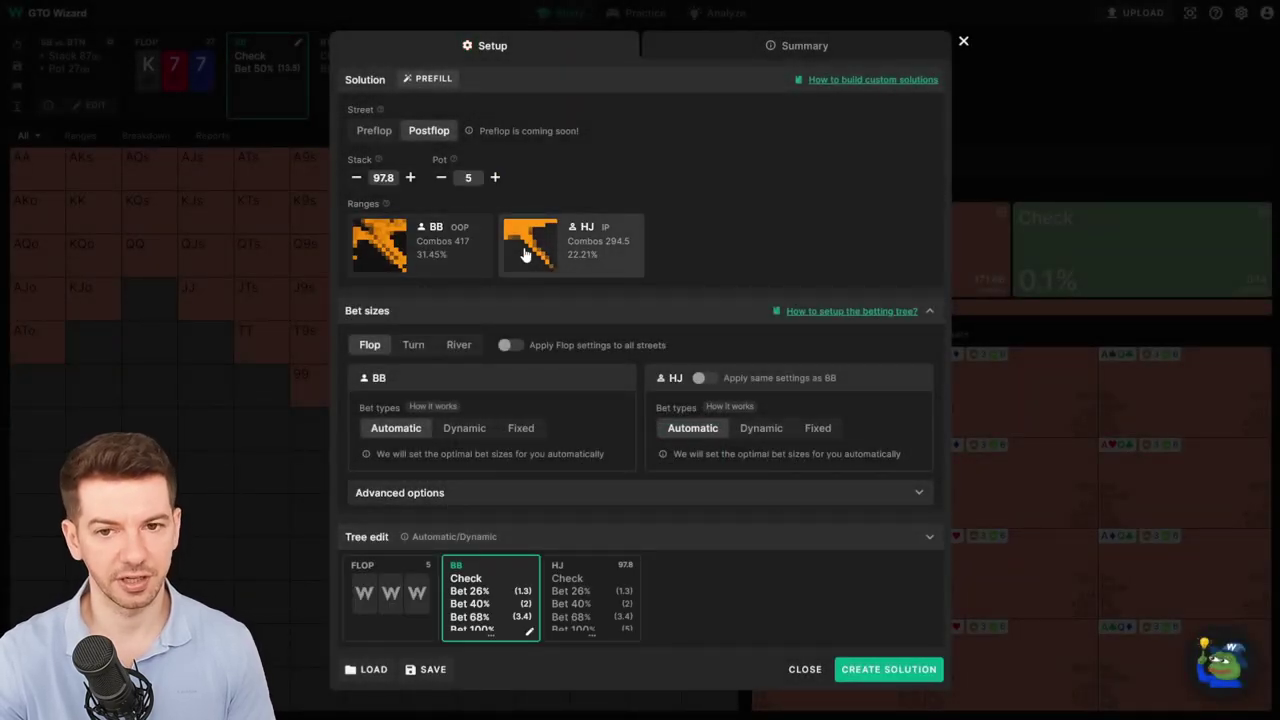
# Edit the BB range by removing K9o and J4s and raising ATo to full weight.
pyautogui.click(396, 252)
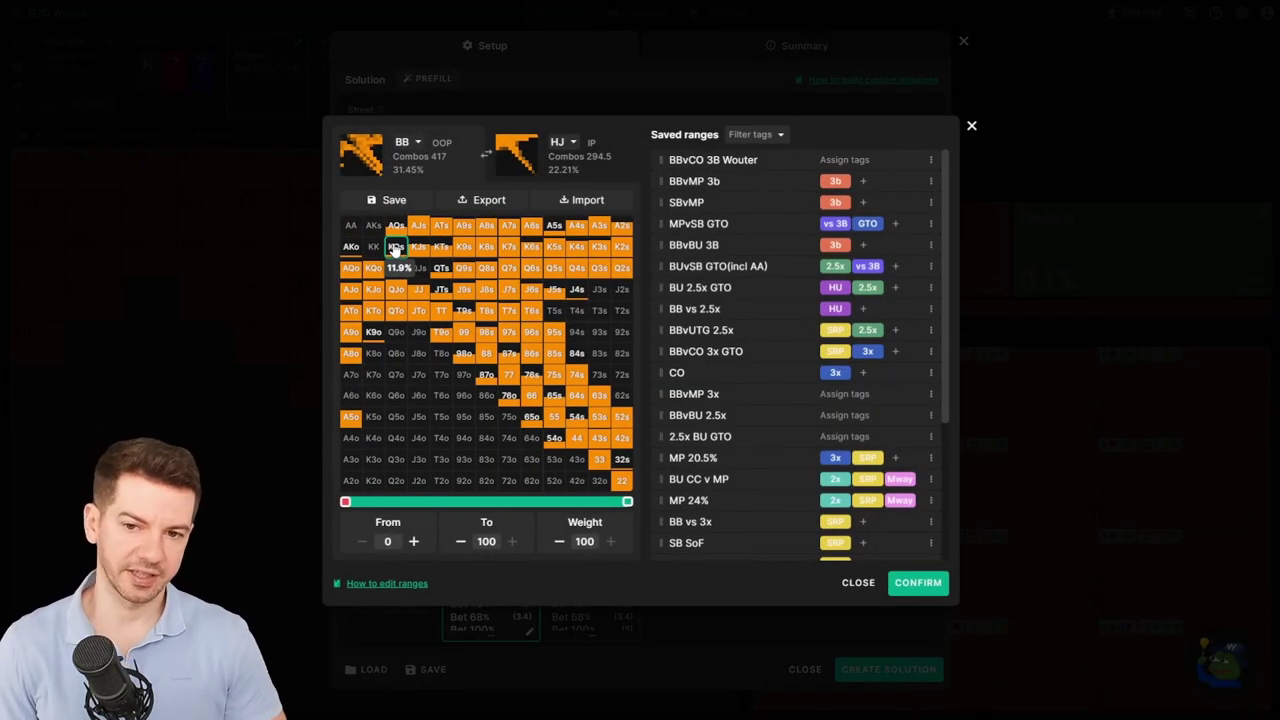
pyautogui.press('Escape')
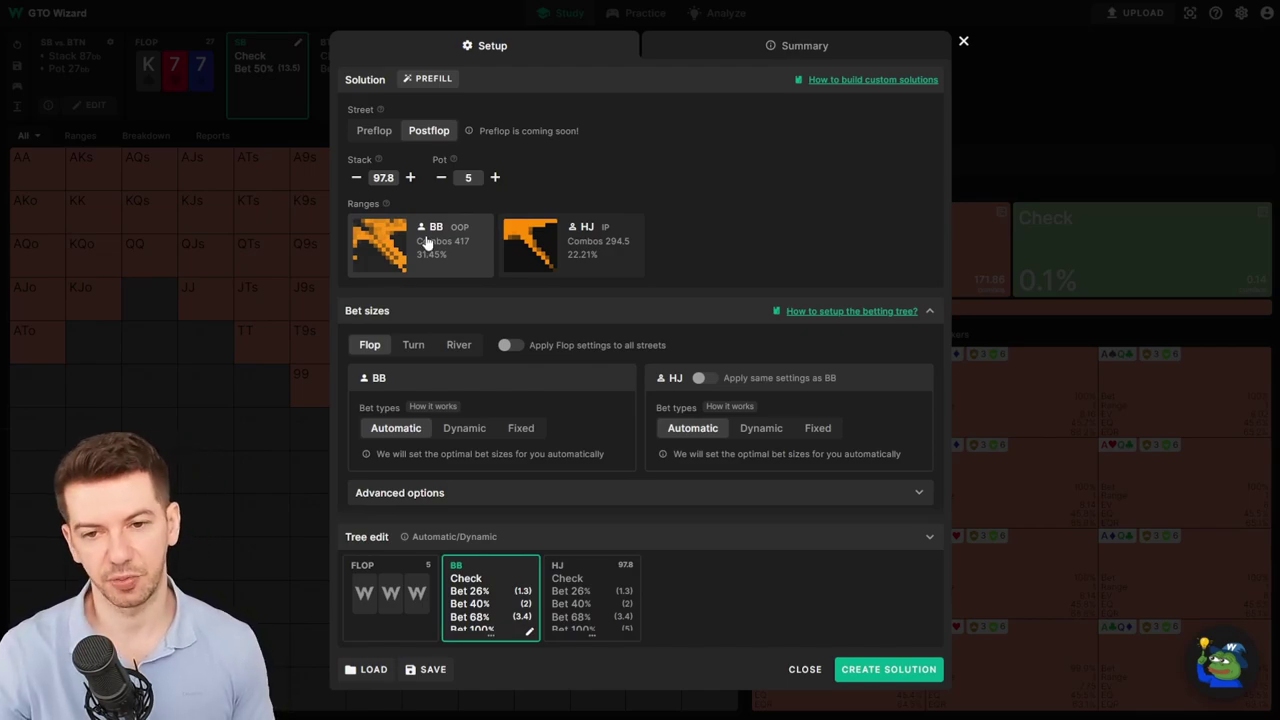
pyautogui.click(427, 243)
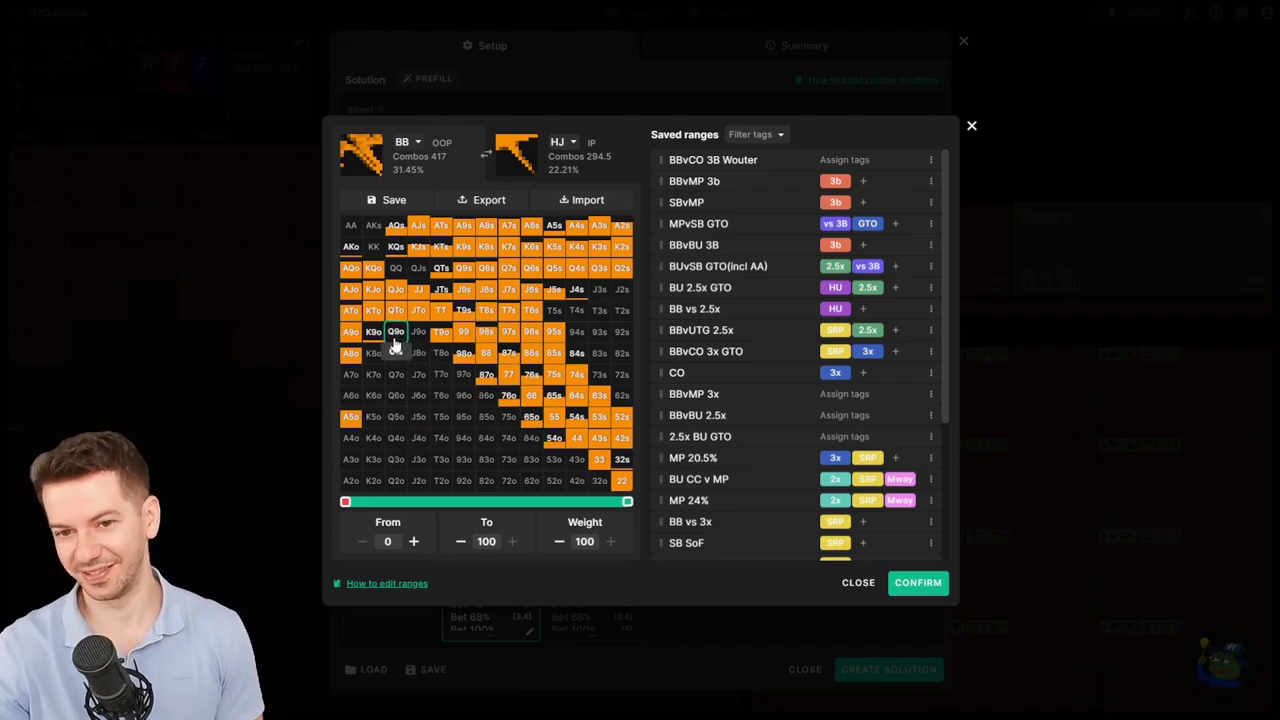
pyautogui.click(372, 336)
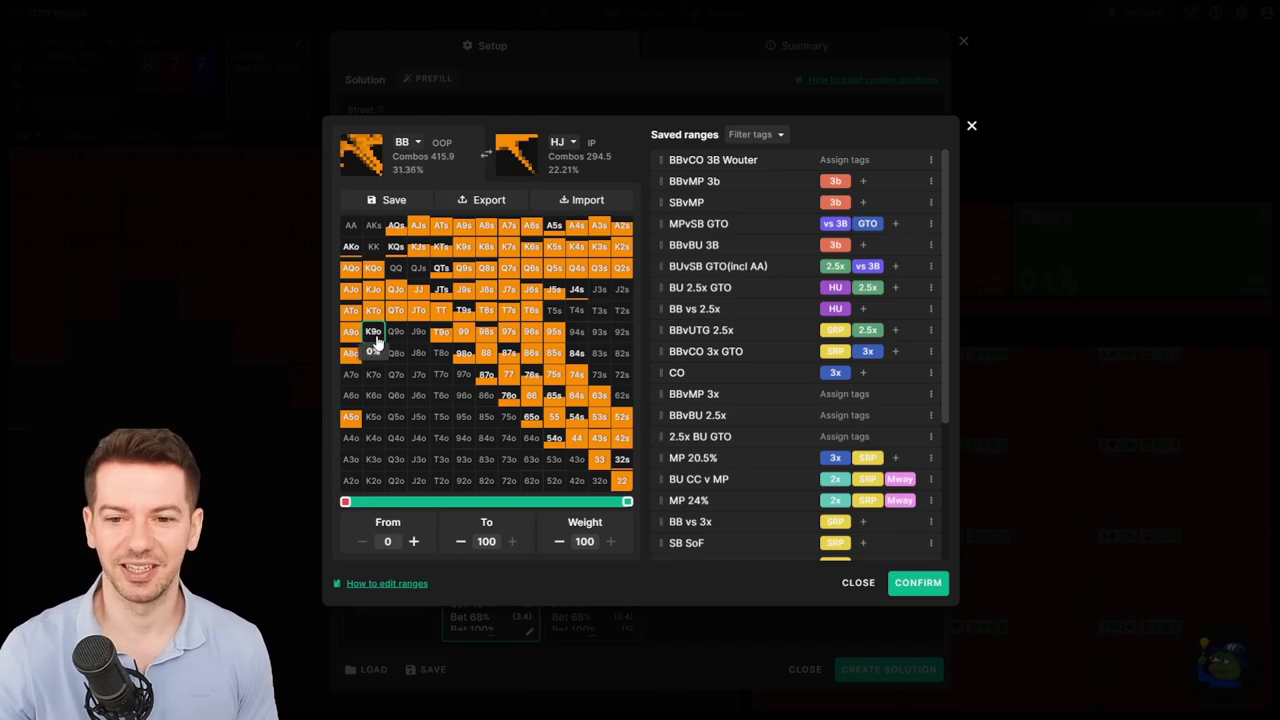
pyautogui.click(579, 311)
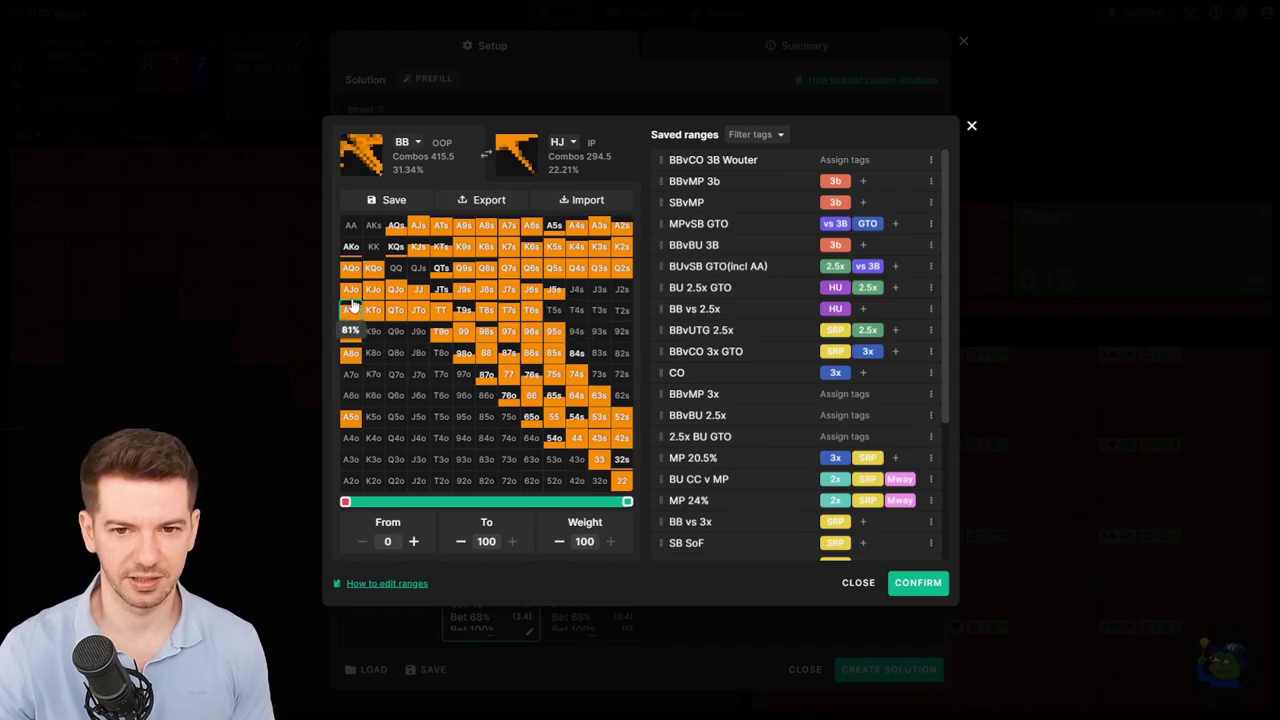
pyautogui.click(352, 306)
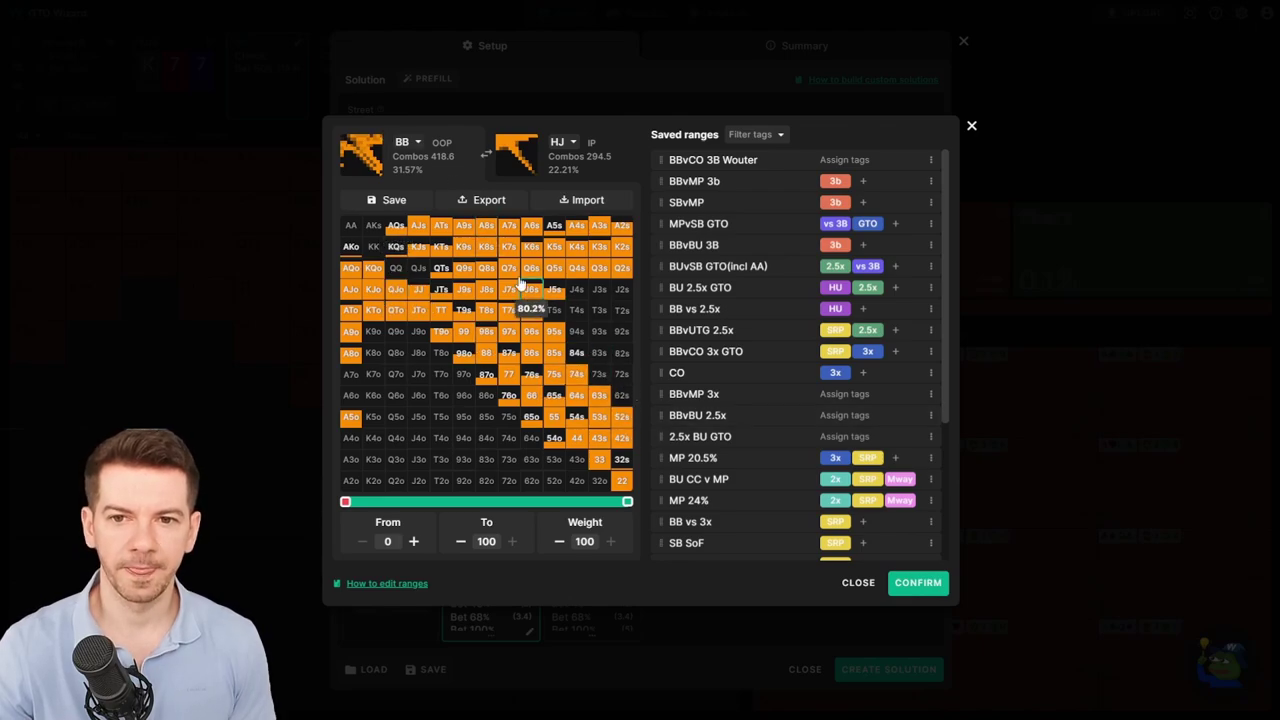
pyautogui.click(395, 201)
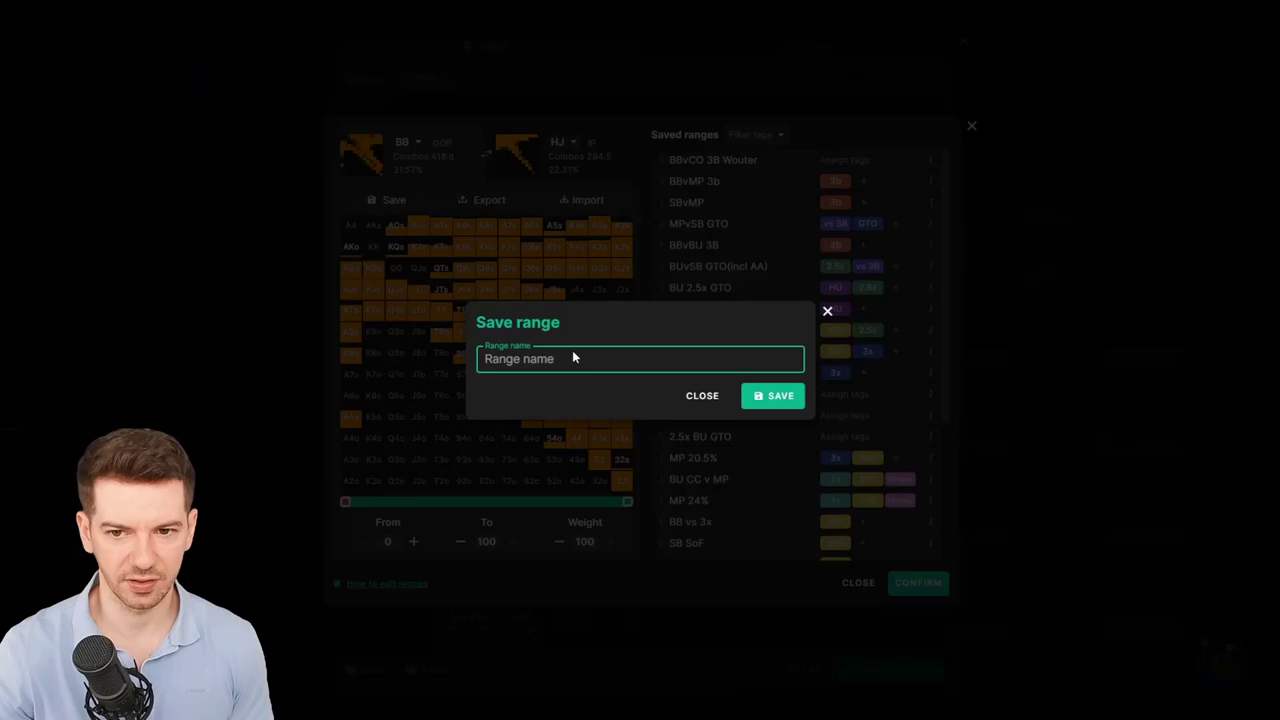
pyautogui.write('vzasdvsaz')
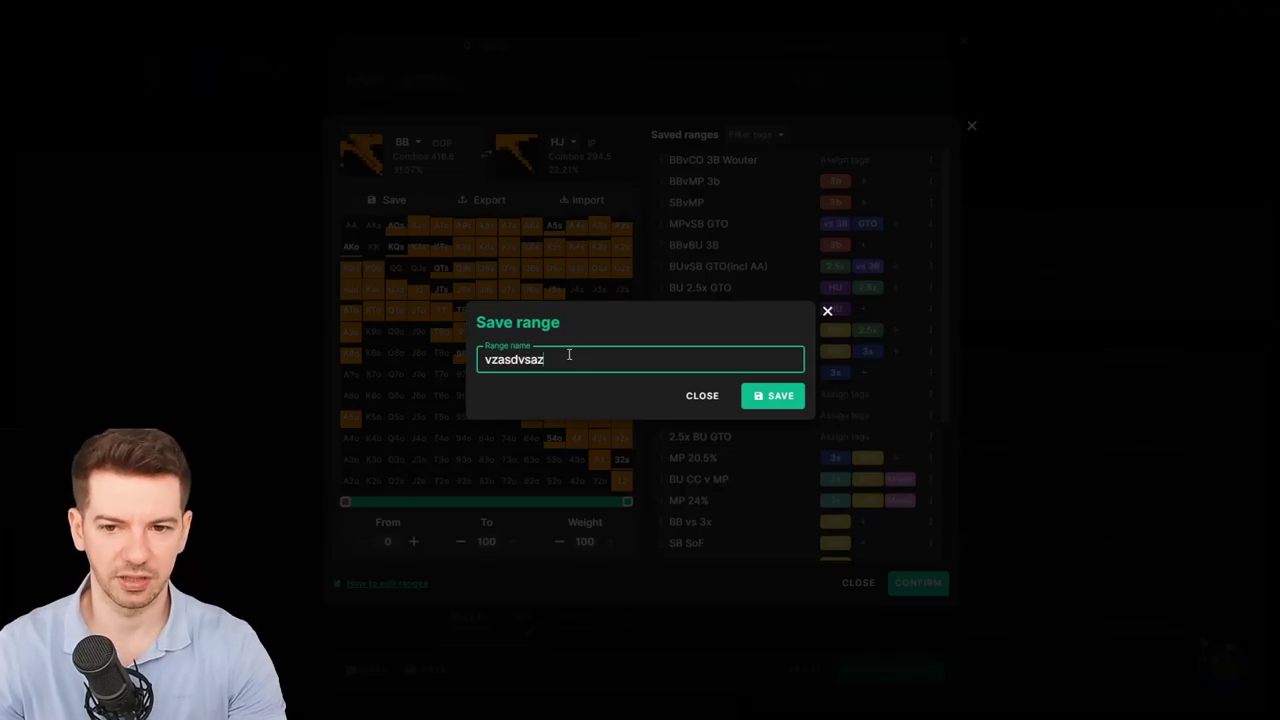
pyautogui.click(703, 396)
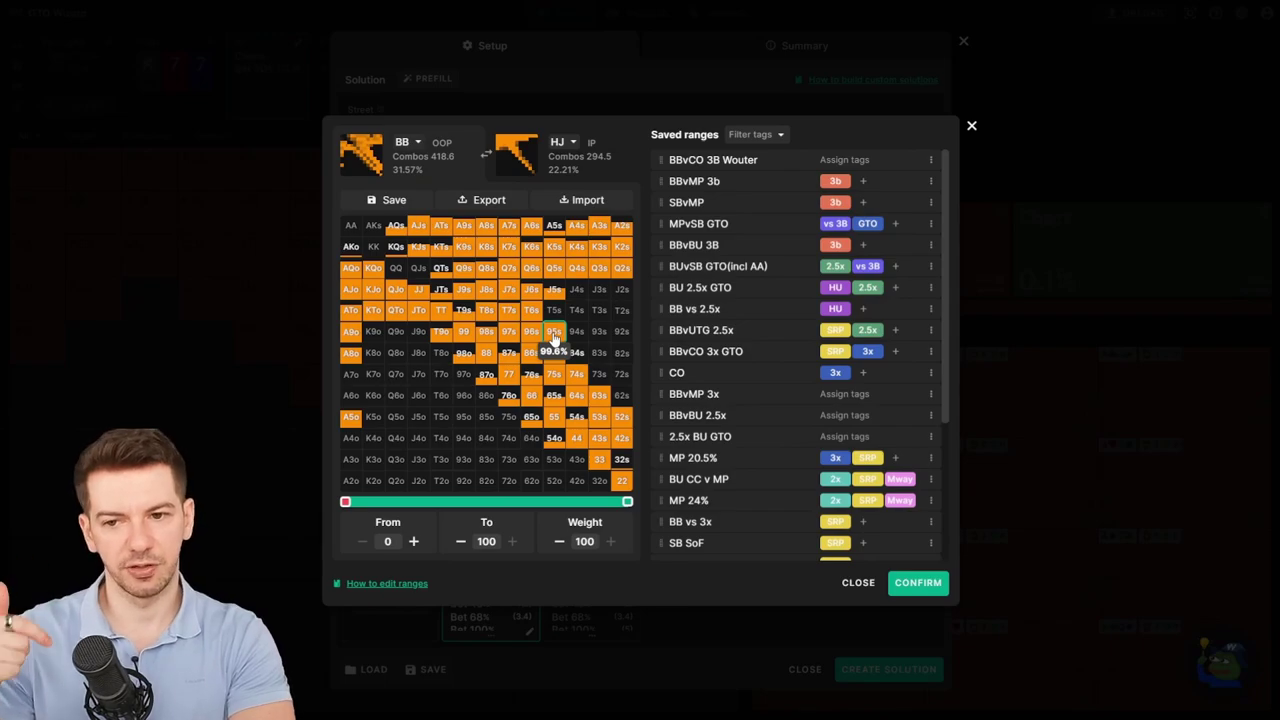
# Look through the saved ranges and apply the edited BB range to the solution setup.
pyautogui.scroll(-5, 709, 234)
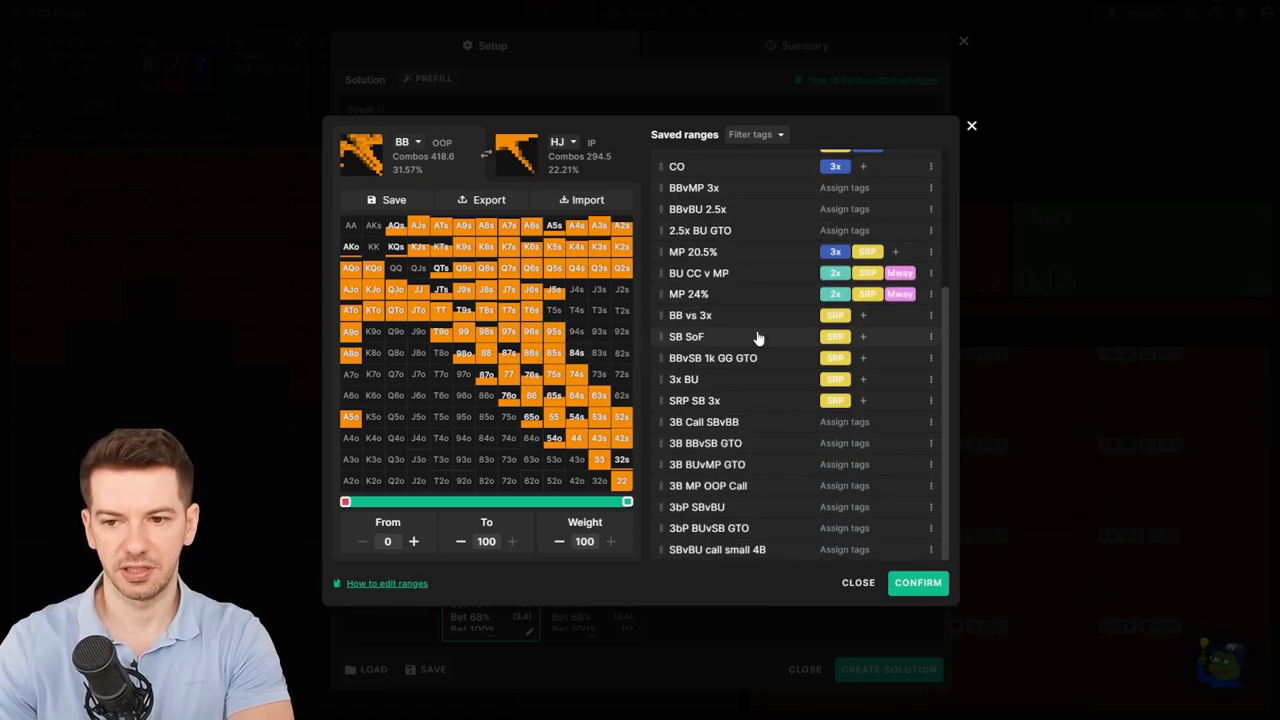
pyautogui.scroll(3, 752, 436)
pyautogui.scroll(-3, 752, 436)
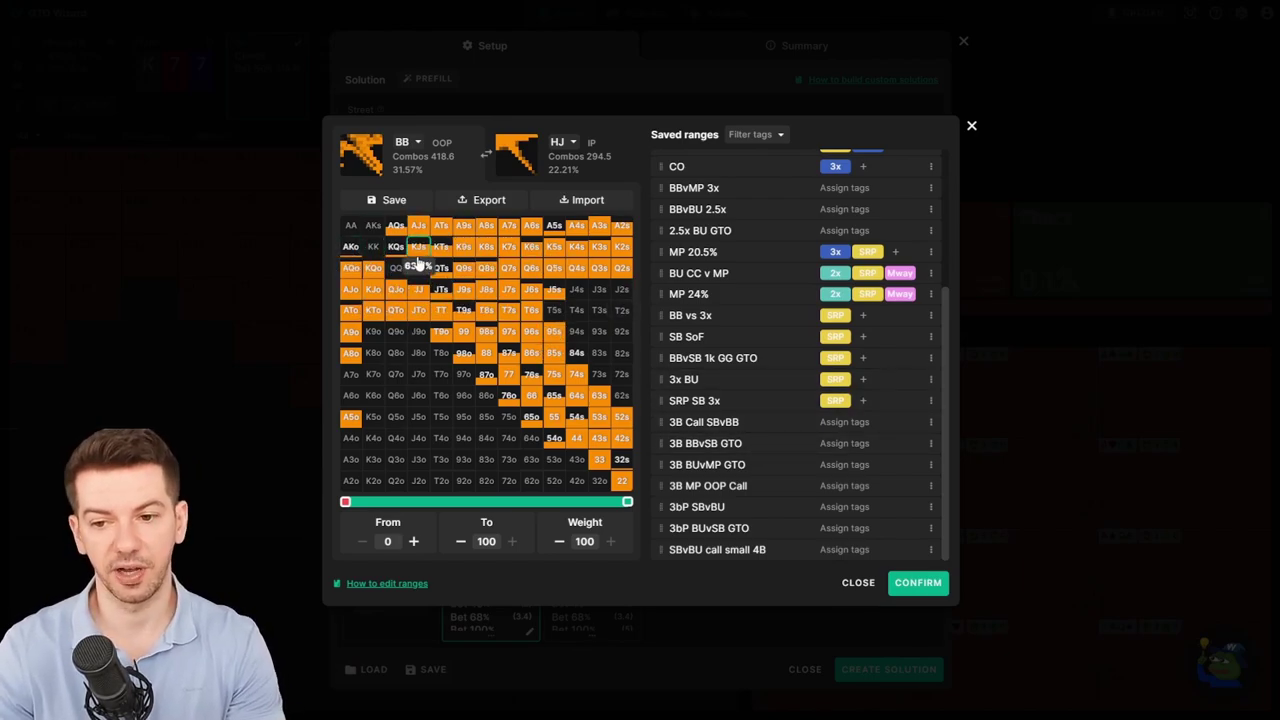
pyautogui.click(918, 583)
pyautogui.scroll(-1, 705, 217)
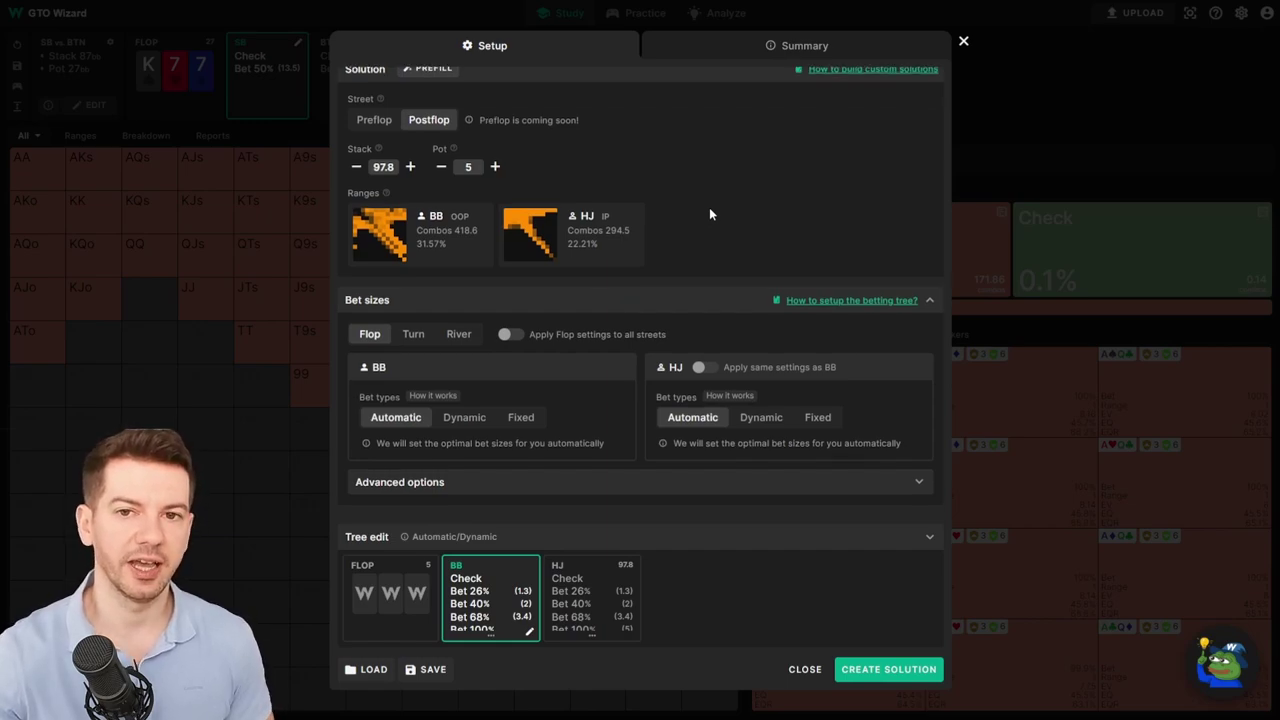
# Try the Fixed bet type for BB on the flop with an extra 43% bet size, and remove that size.
pyautogui.scroll(1, 709, 210)
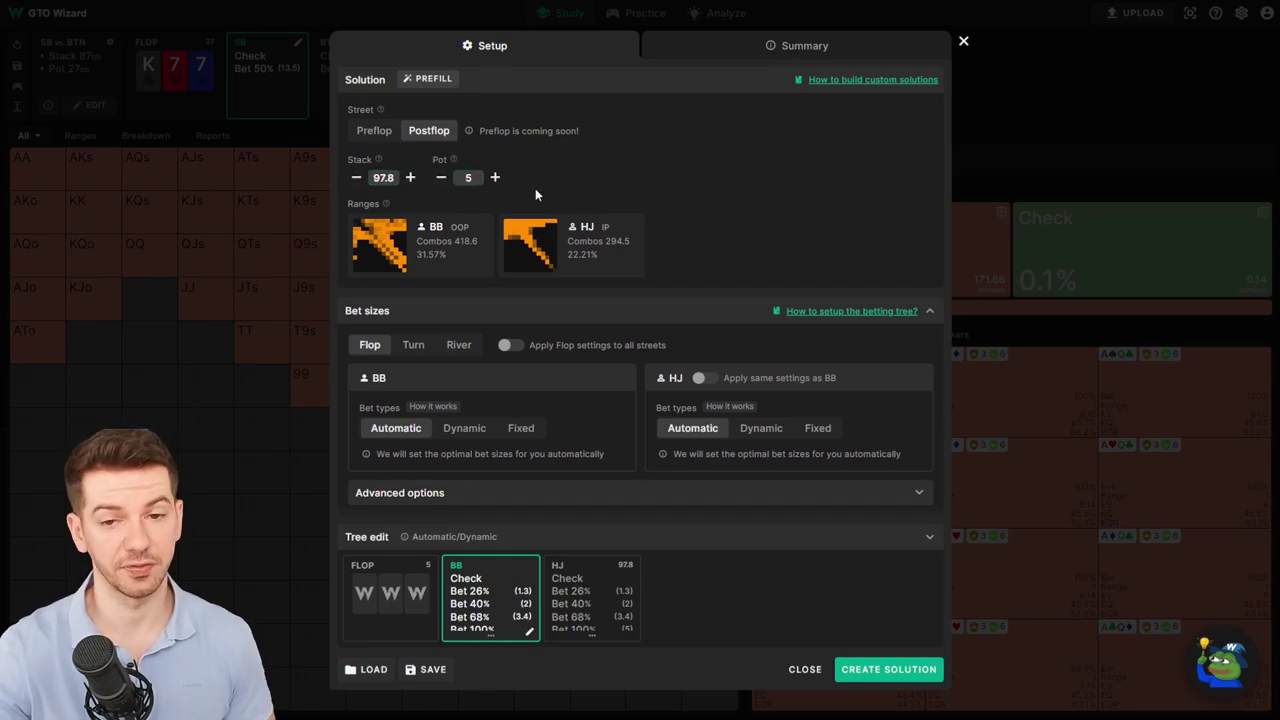
pyautogui.scroll(-1, 632, 180)
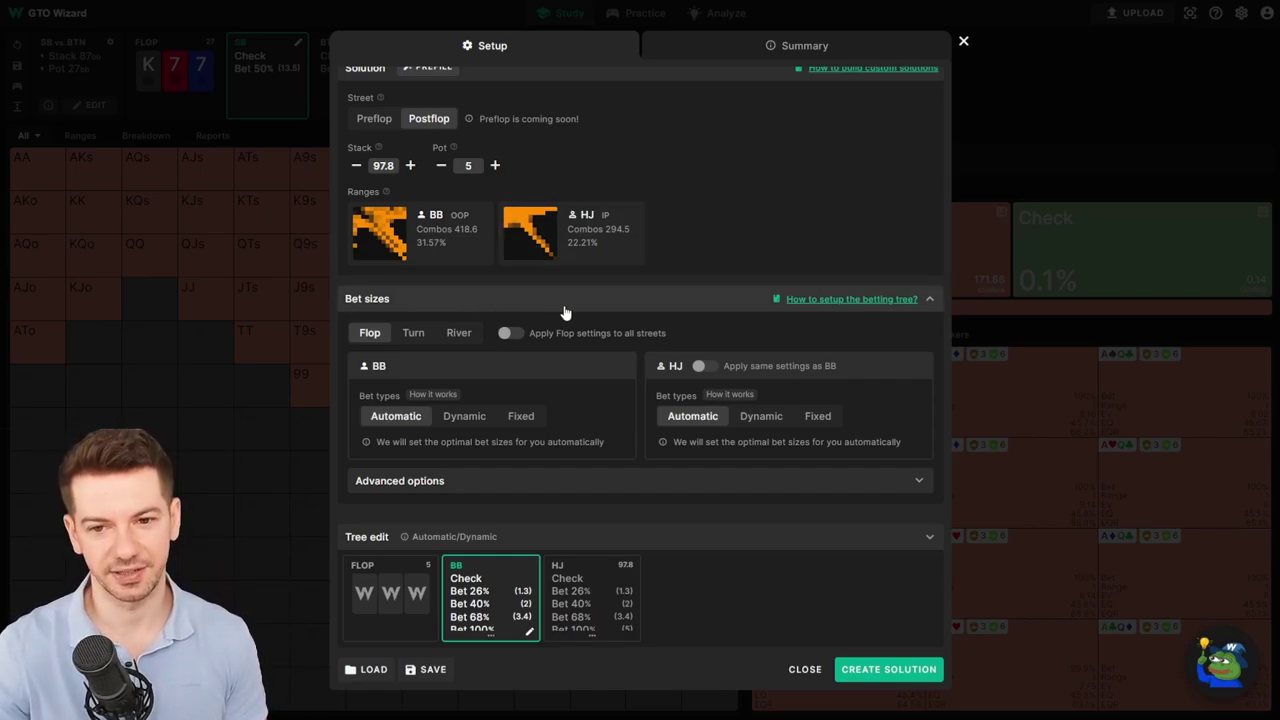
pyautogui.click(752, 537)
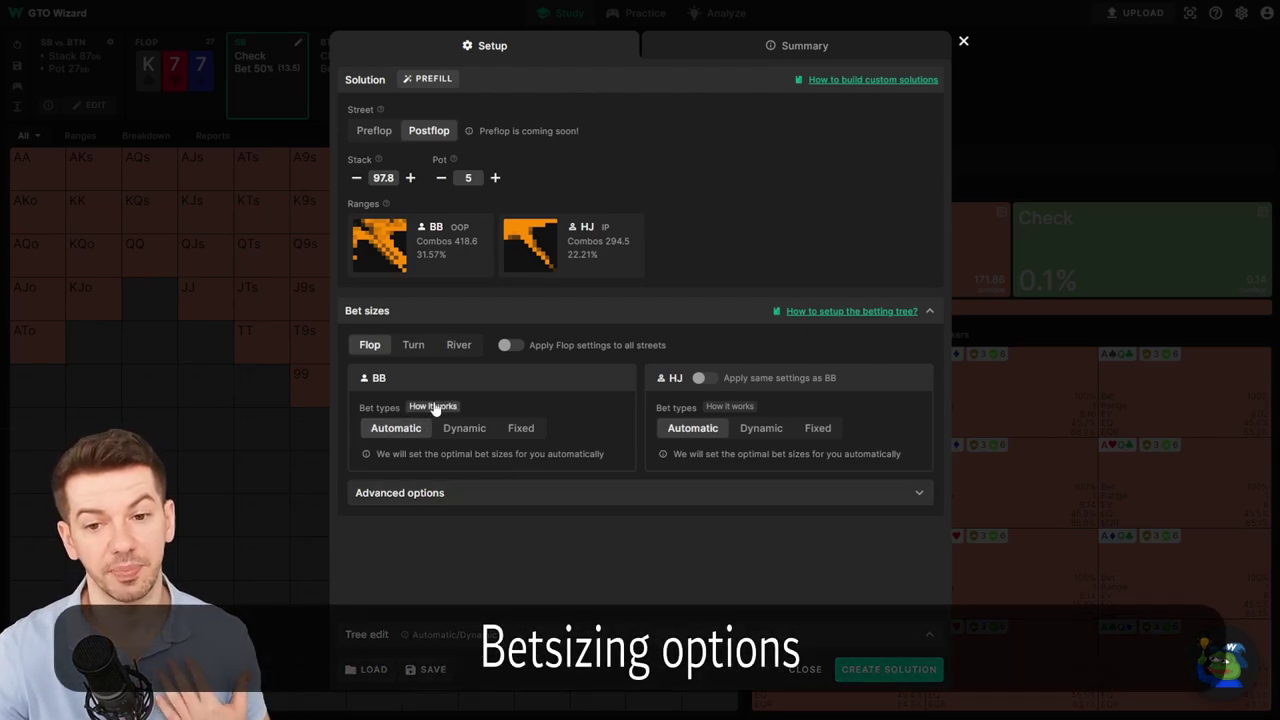
pyautogui.click(521, 428)
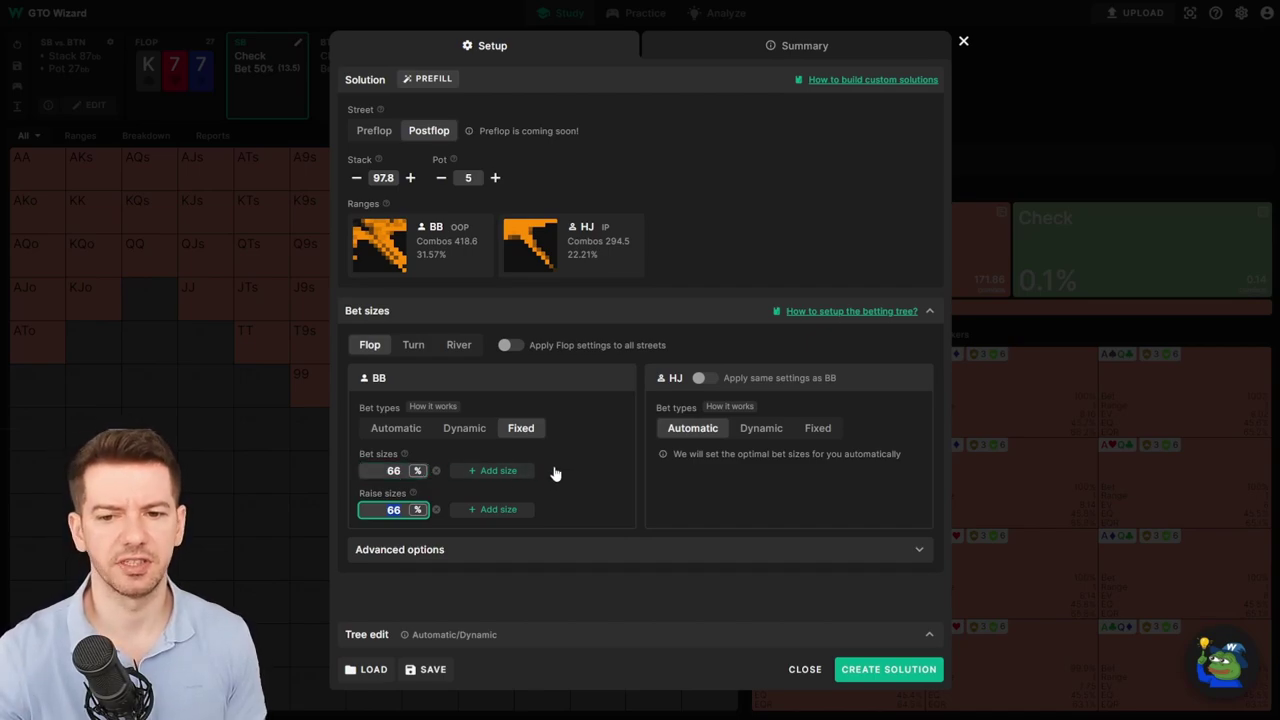
pyautogui.click(472, 471)
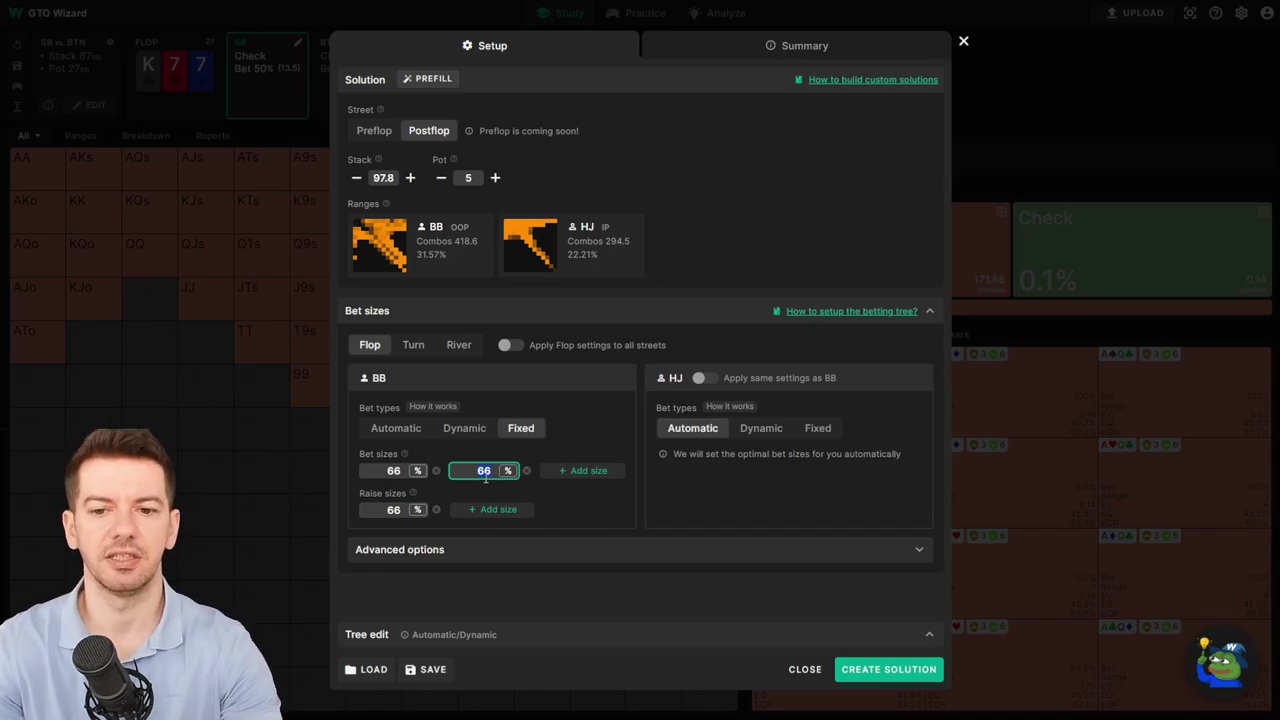
pyautogui.write('43')
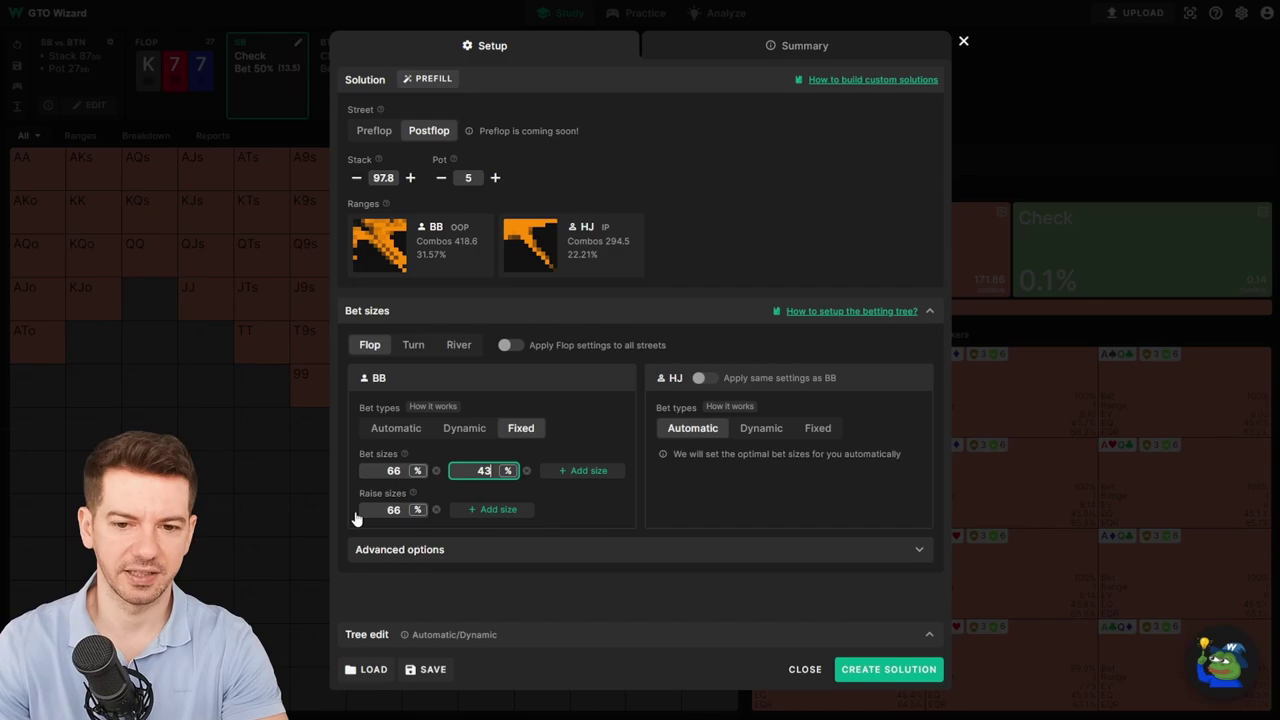
pyautogui.click(526, 474)
# View the turn bet settings and compare the Dynamic and Automatic bet types for BB on the flop, ending on Automatic.
pyautogui.click(410, 348)
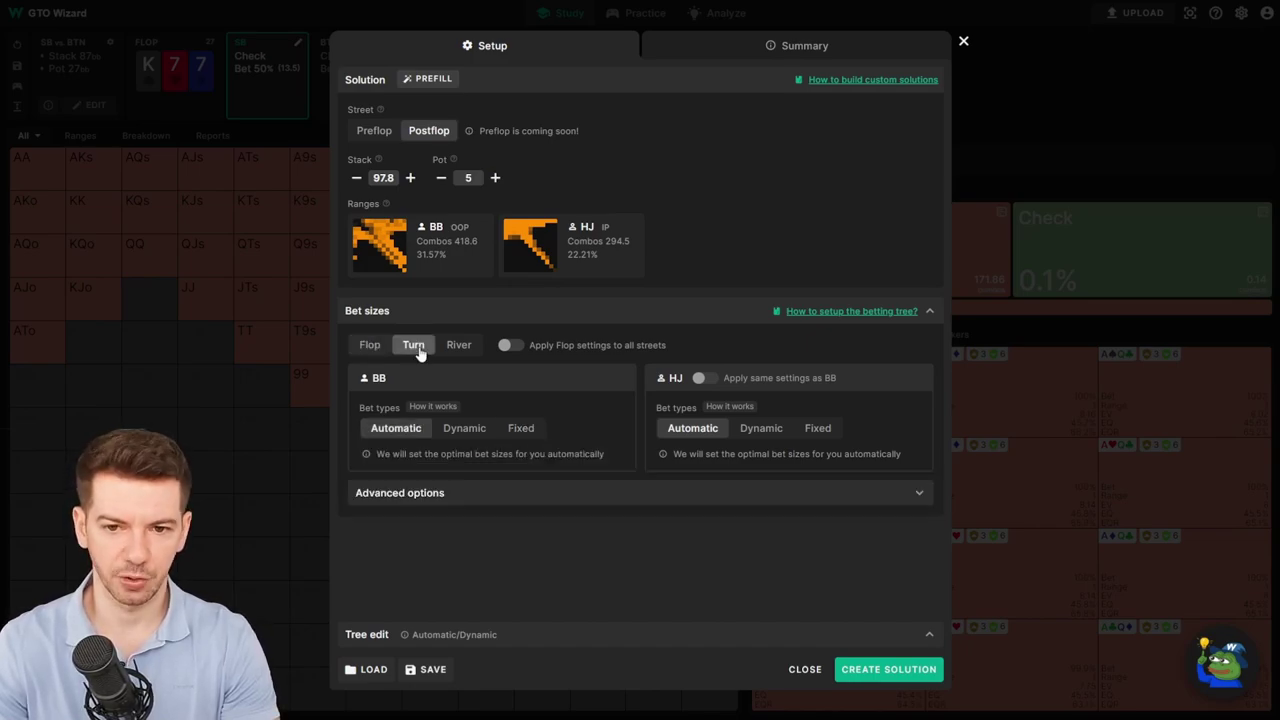
pyautogui.click(369, 347)
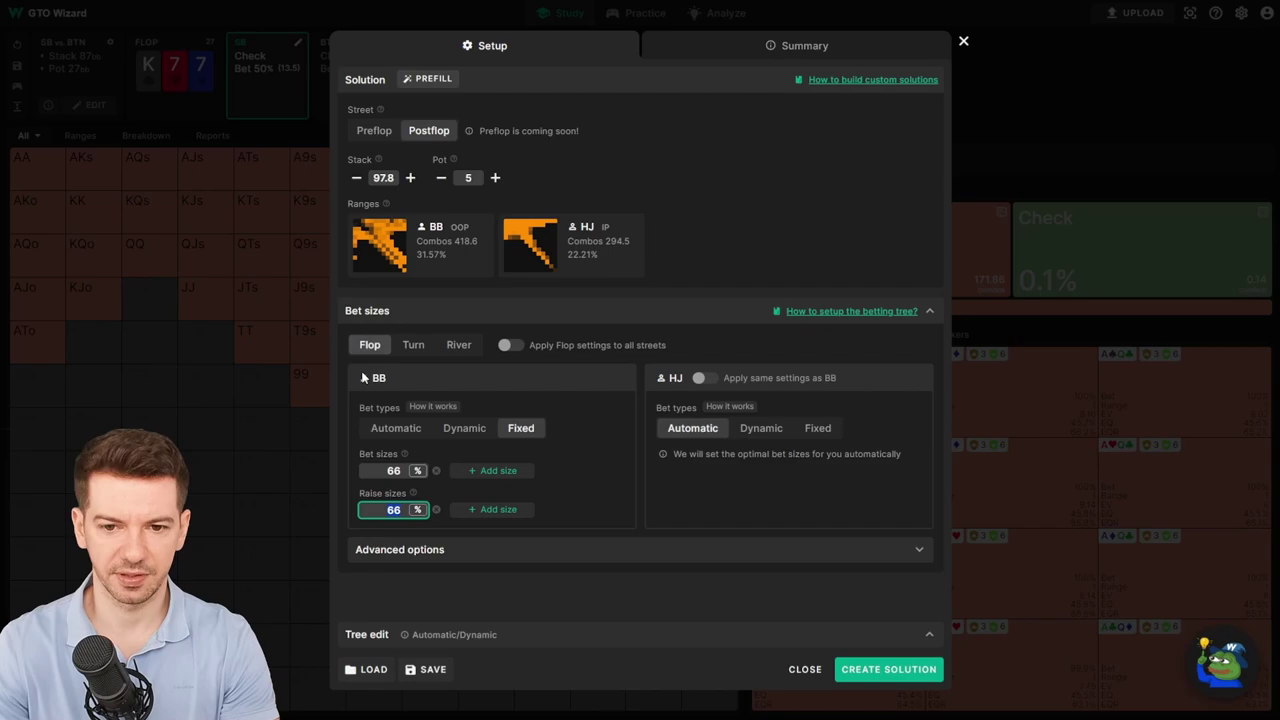
pyautogui.click(387, 428)
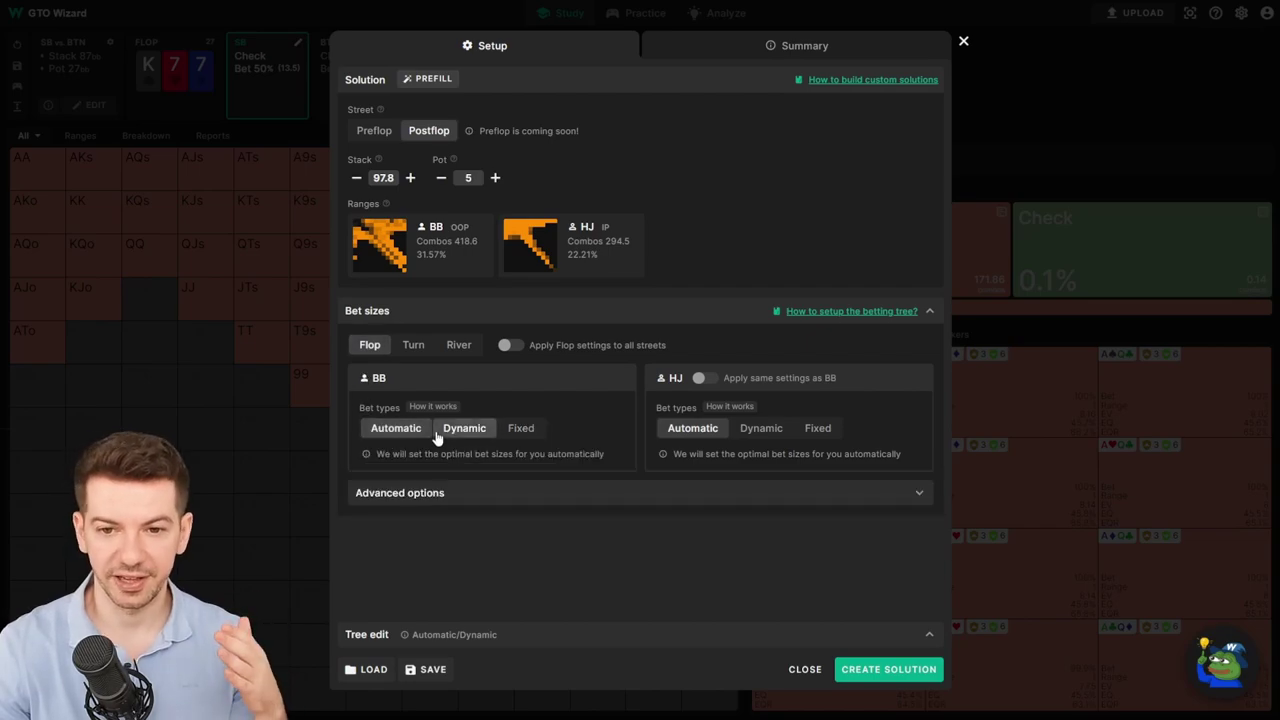
pyautogui.click(464, 428)
pyautogui.click(405, 430)
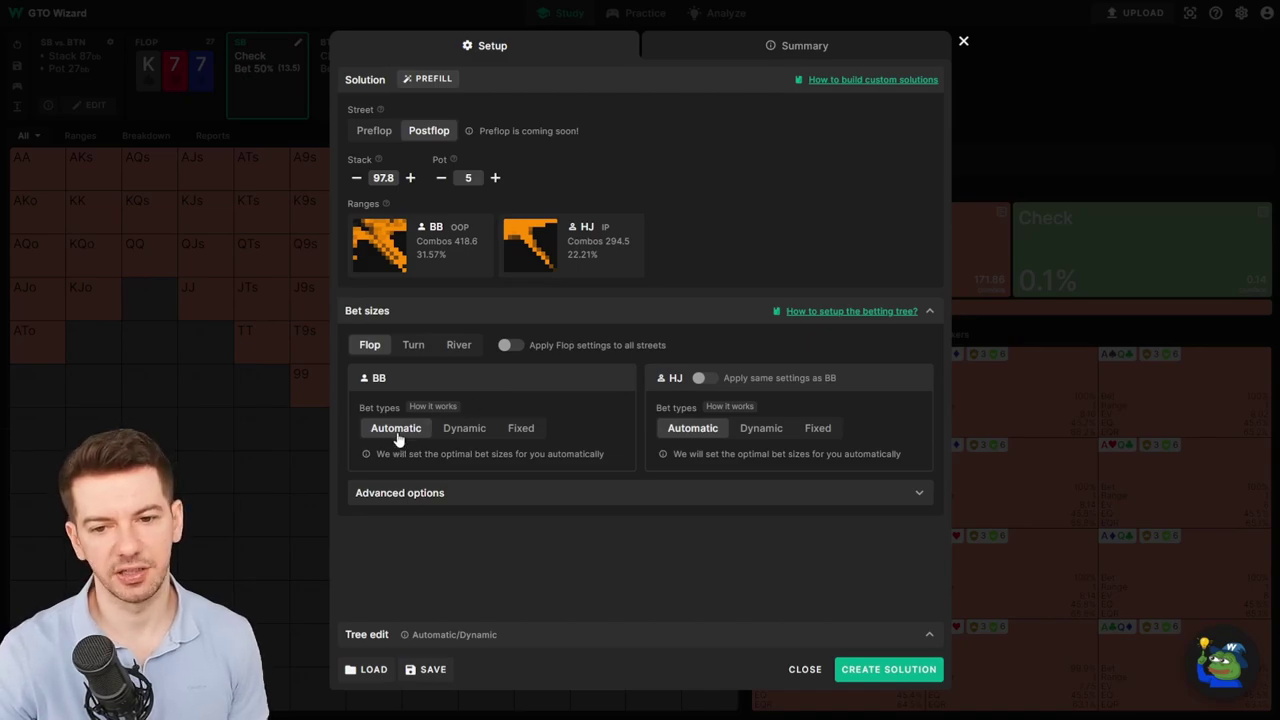
pyautogui.click(463, 431)
pyautogui.click(428, 437)
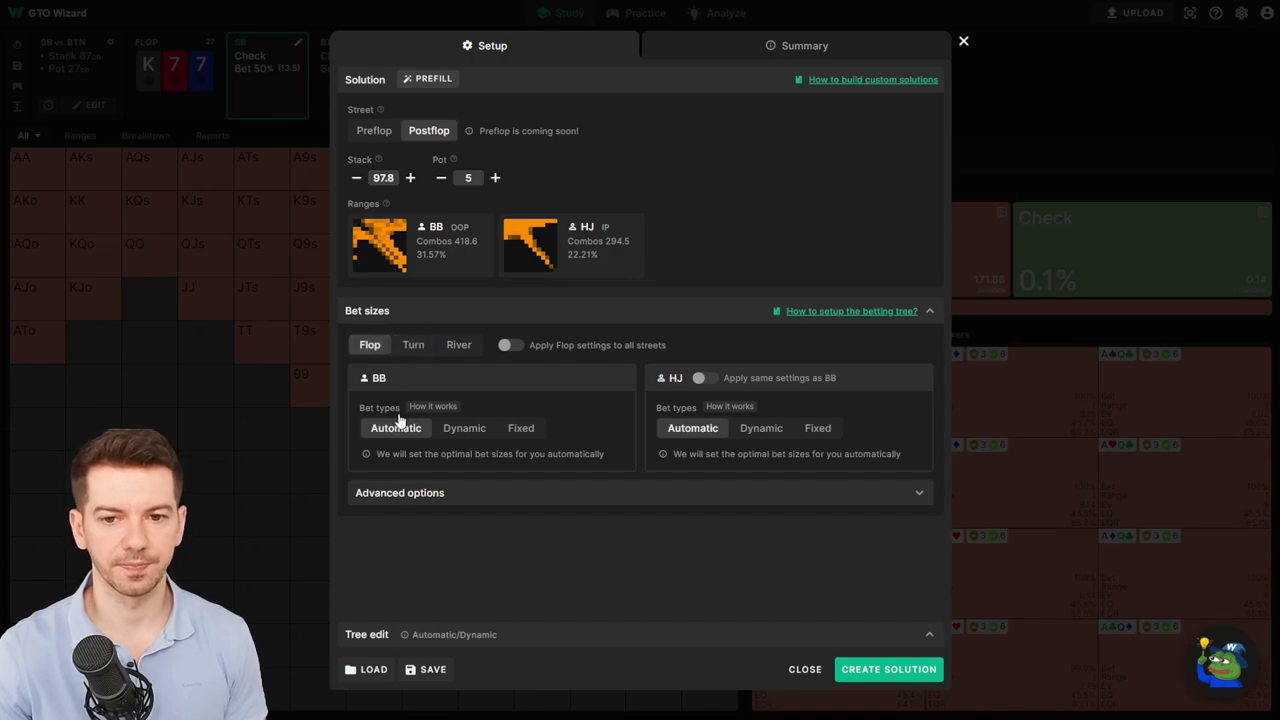
# Try the Dynamic bet type with two bets for BB on the flop and restore the Automatic type.
pyautogui.click(459, 429)
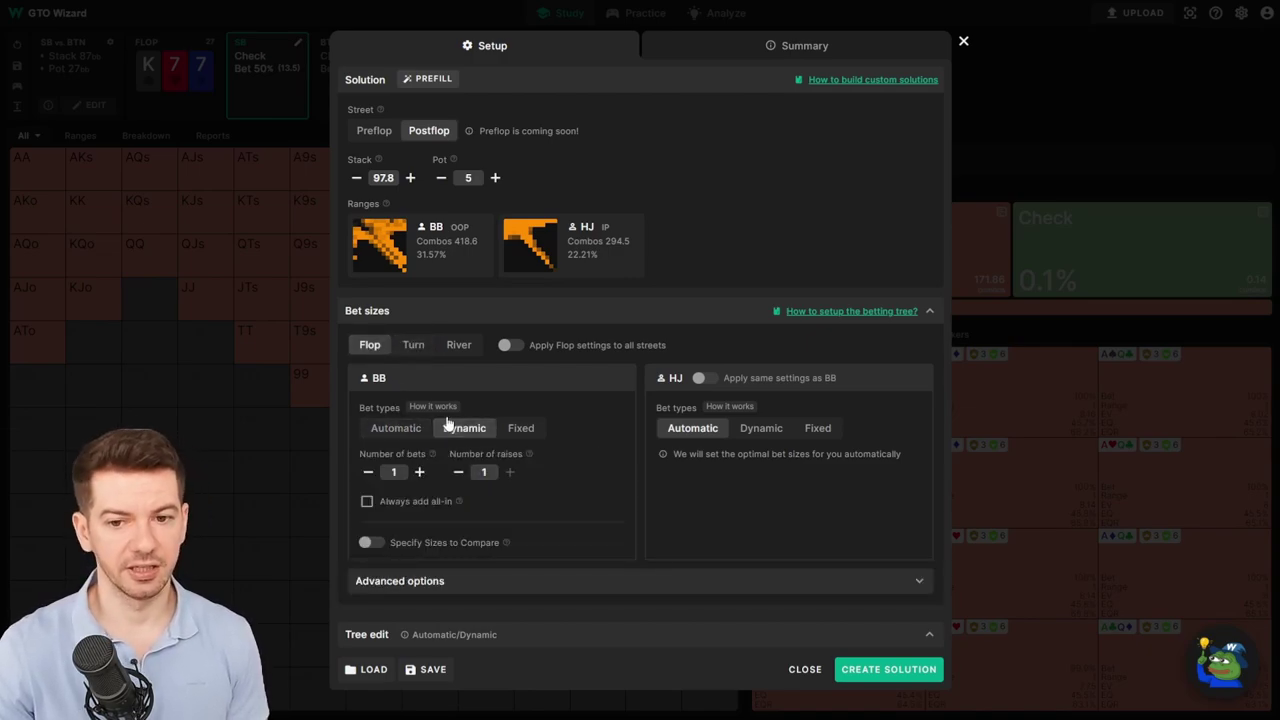
pyautogui.click(421, 472)
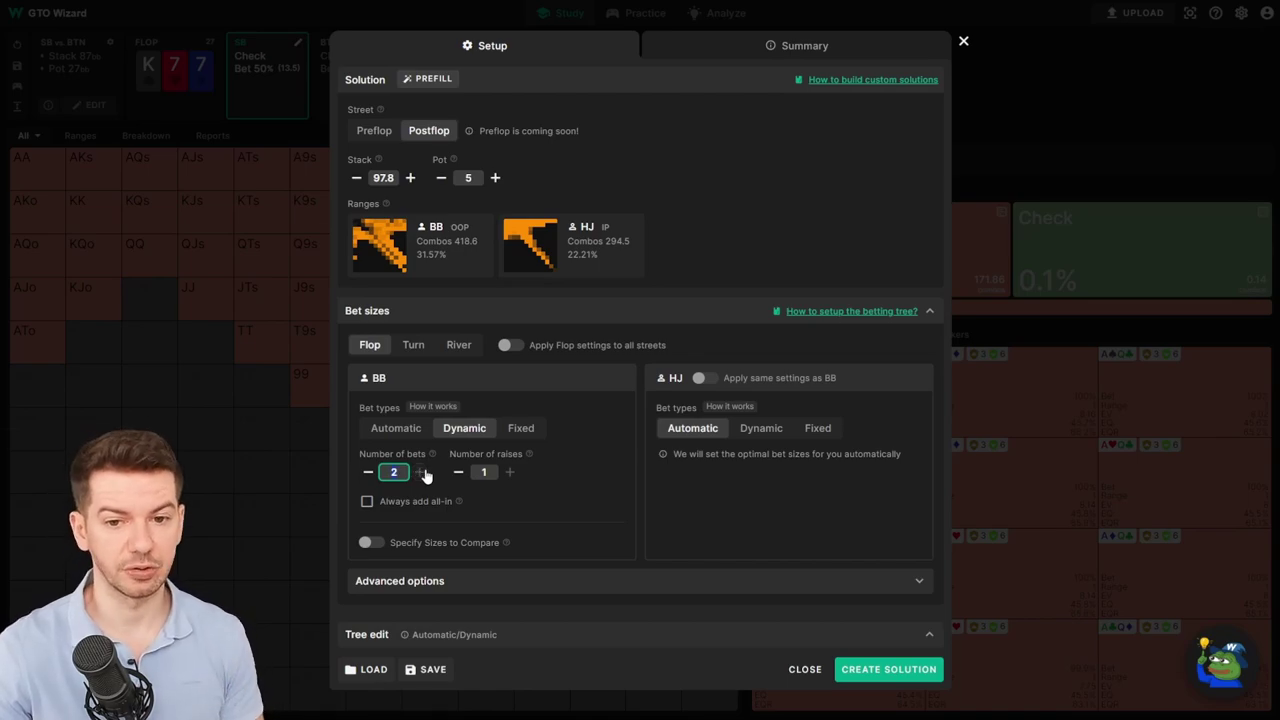
pyautogui.click(368, 472)
pyautogui.click(396, 428)
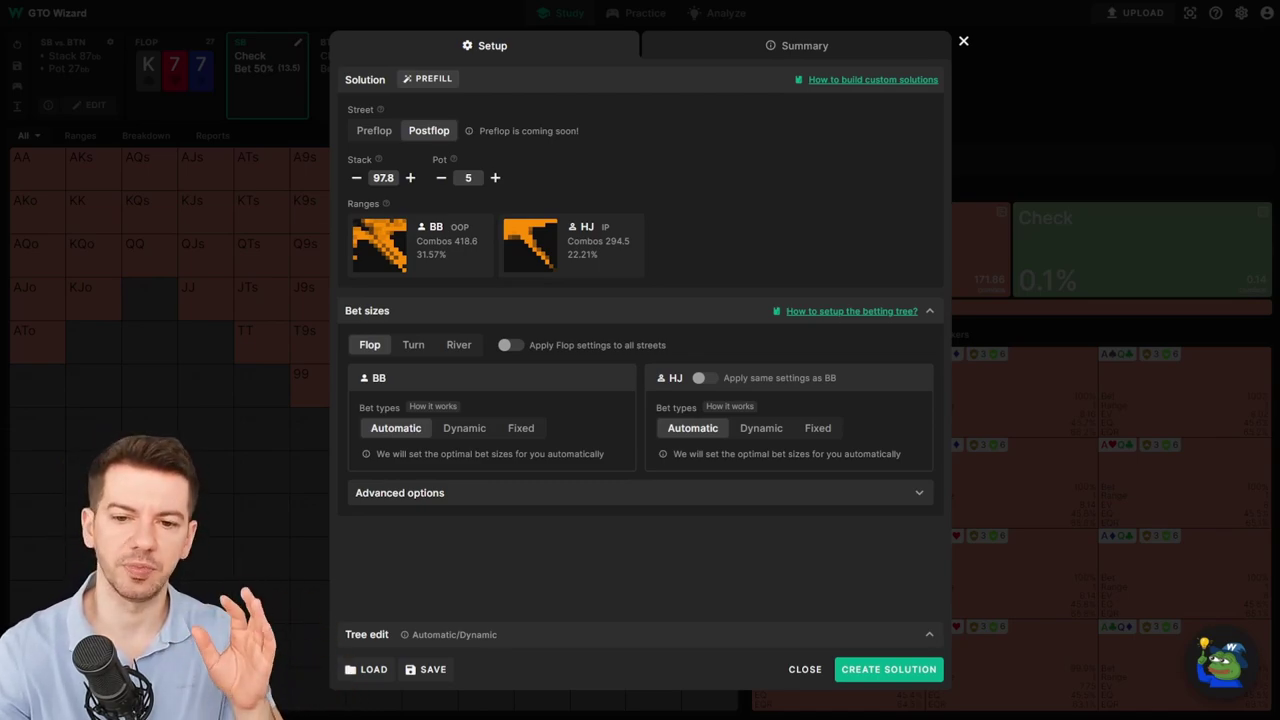
pyautogui.click(464, 428)
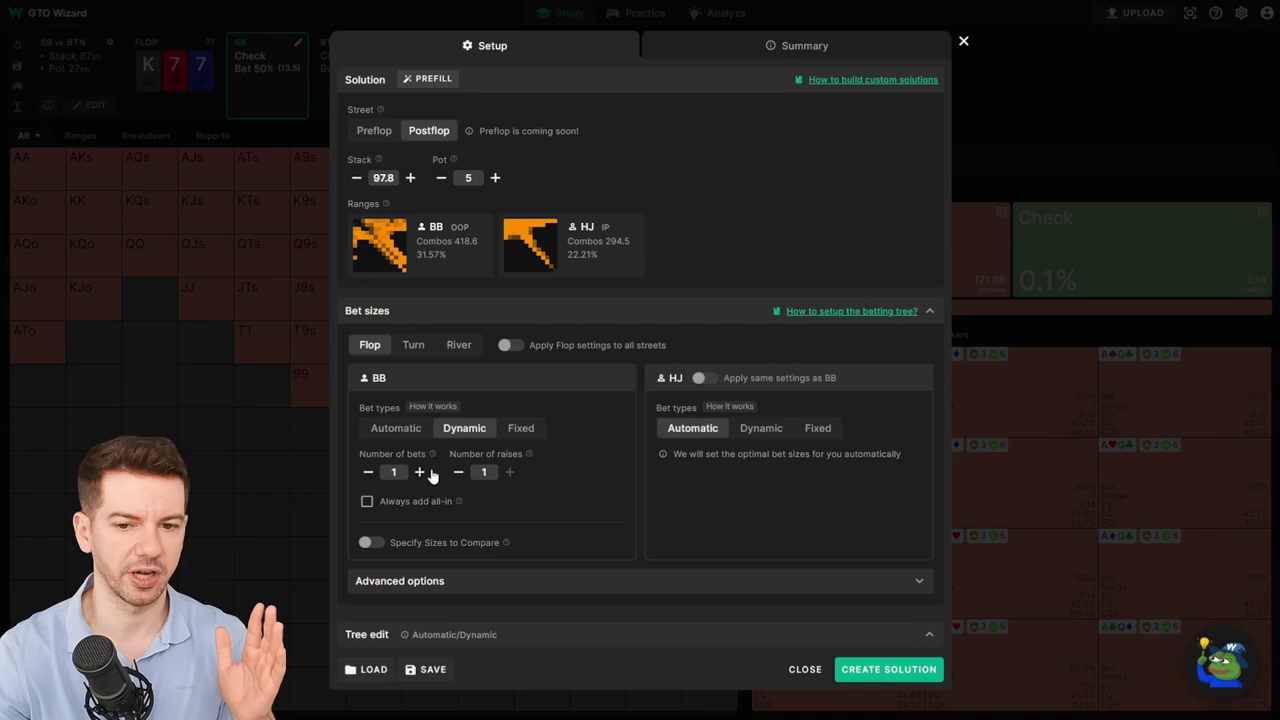
pyautogui.click(420, 473)
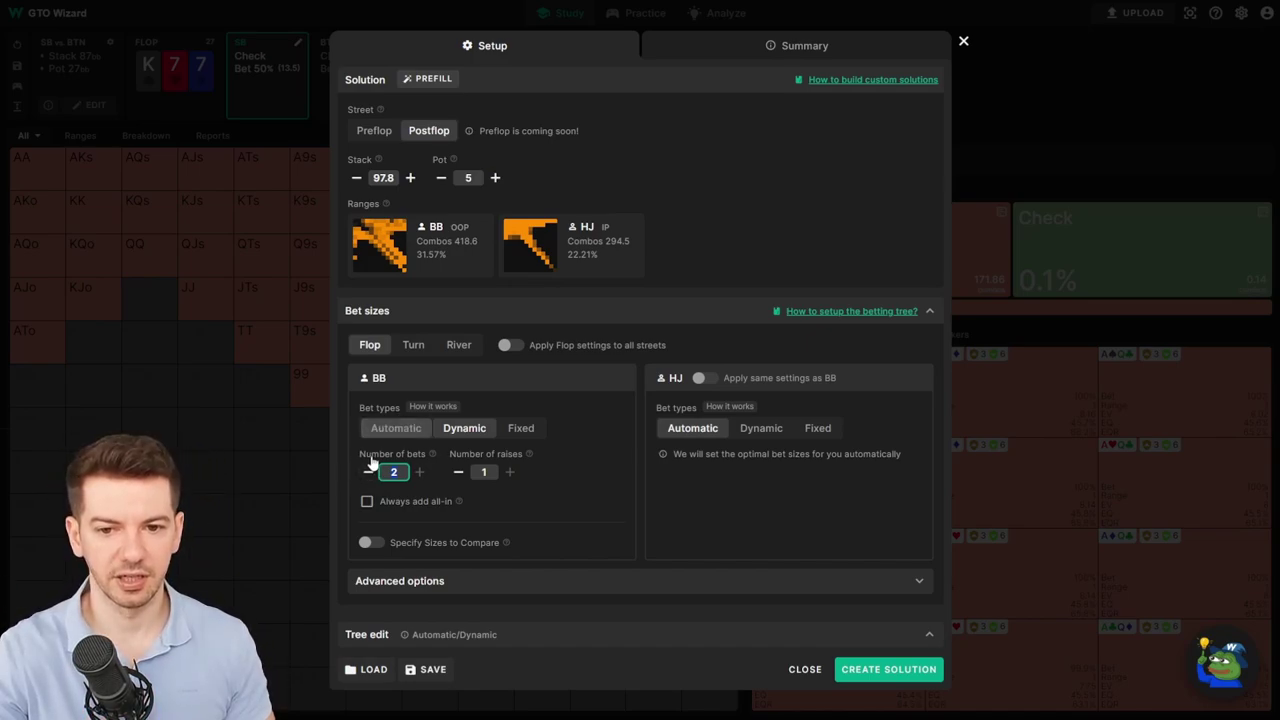
pyautogui.click(396, 428)
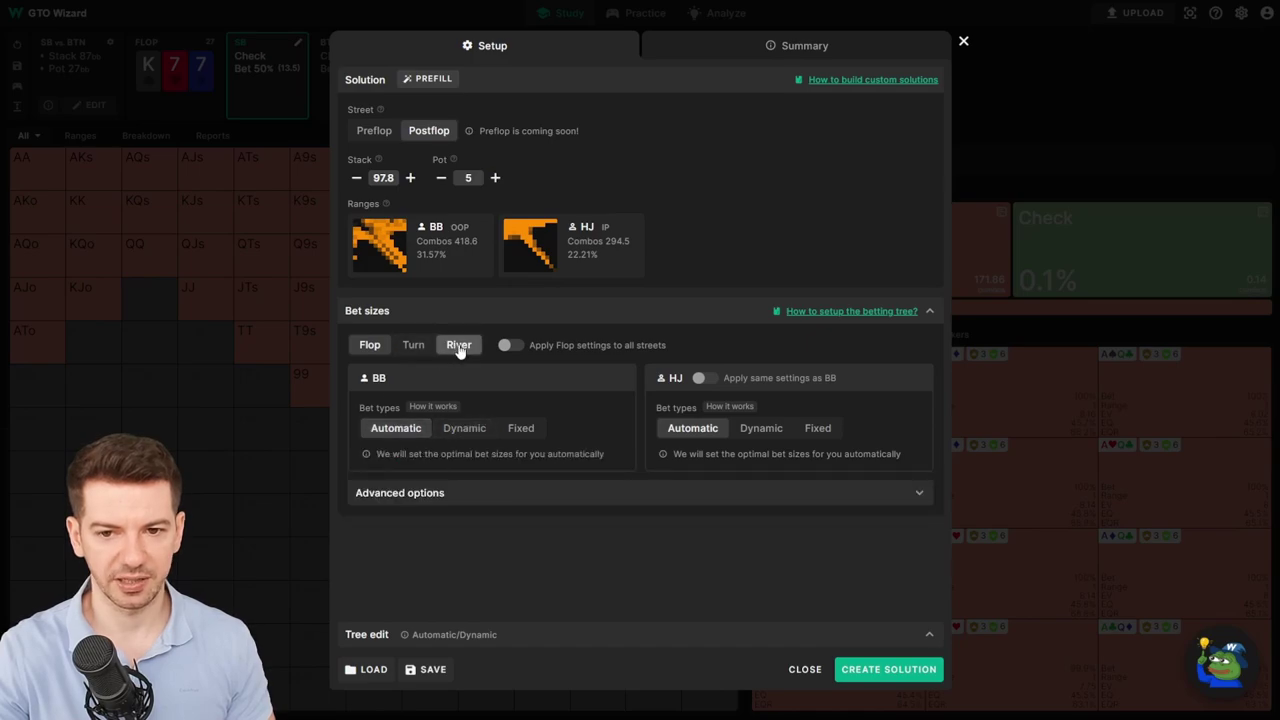
# Set BB's river bet type to Dynamic with two bets and collapse the bet size settings.
pyautogui.click(459, 346)
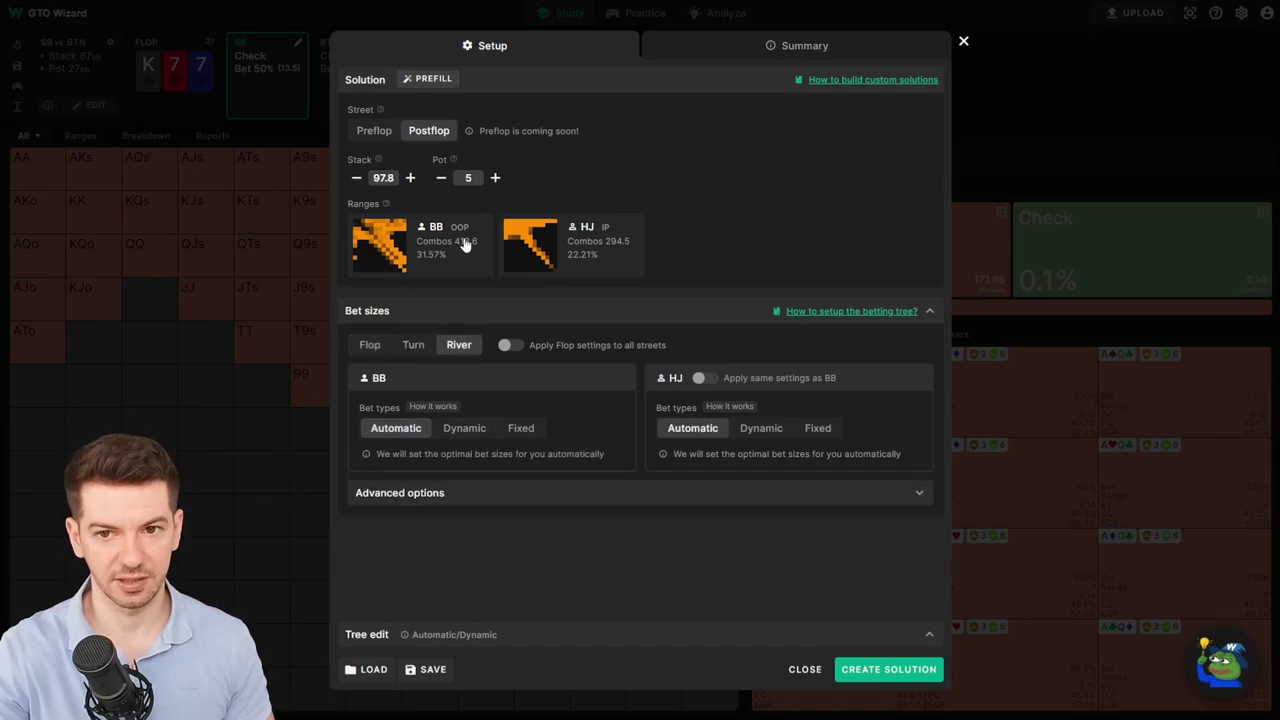
pyautogui.click(465, 430)
pyautogui.click(419, 472)
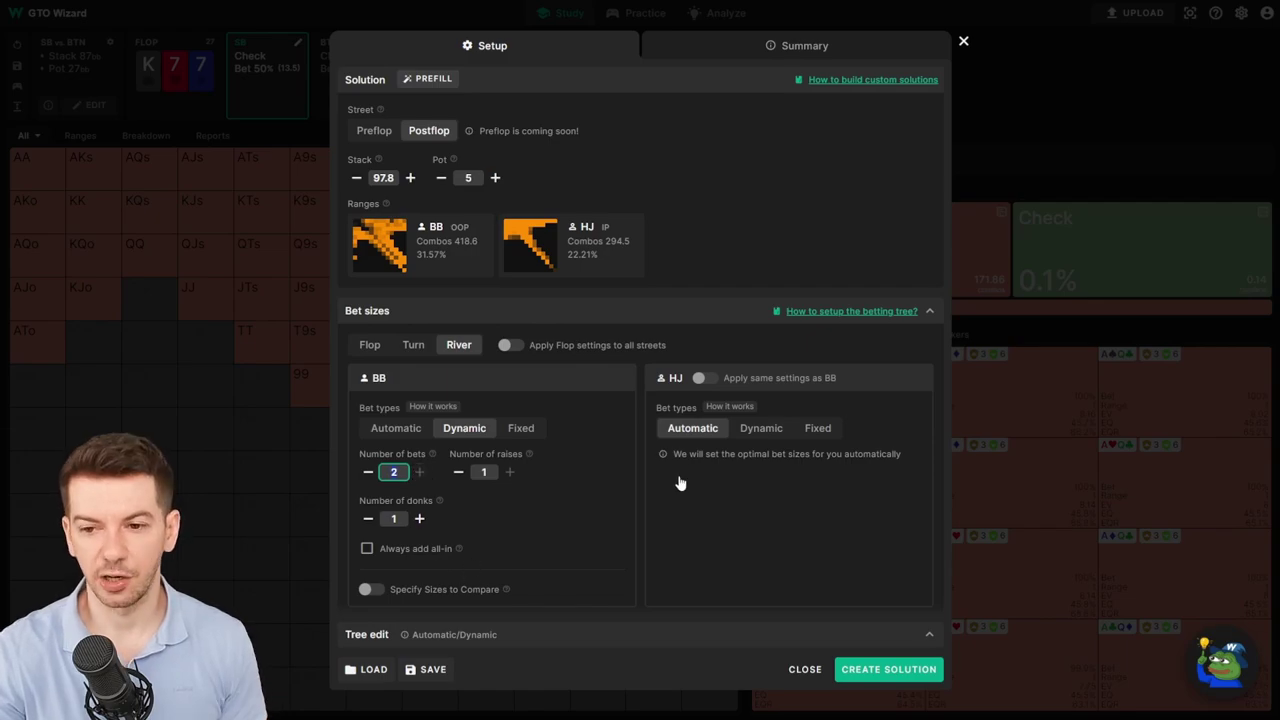
pyautogui.click(933, 315)
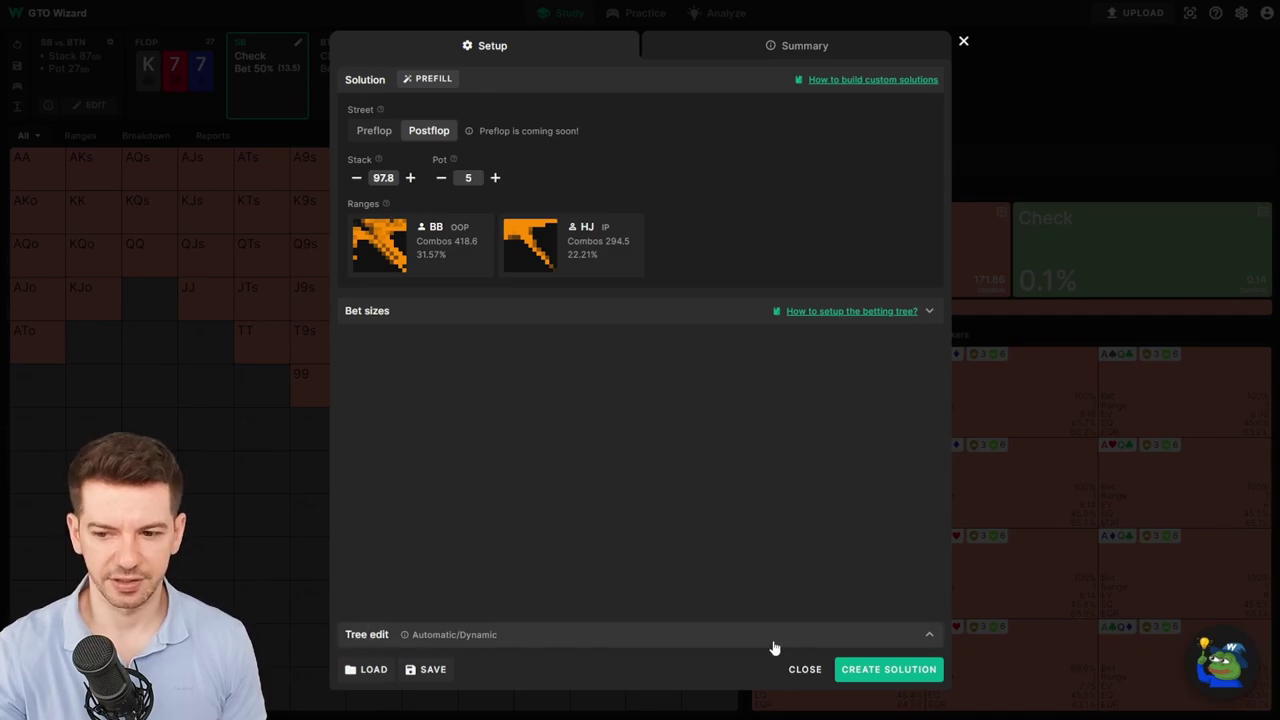
# Expand the betting tree editor, examine the available flop bet sizes, and open HJ's flop node for editing.
pyautogui.moveTo(488, 646)
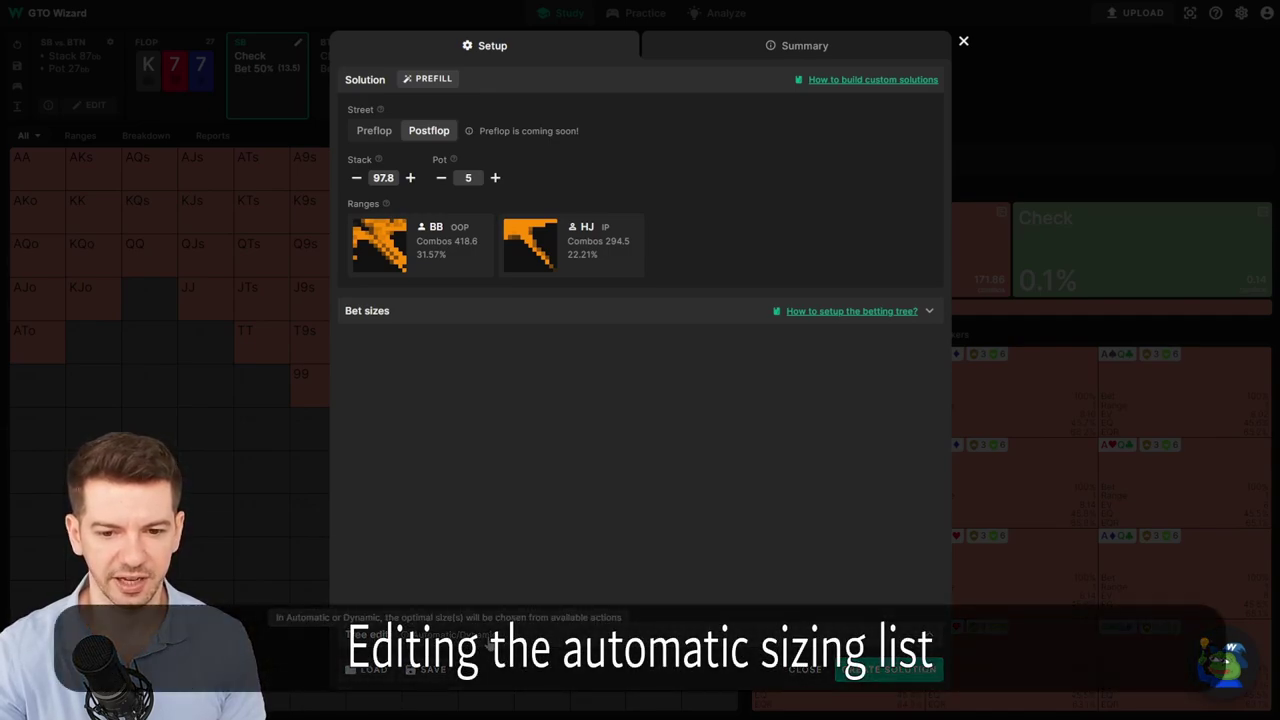
pyautogui.click(927, 636)
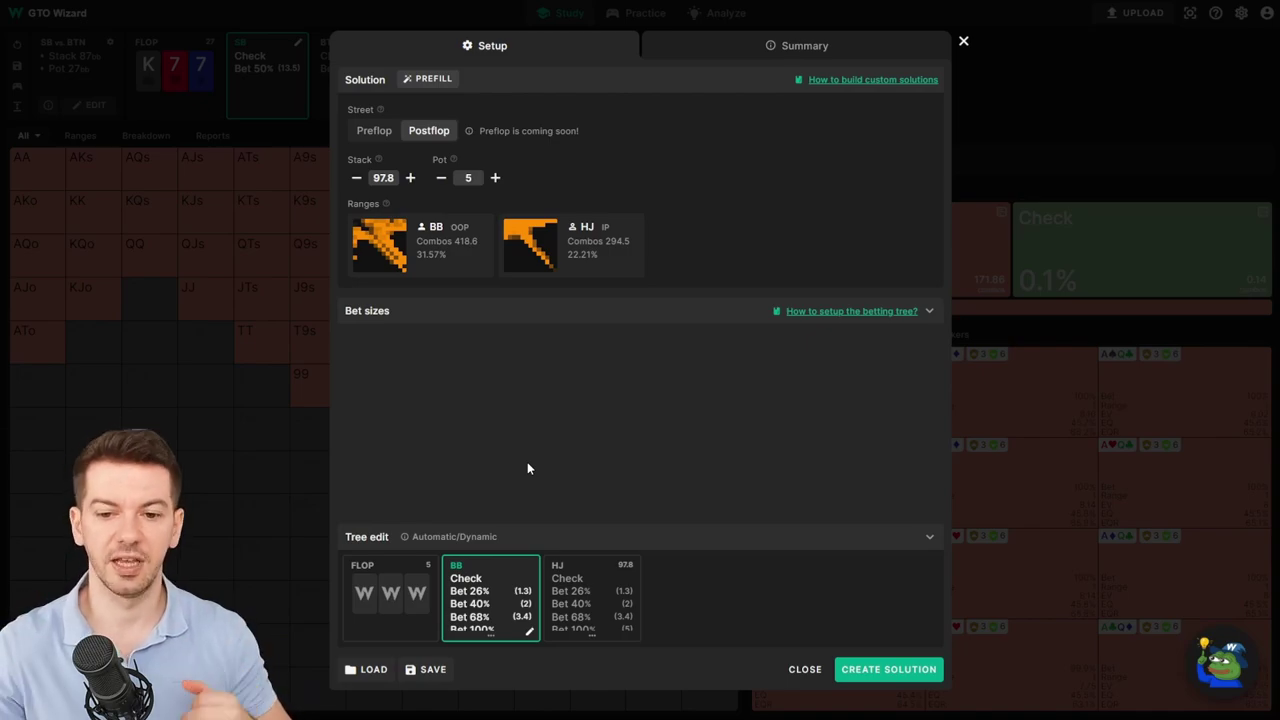
pyautogui.moveTo(490, 580)
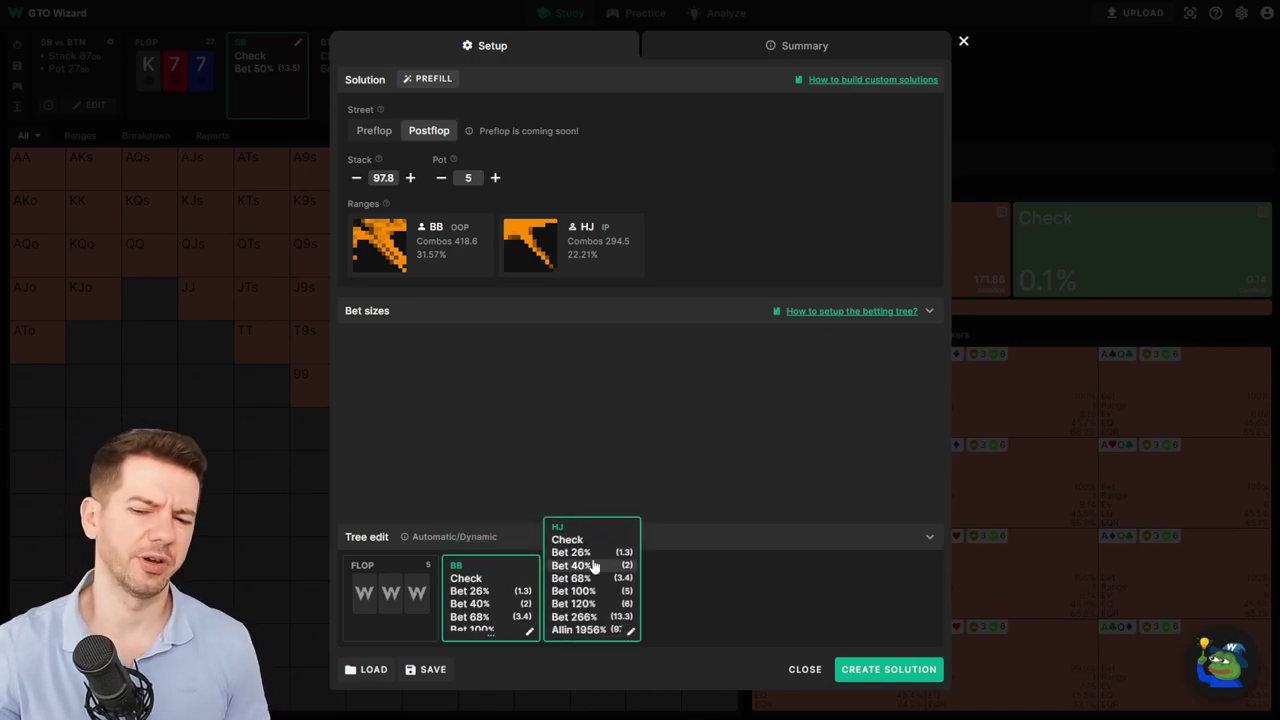
pyautogui.moveTo(575, 560)
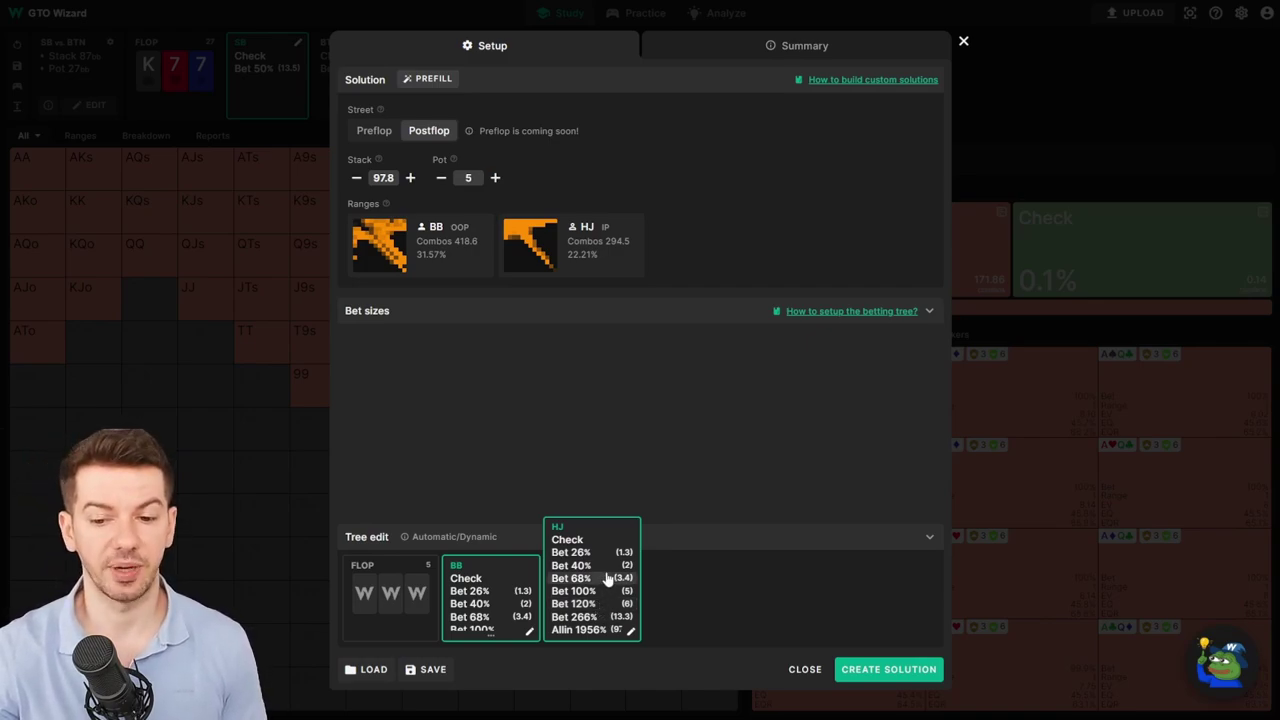
pyautogui.click(630, 634)
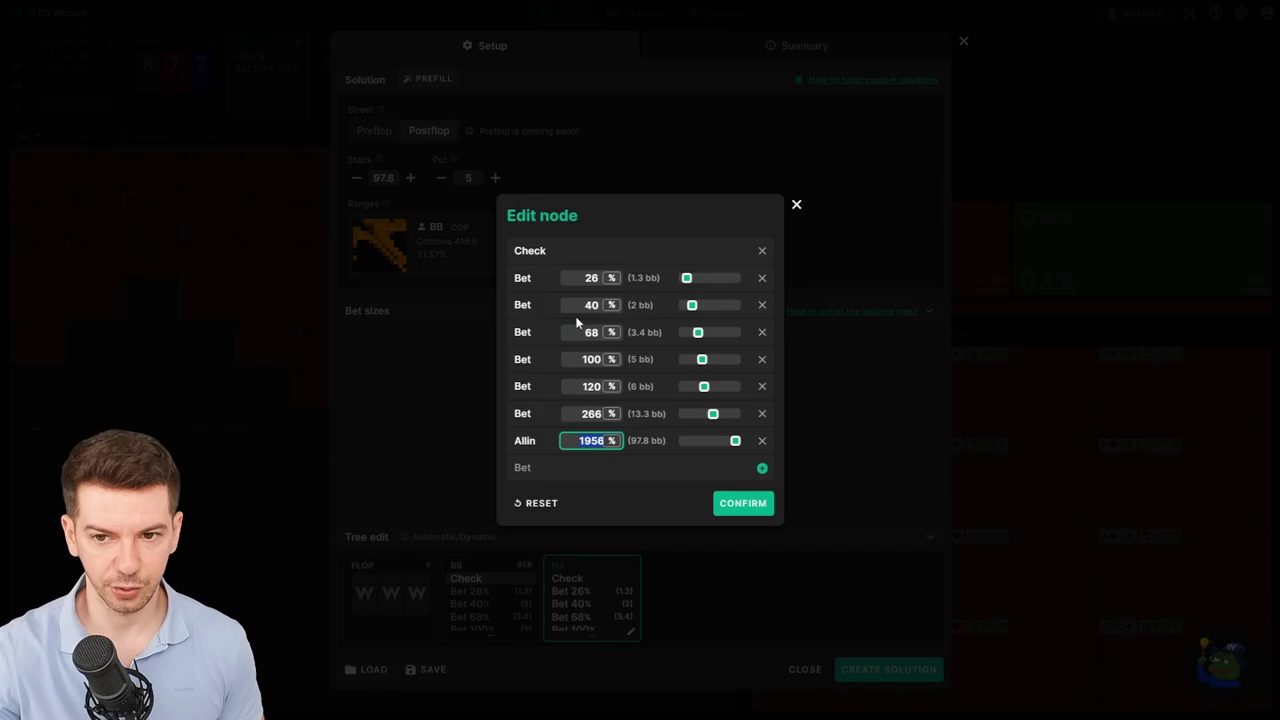
# Set the first four bet sizes of HJ's flop node to 25%, 50%, 75% and 125%.
pyautogui.click(598, 278)
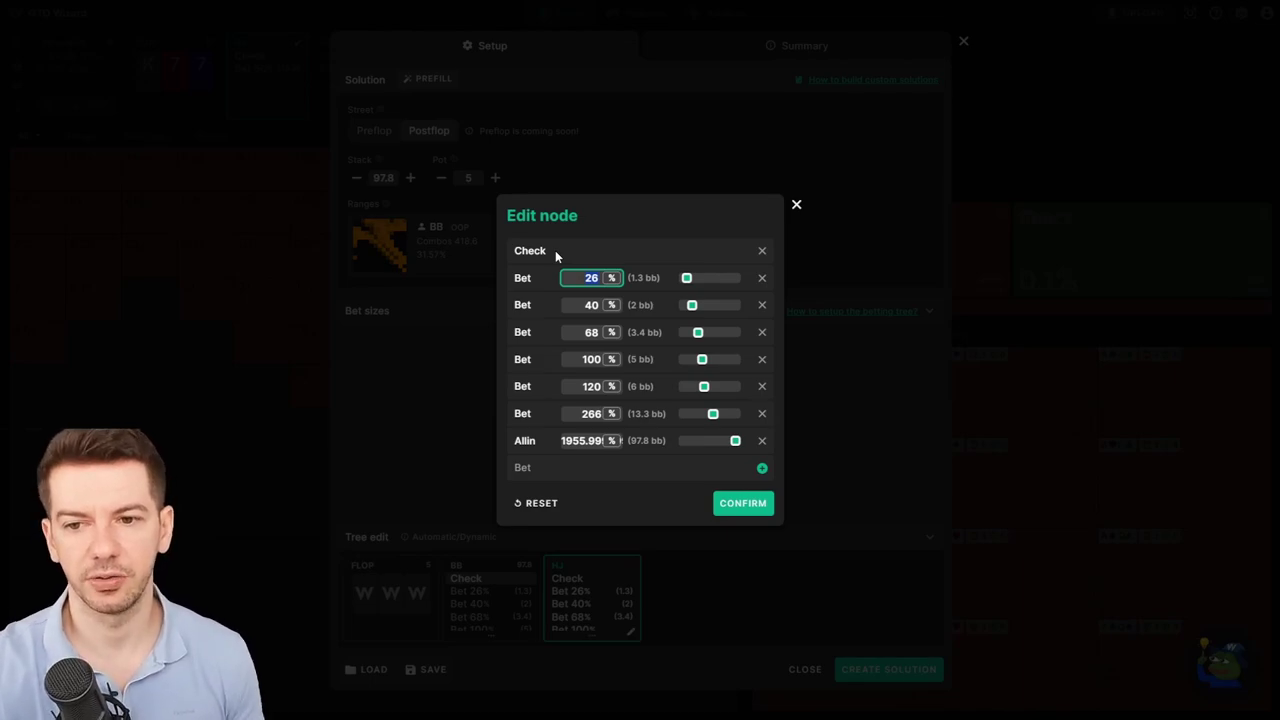
pyautogui.write('25')
pyautogui.press('Tab')
pyautogui.write('50')
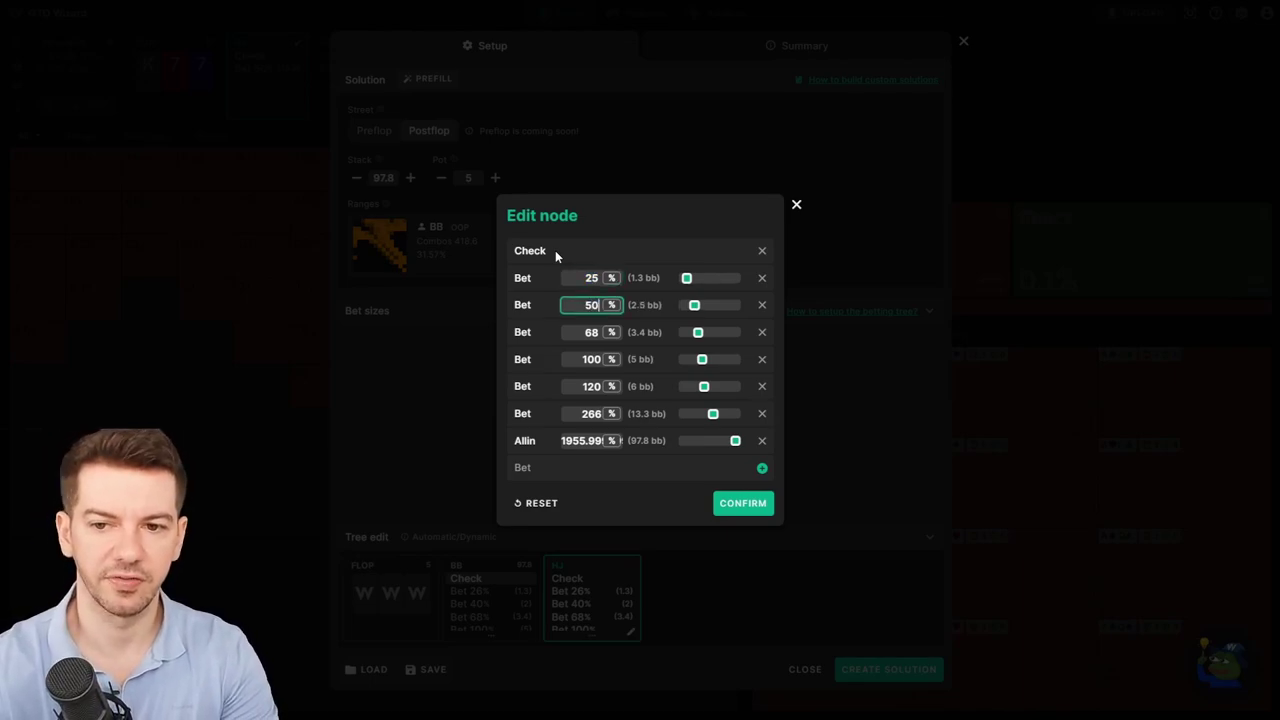
pyautogui.press('Tab')
pyautogui.write('75')
pyautogui.press('Tab')
pyautogui.write('125')
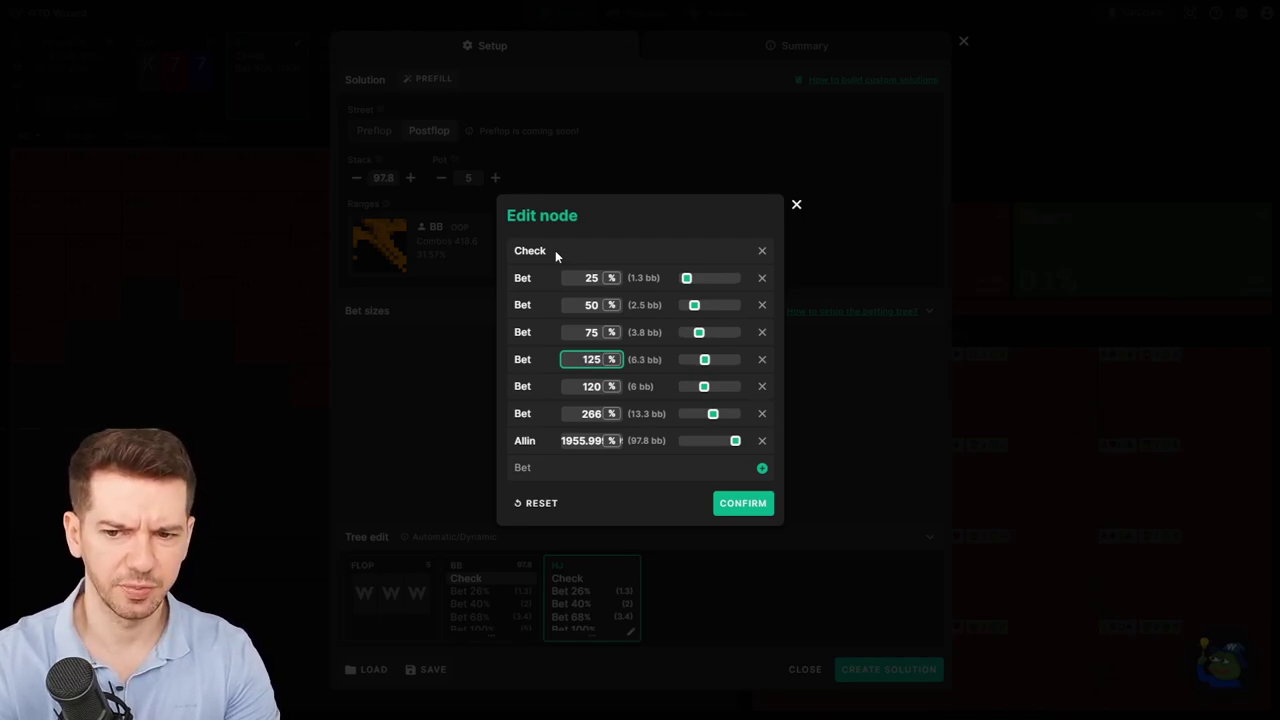
pyautogui.press('Tab')
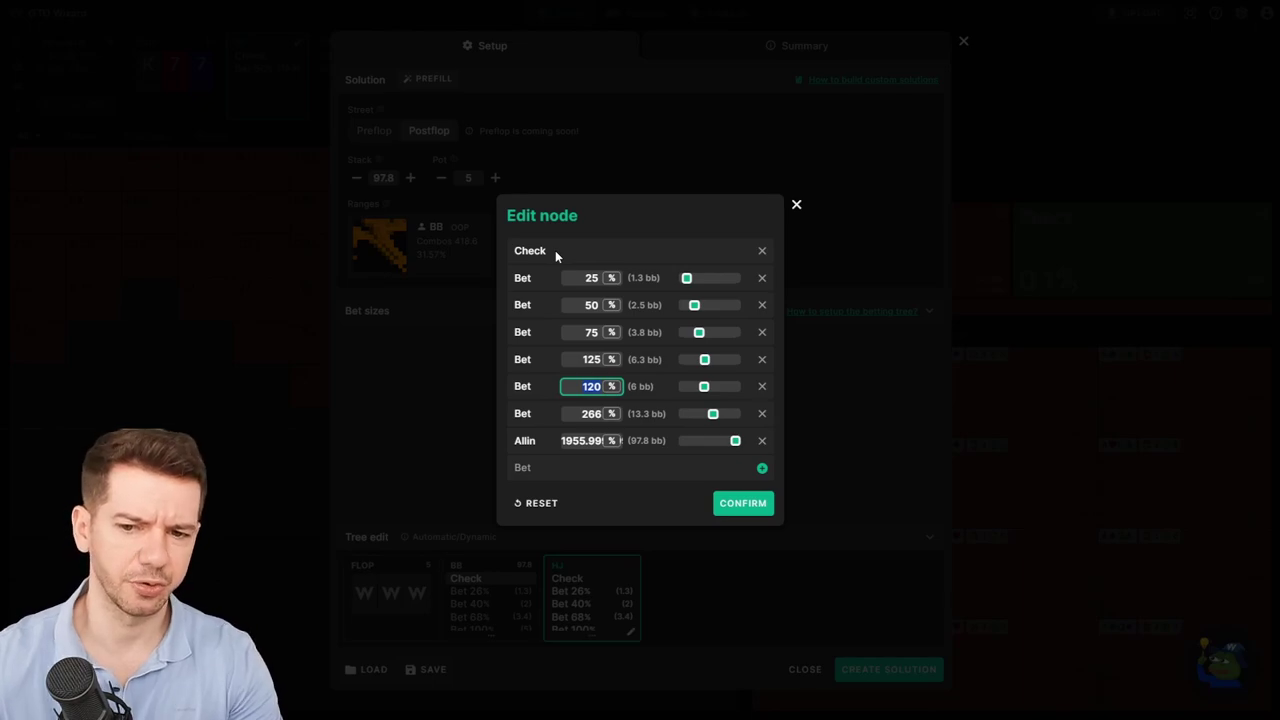
# Set the fifth and sixth bet sizes of HJ's flop node to 3e and 2e, and remove the all-in option.
pyautogui.click(611, 388)
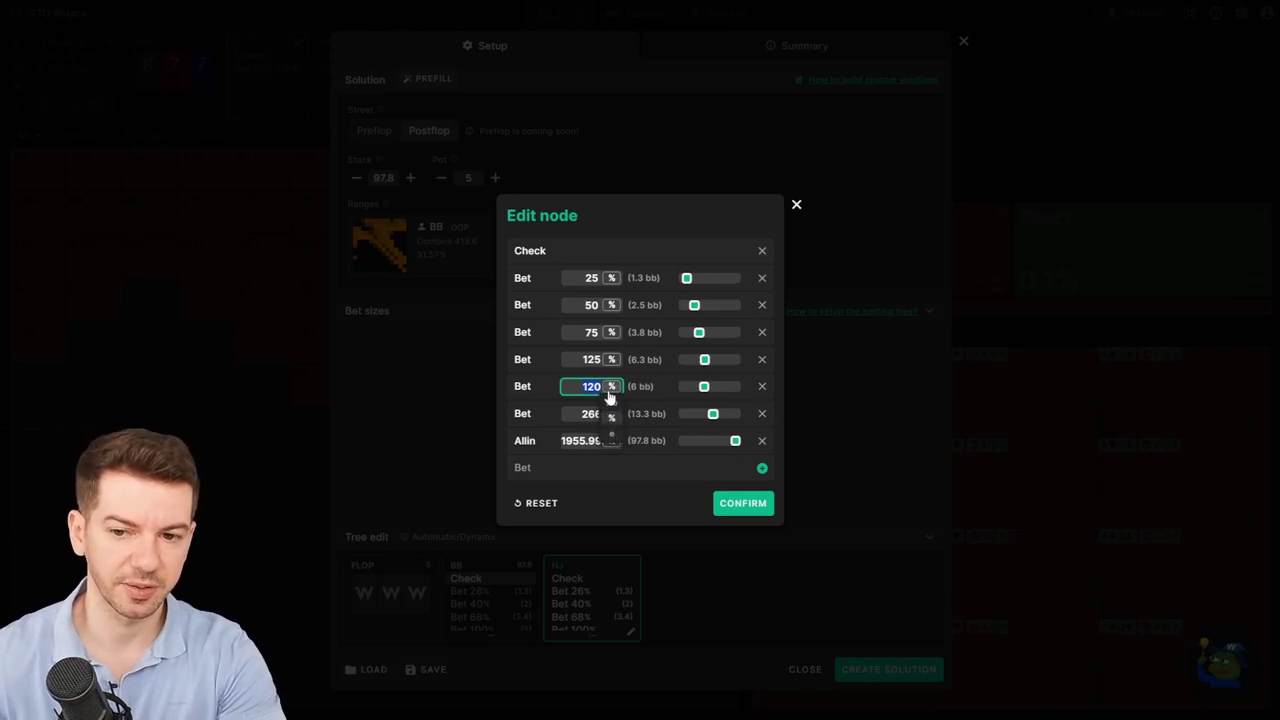
pyautogui.click(611, 386)
pyautogui.click(610, 440)
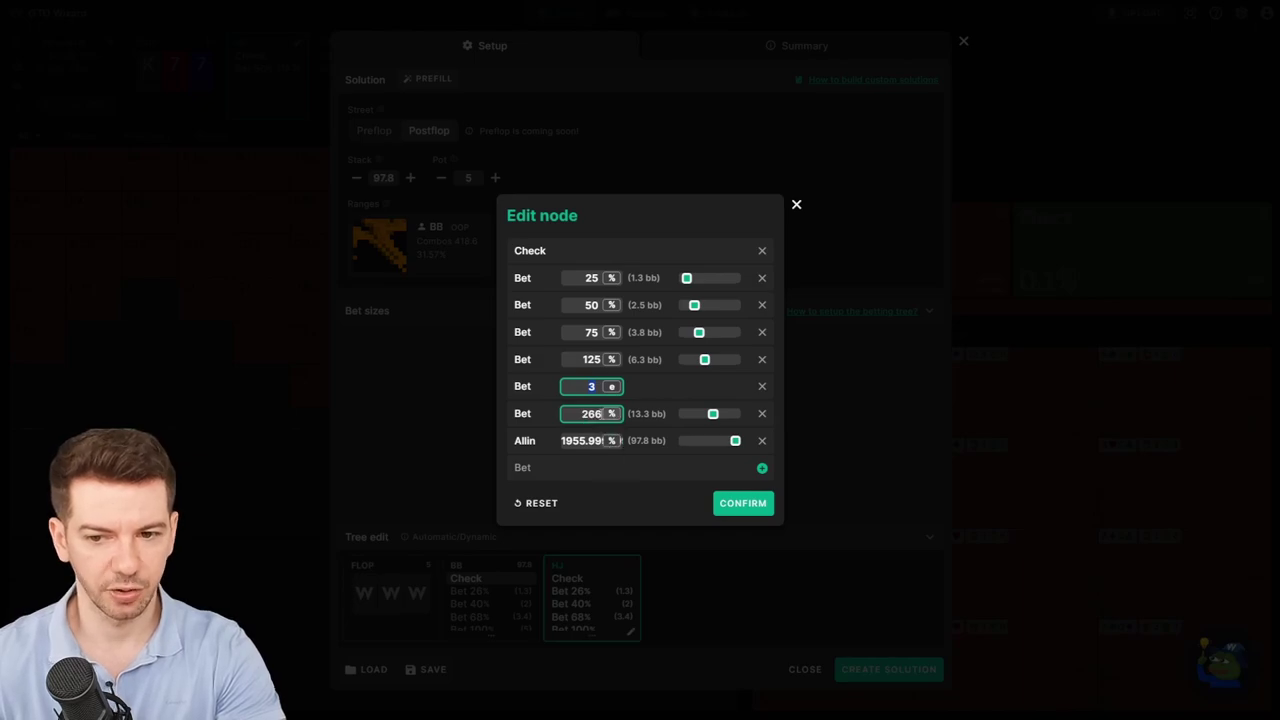
pyautogui.click(611, 413)
pyautogui.click(613, 462)
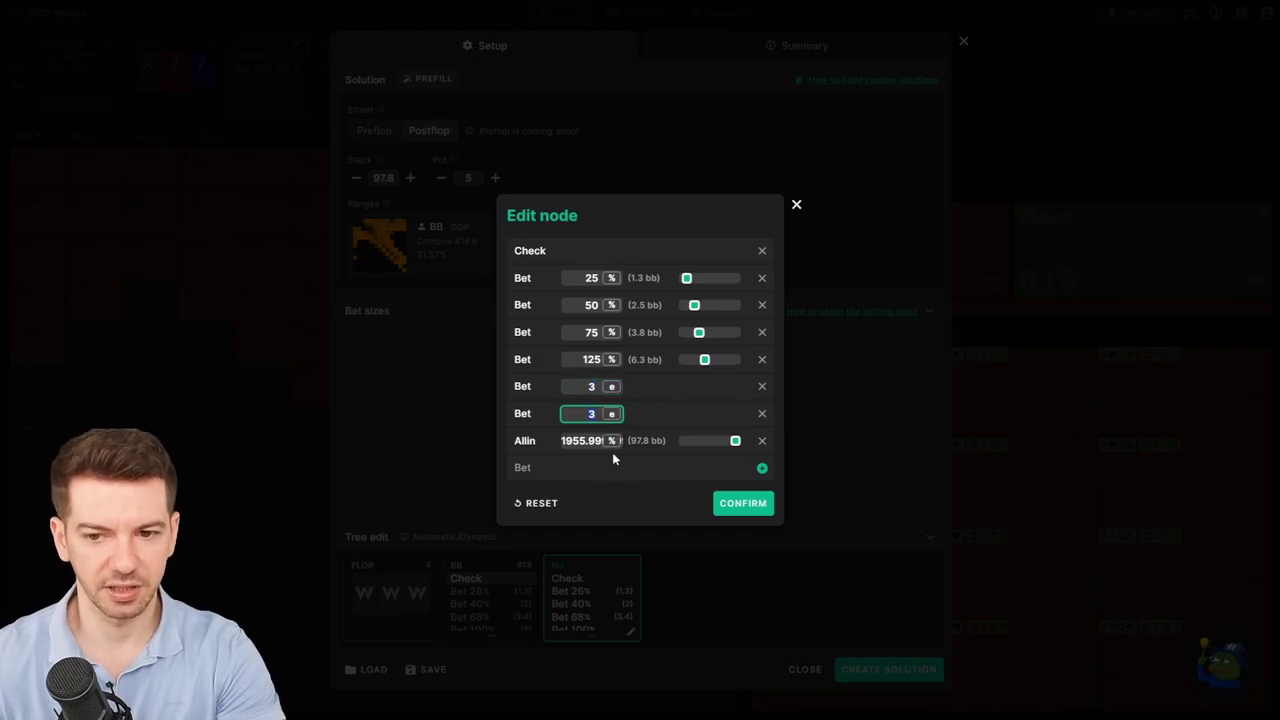
pyautogui.click(643, 418)
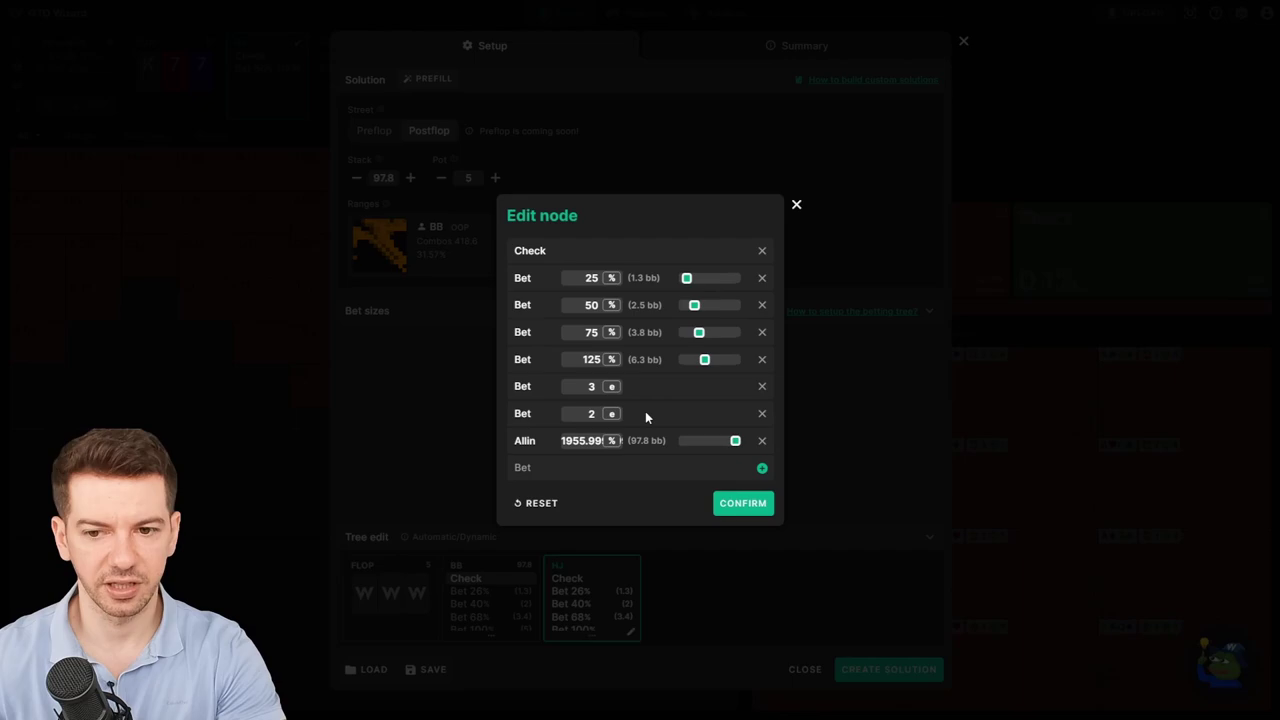
pyautogui.click(762, 440)
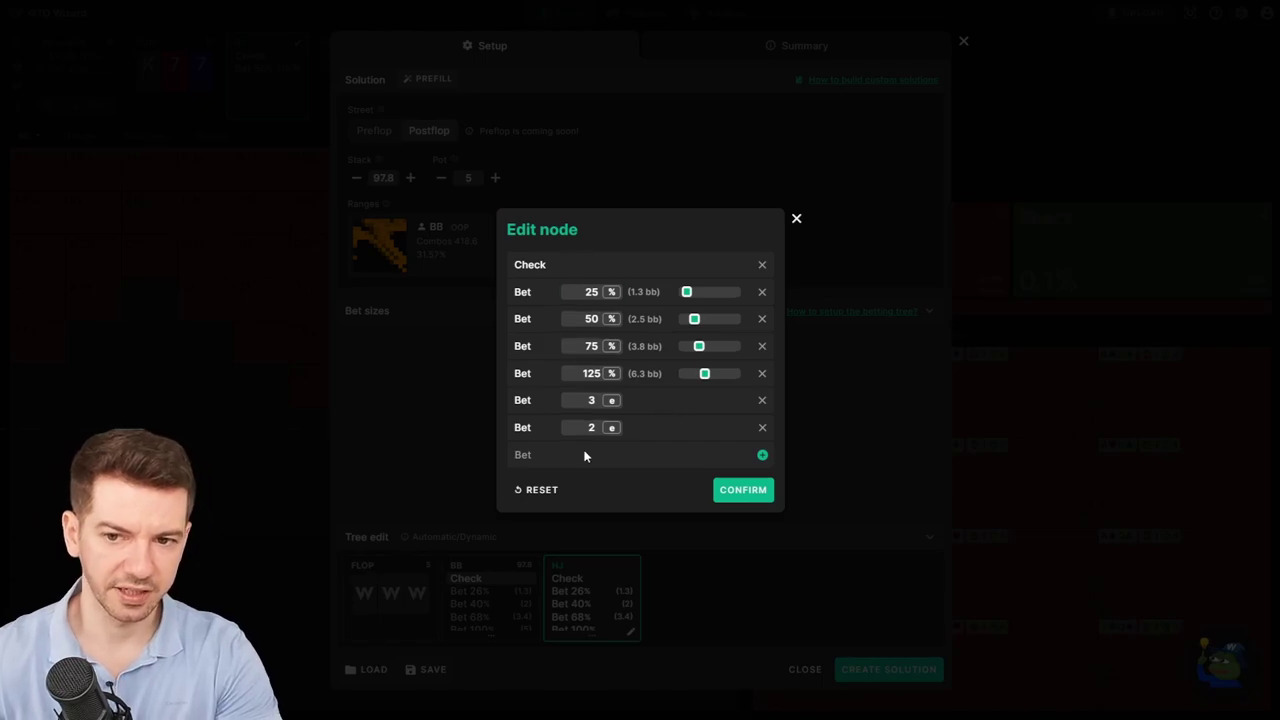
# Change the sixth bet size of HJ's flop node to 150% and add two more bets of 1e and 300%.
pyautogui.click(591, 373)
pyautogui.click(592, 400)
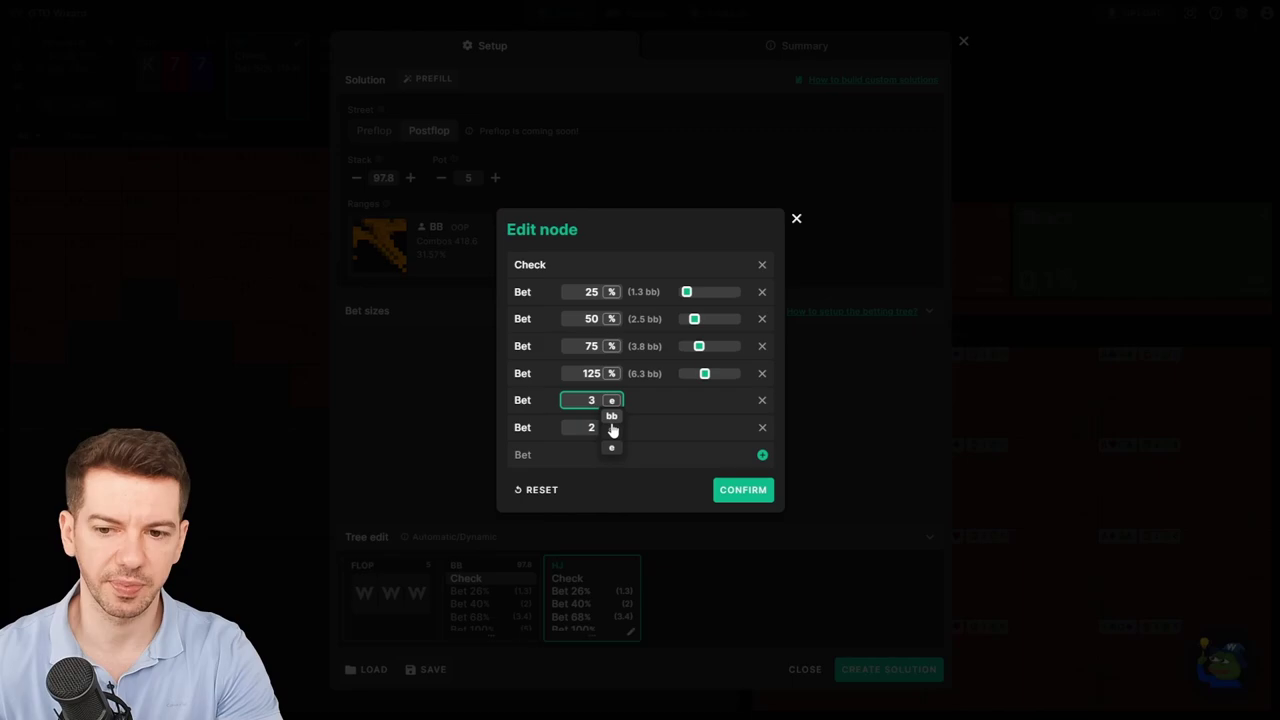
pyautogui.click(762, 455)
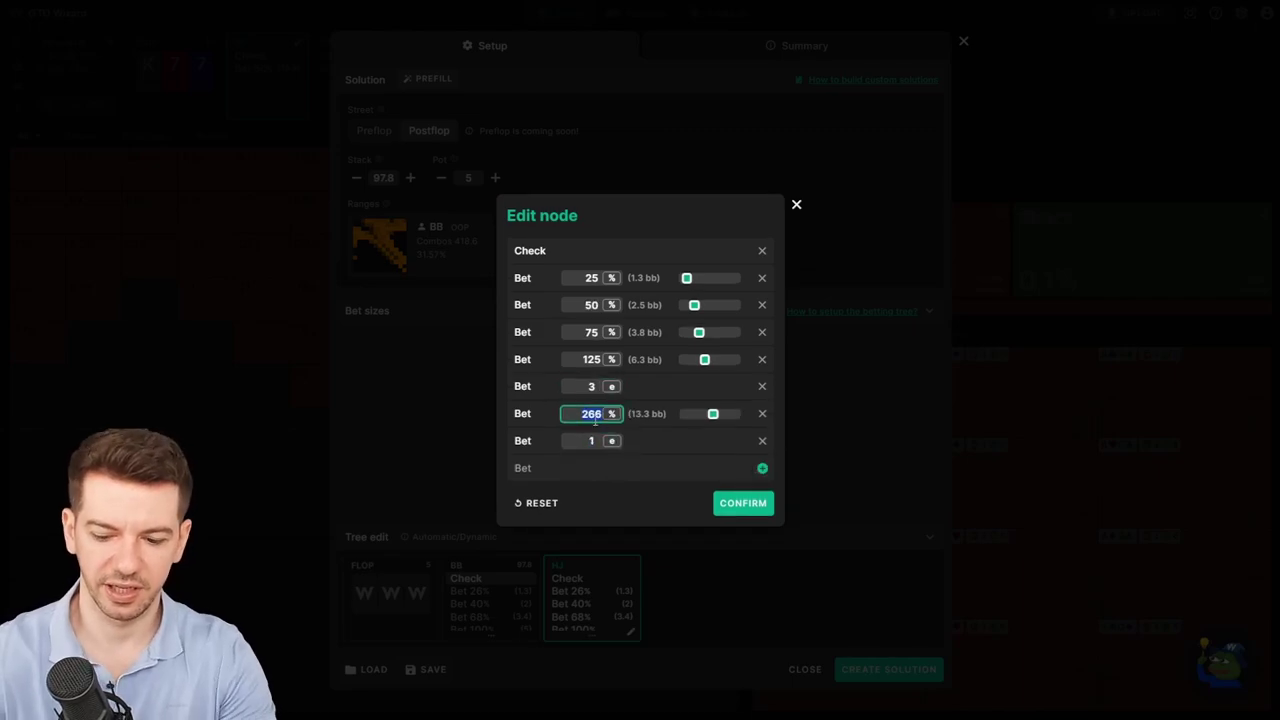
pyautogui.write('150')
pyautogui.click(762, 468)
pyautogui.write('300')
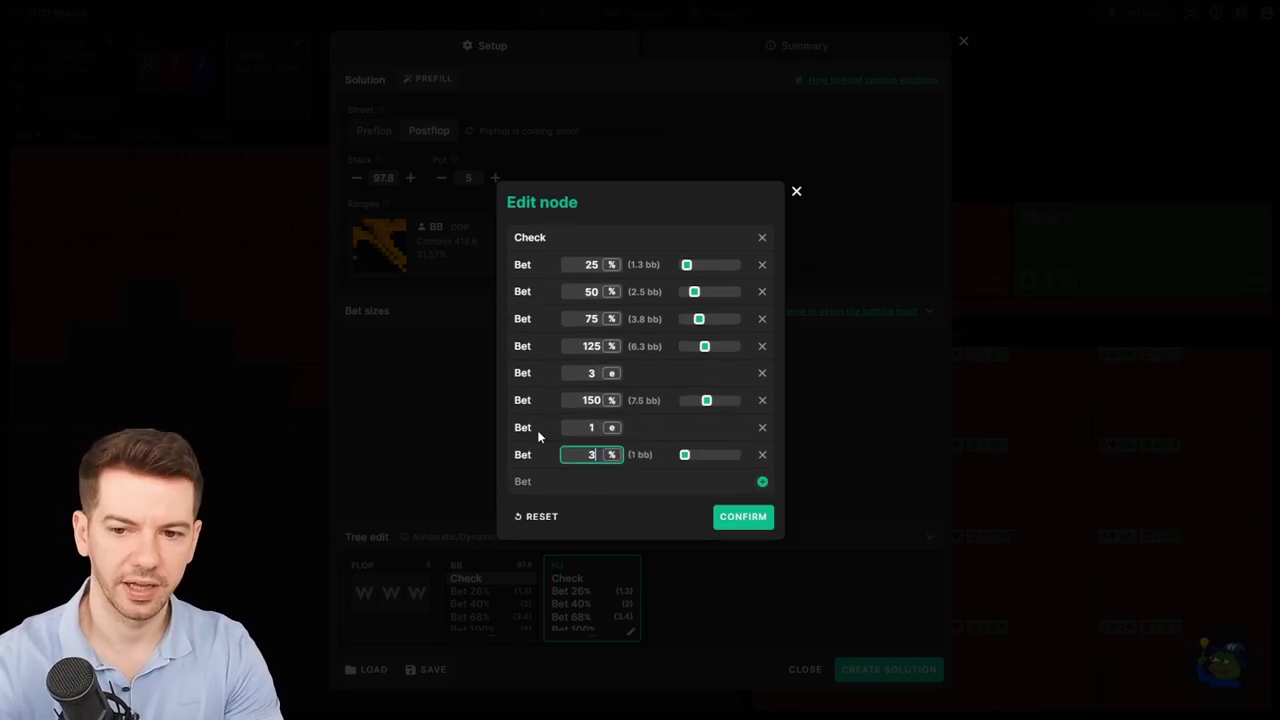
pyautogui.click(762, 481)
pyautogui.click(762, 481)
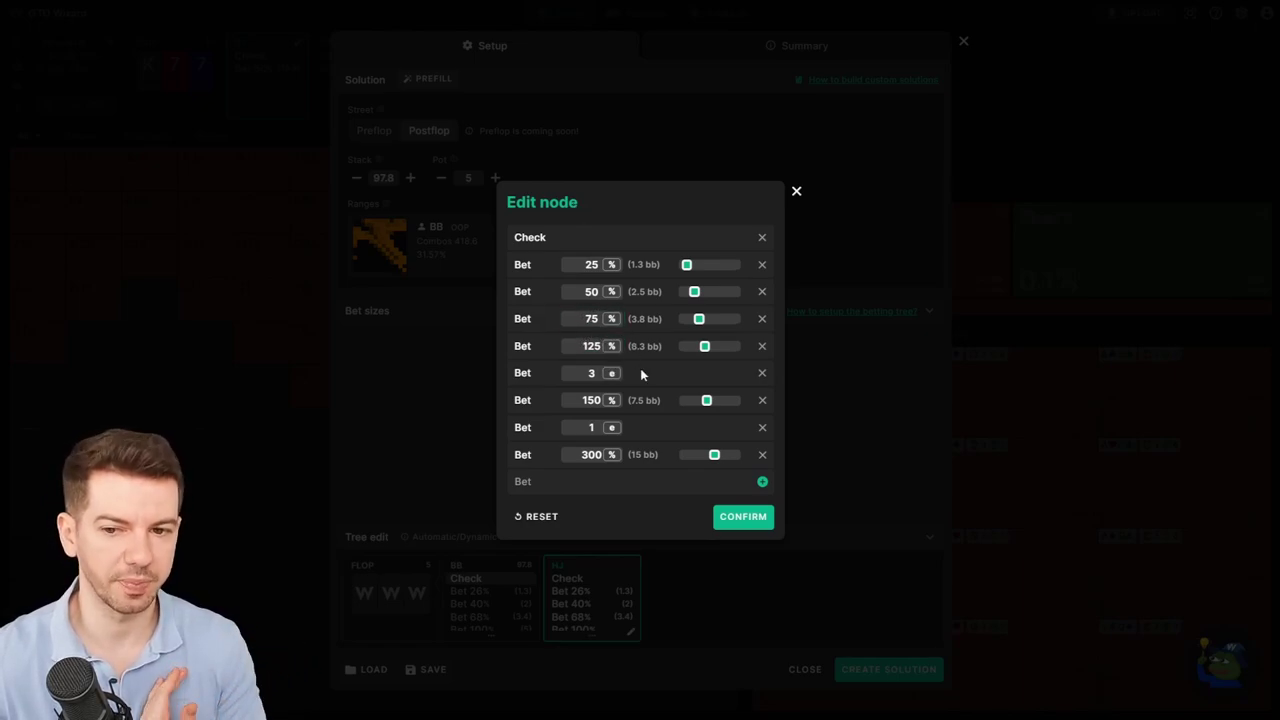
# Remove the 150% and 300% bets from HJ's flop node and confirm the node.
pyautogui.click(763, 402)
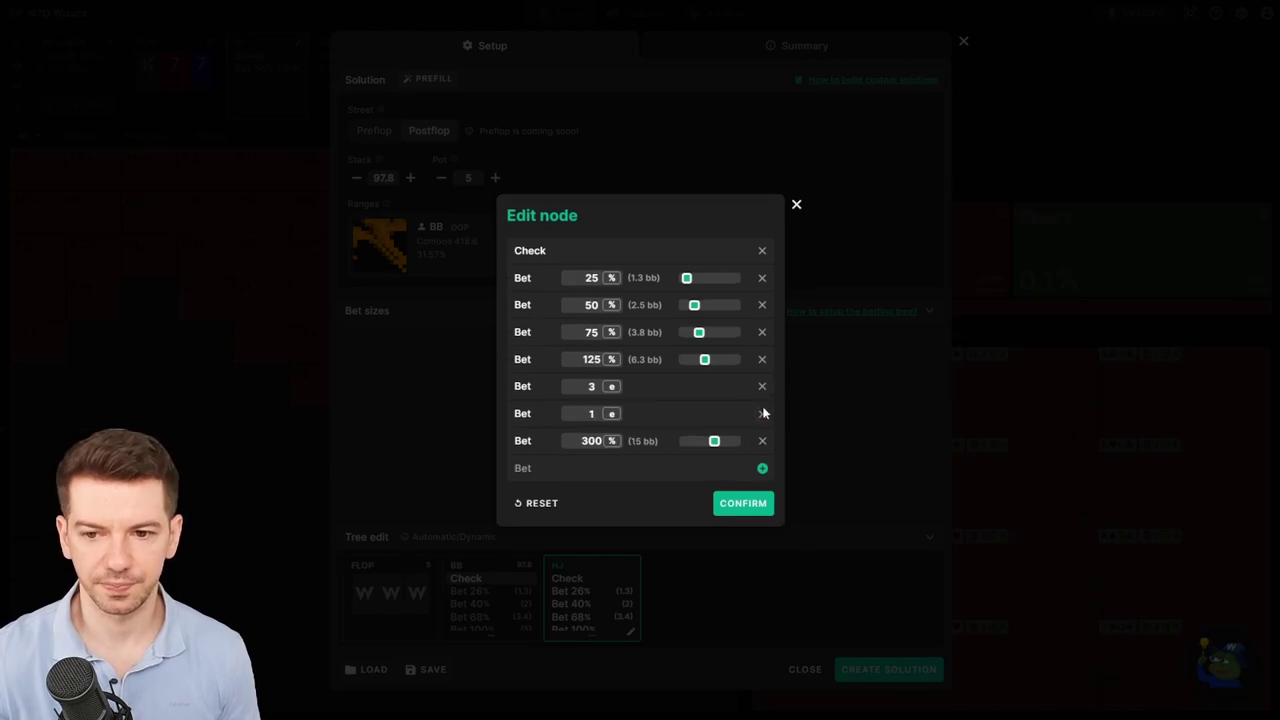
pyautogui.click(763, 441)
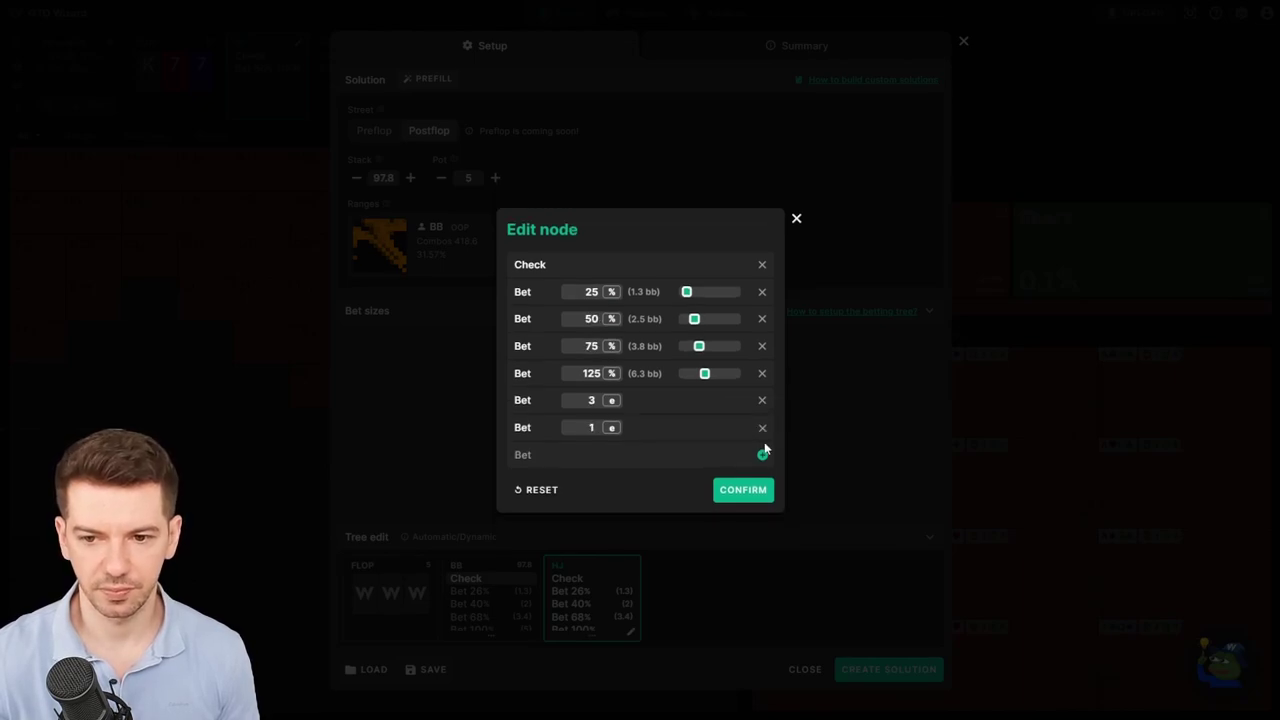
pyautogui.click(743, 490)
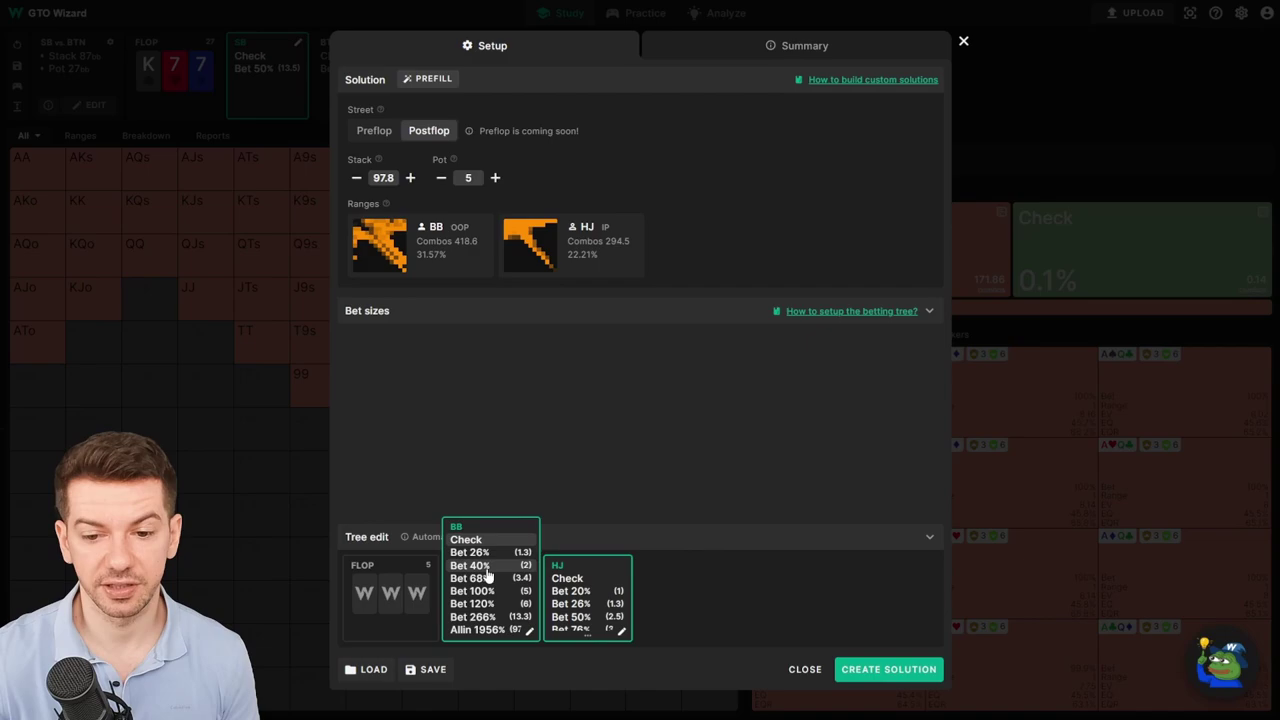
# Open BB's turn node after both players check the flop and set its first two bet sizes to 25% and 50%.
pyautogui.click(593, 556)
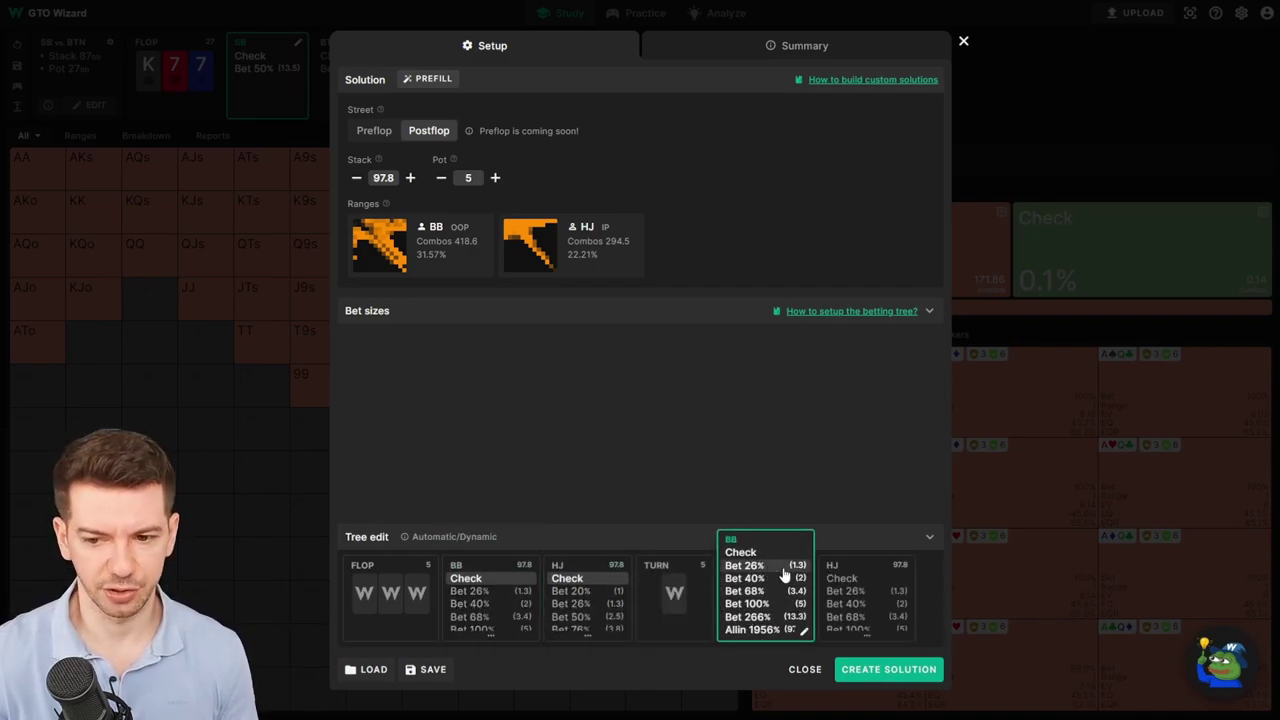
pyautogui.click(802, 634)
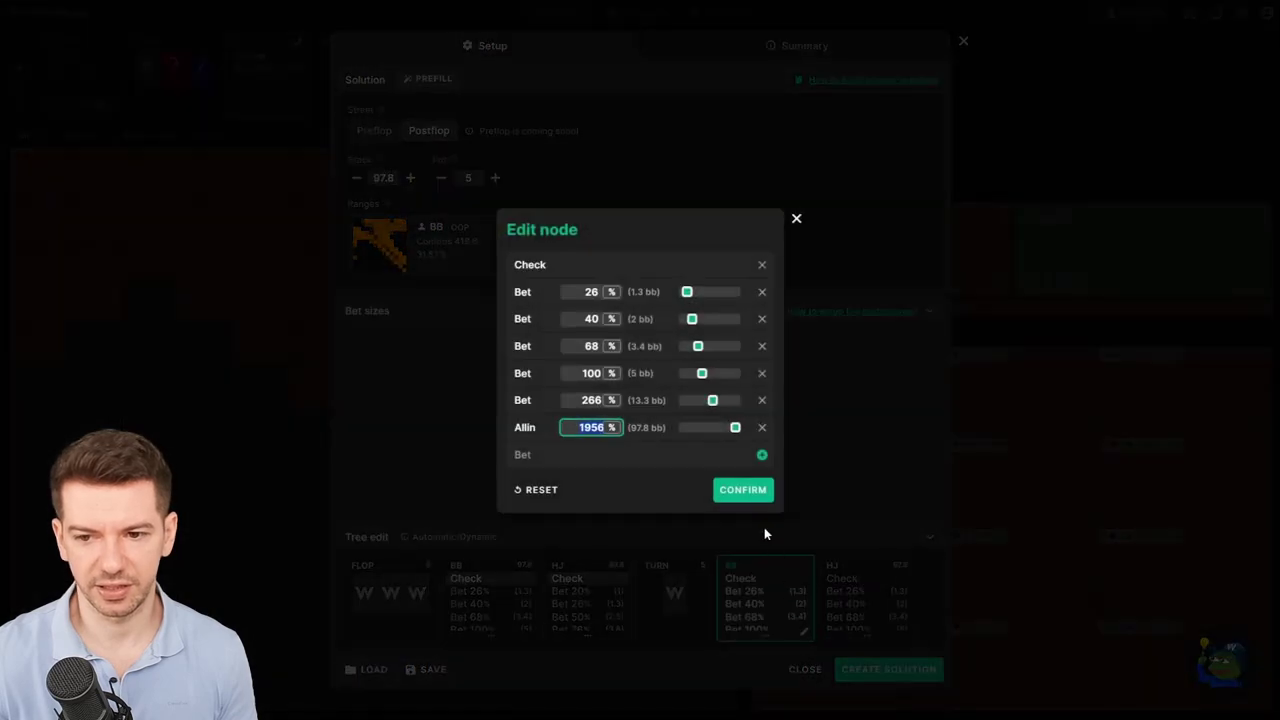
pyautogui.click(576, 293)
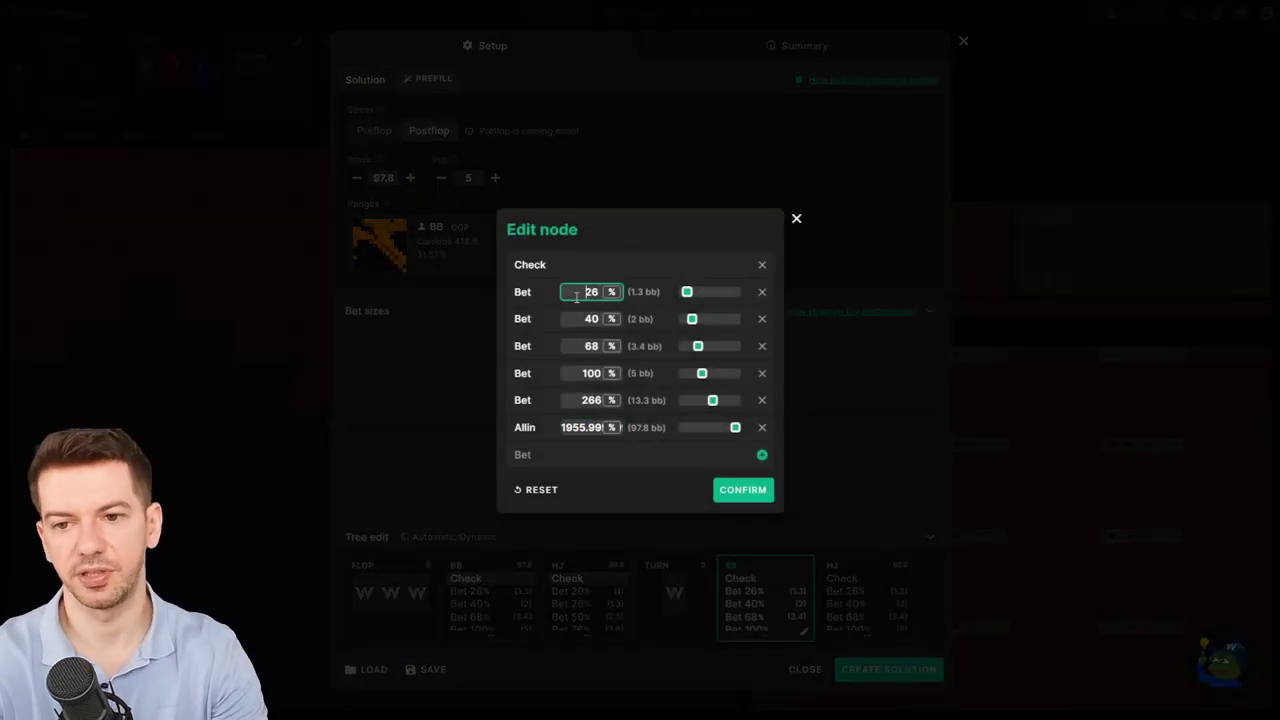
pyautogui.write('25')
pyautogui.press('Tab')
pyautogui.write('50')
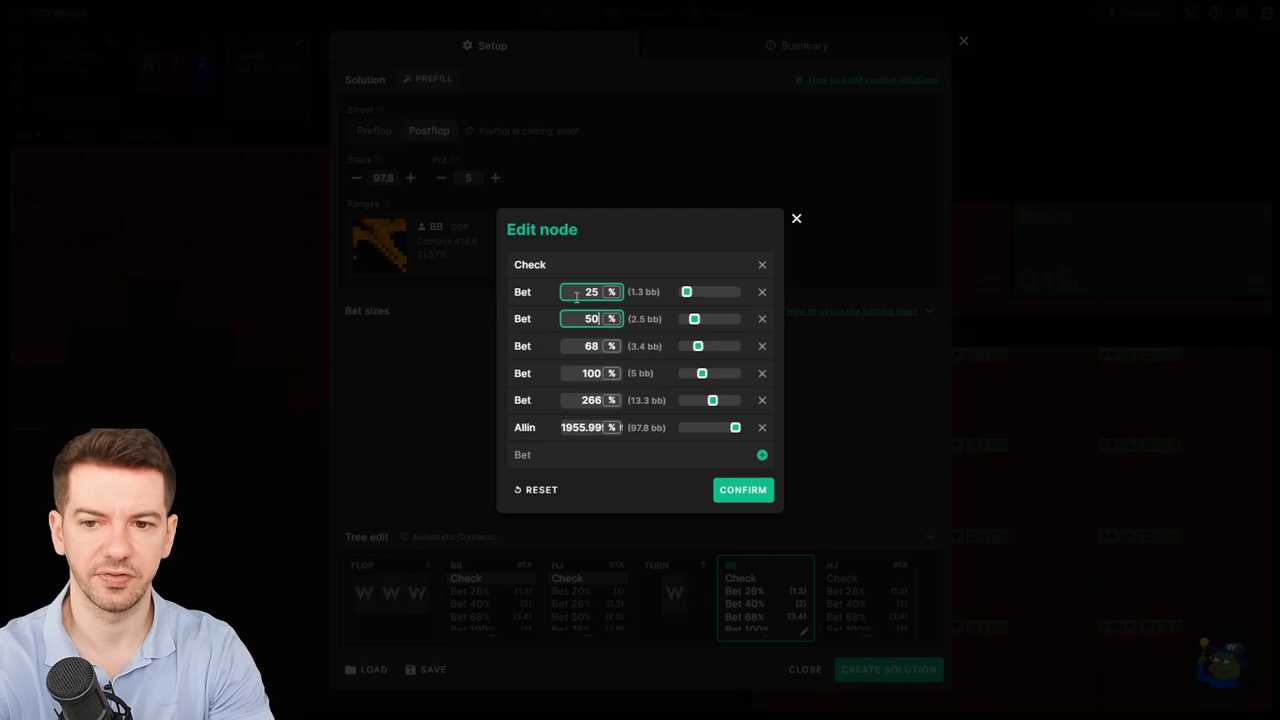
# Set the third and fourth bet sizes of BB's turn node to 75% and 150%, and remove the all-in option.
pyautogui.press('Tab')
pyautogui.write('75')
pyautogui.press('Tab')
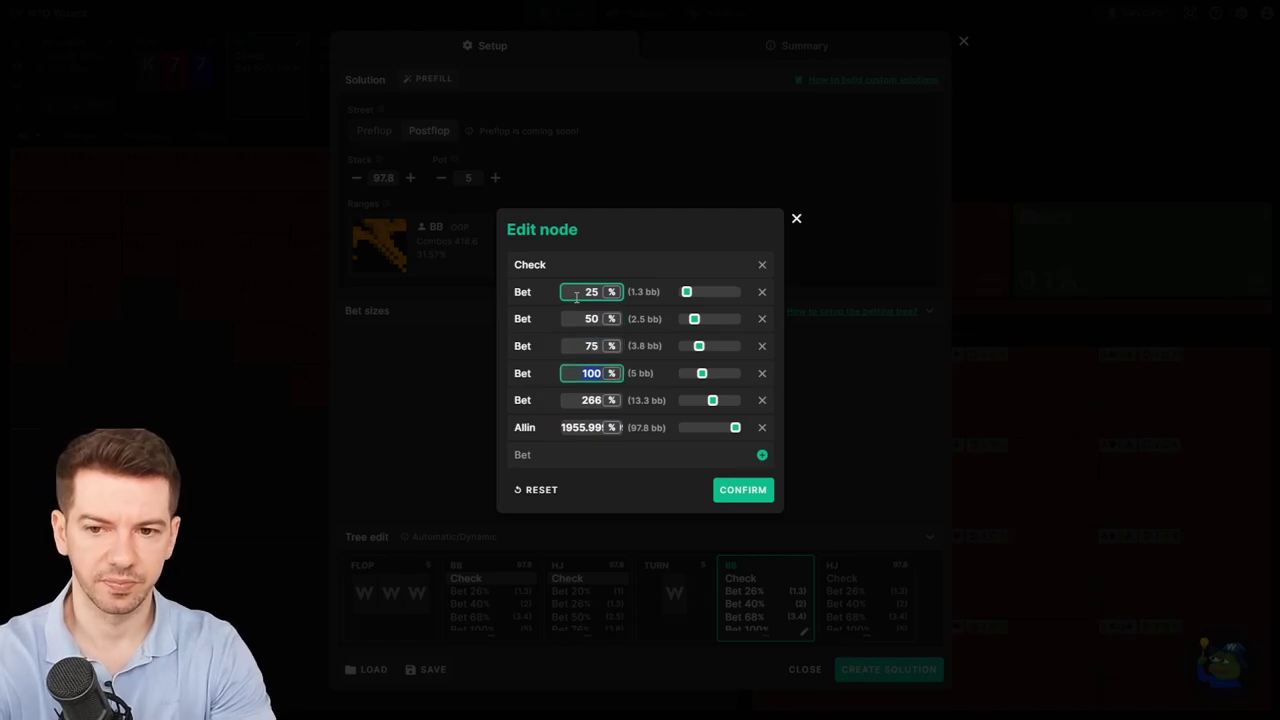
pyautogui.write('150')
pyautogui.press('Tab')
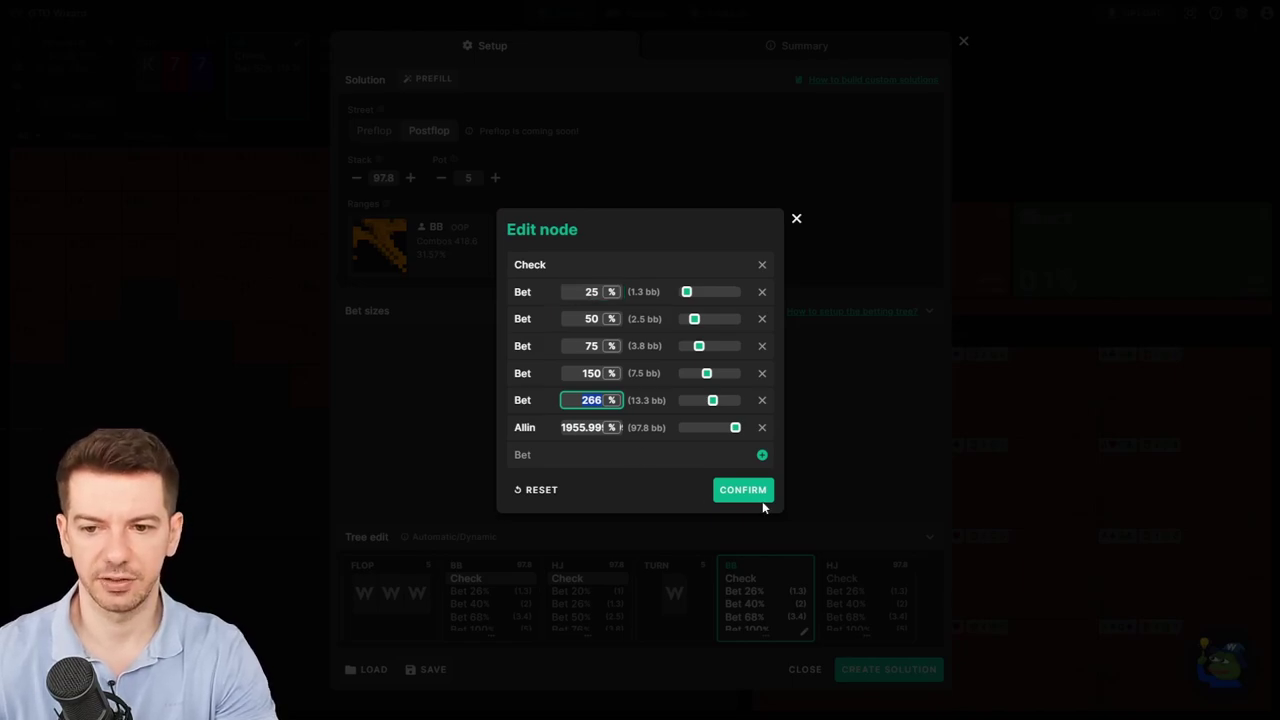
pyautogui.click(762, 427)
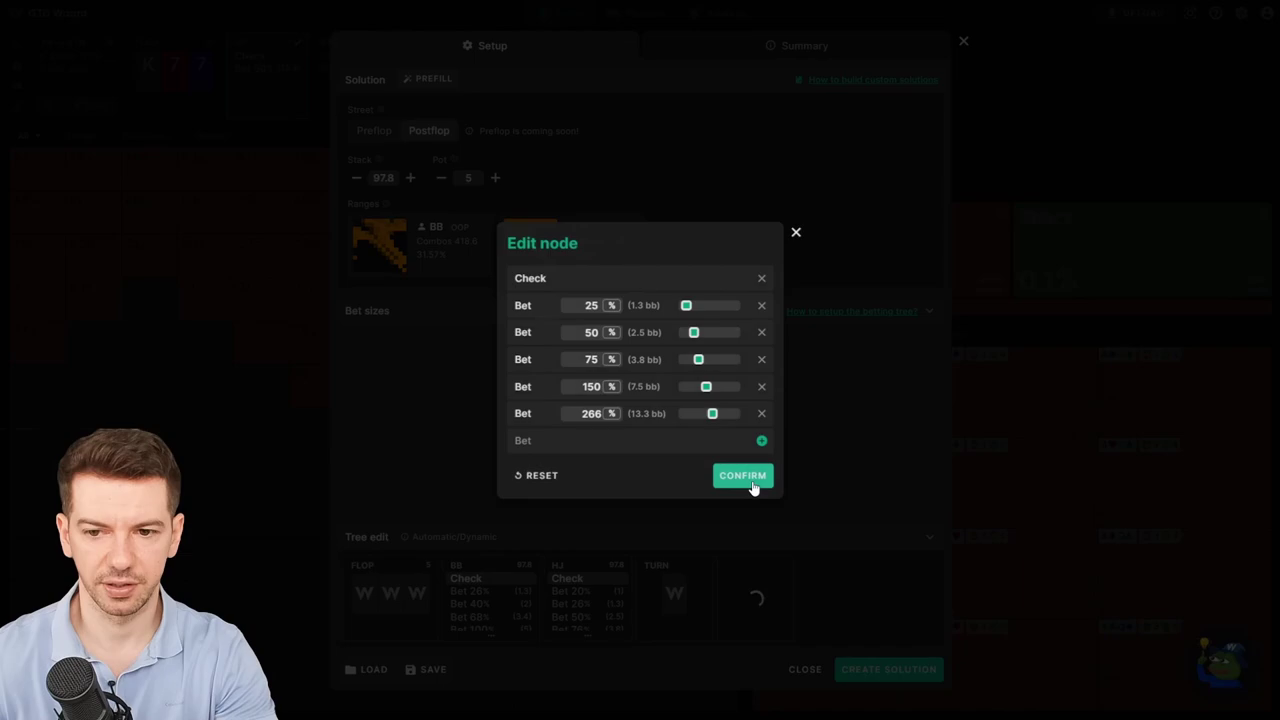
pyautogui.click(748, 478)
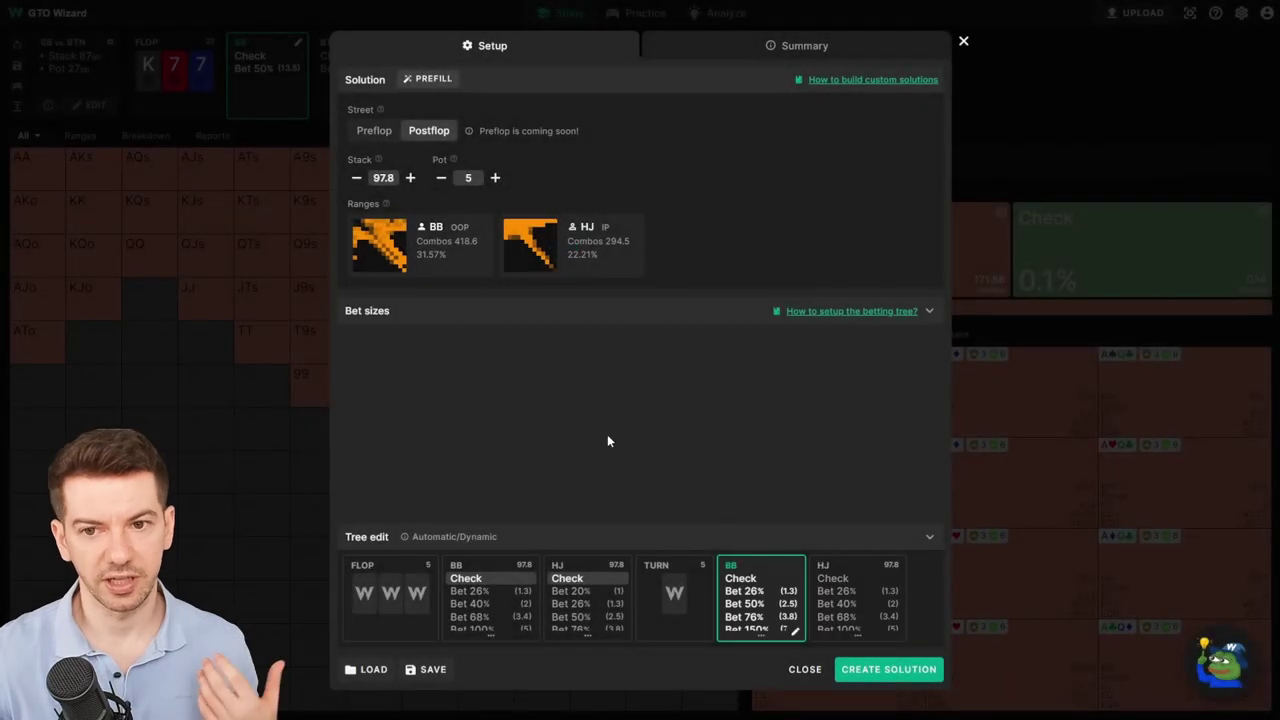
# Save the solution settings as a new entry named "BBvMP GTO example".
pyautogui.click(430, 670)
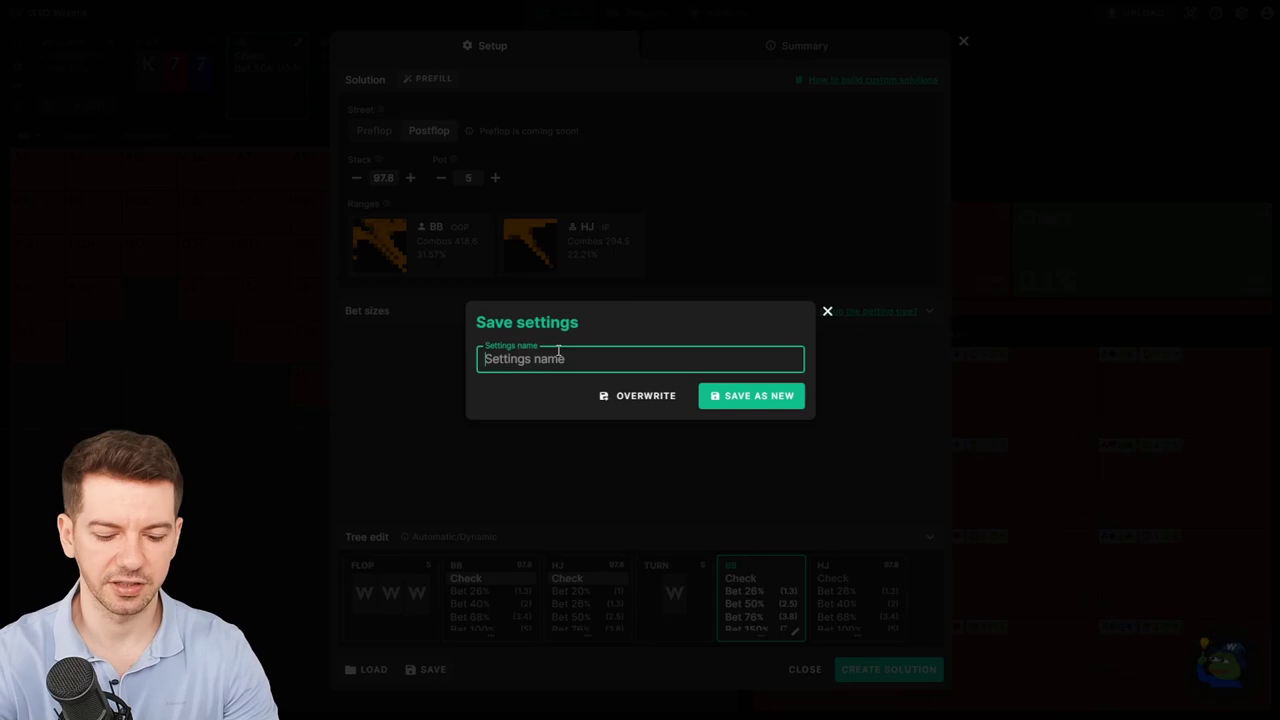
pyautogui.write('MPv')
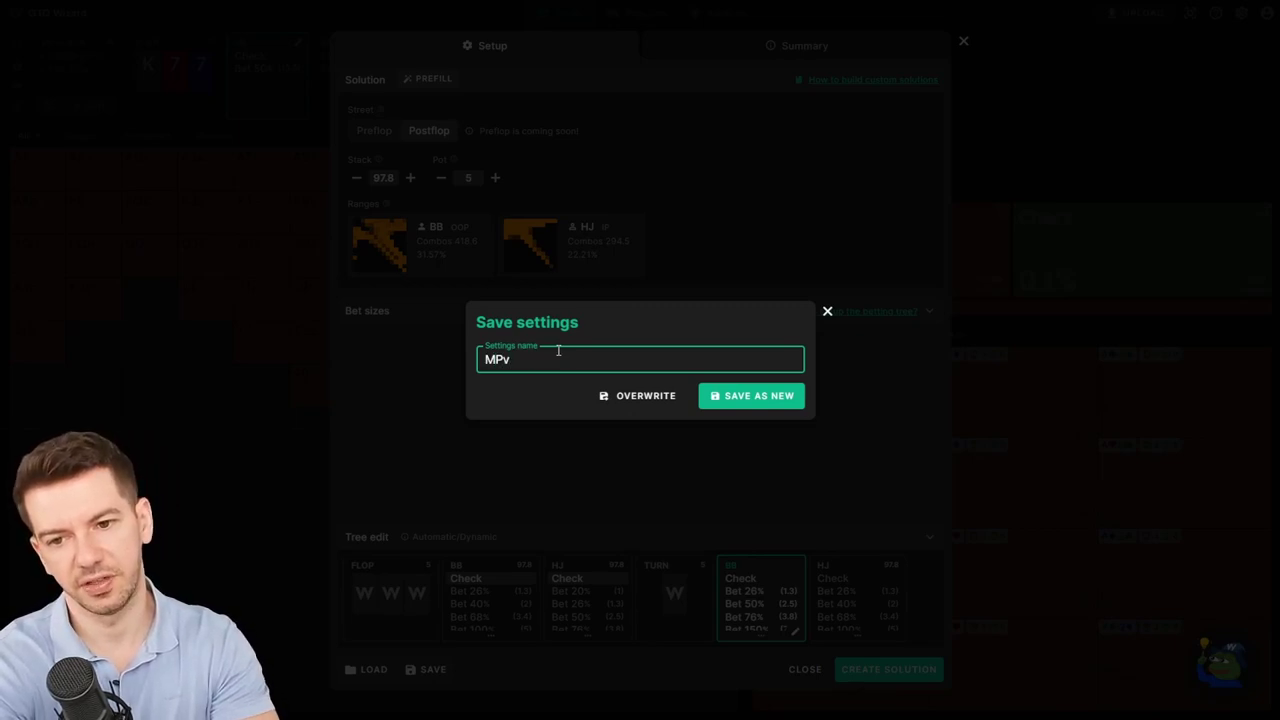
pyautogui.press('BackSpace')
pyautogui.write('BB')
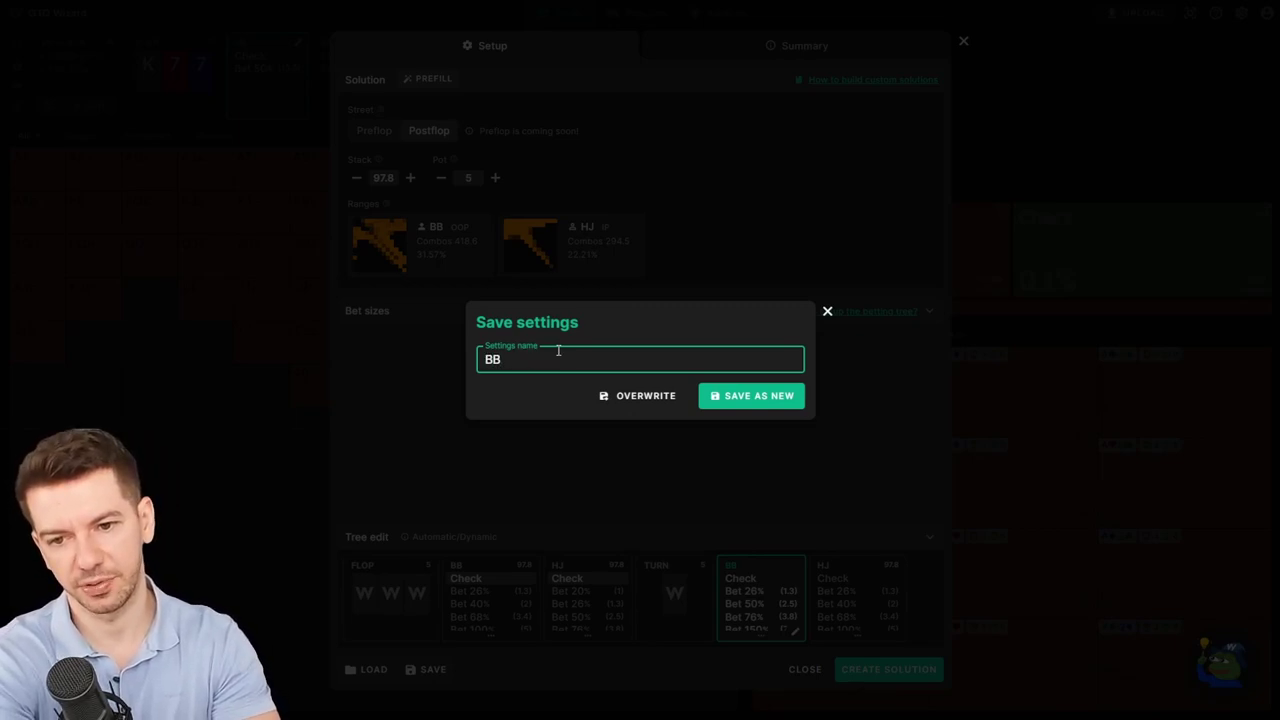
pyautogui.write('v')
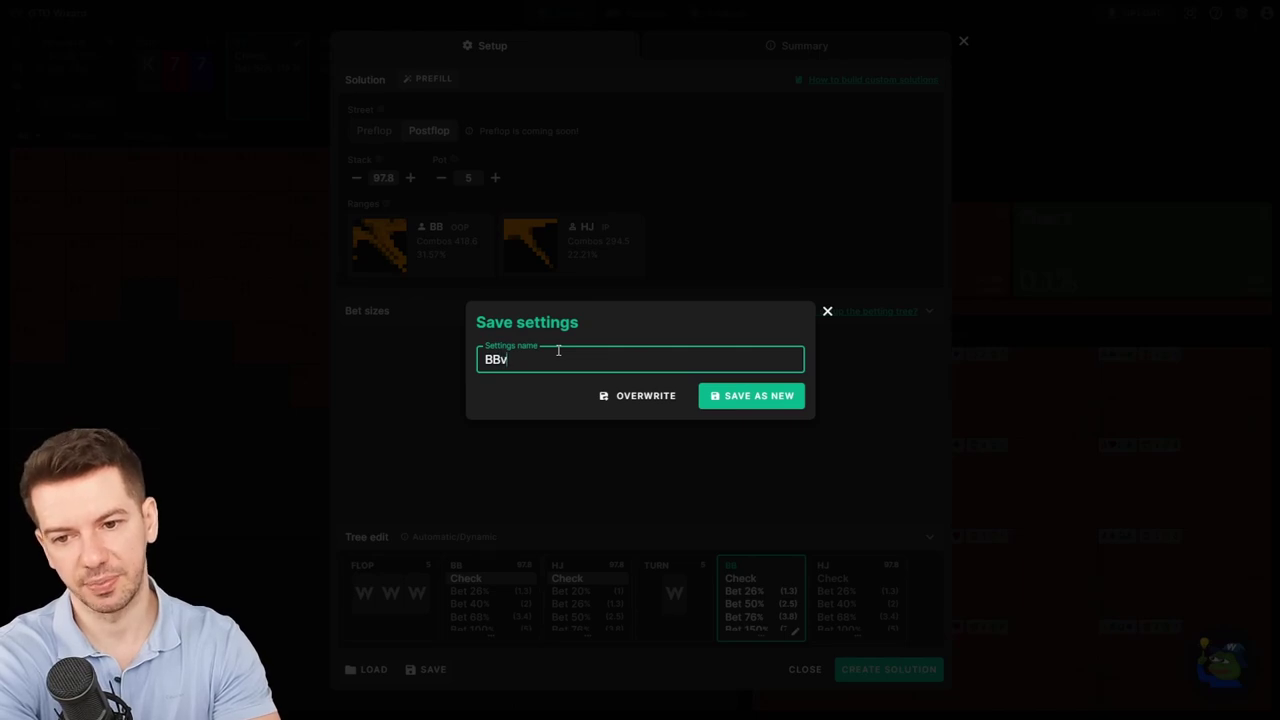
pyautogui.write('MP')
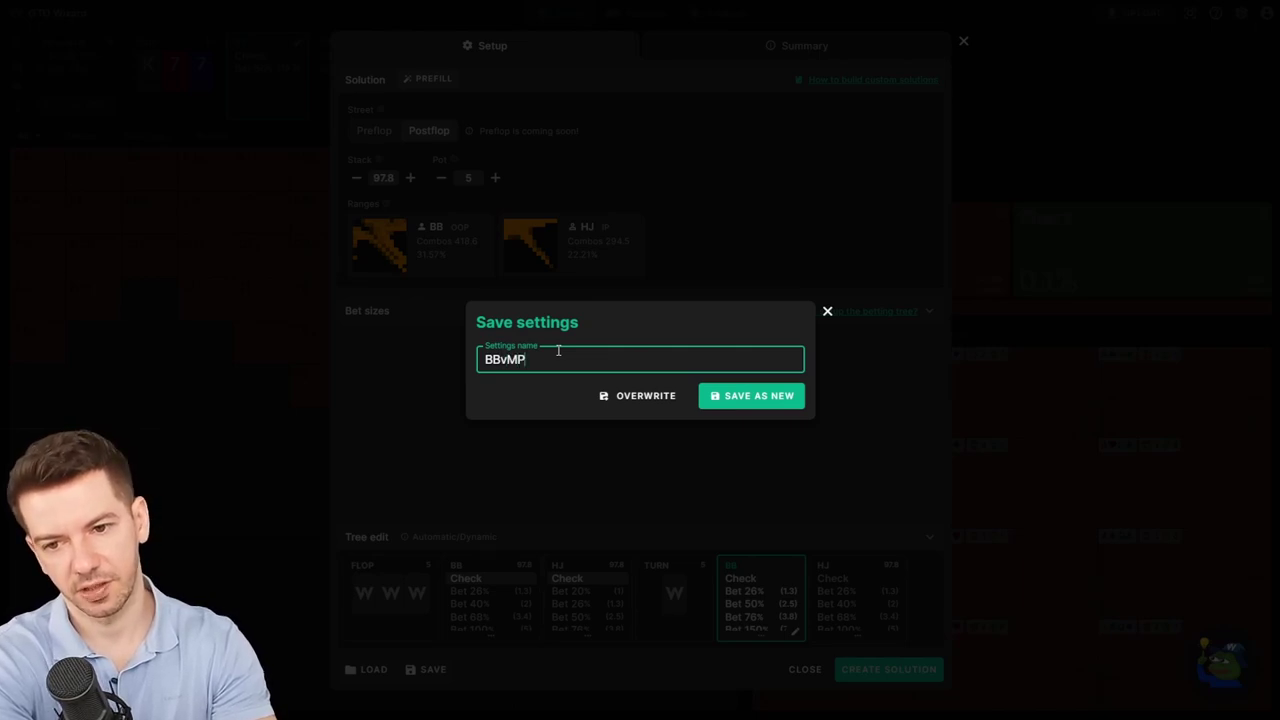
pyautogui.write(' GTO')
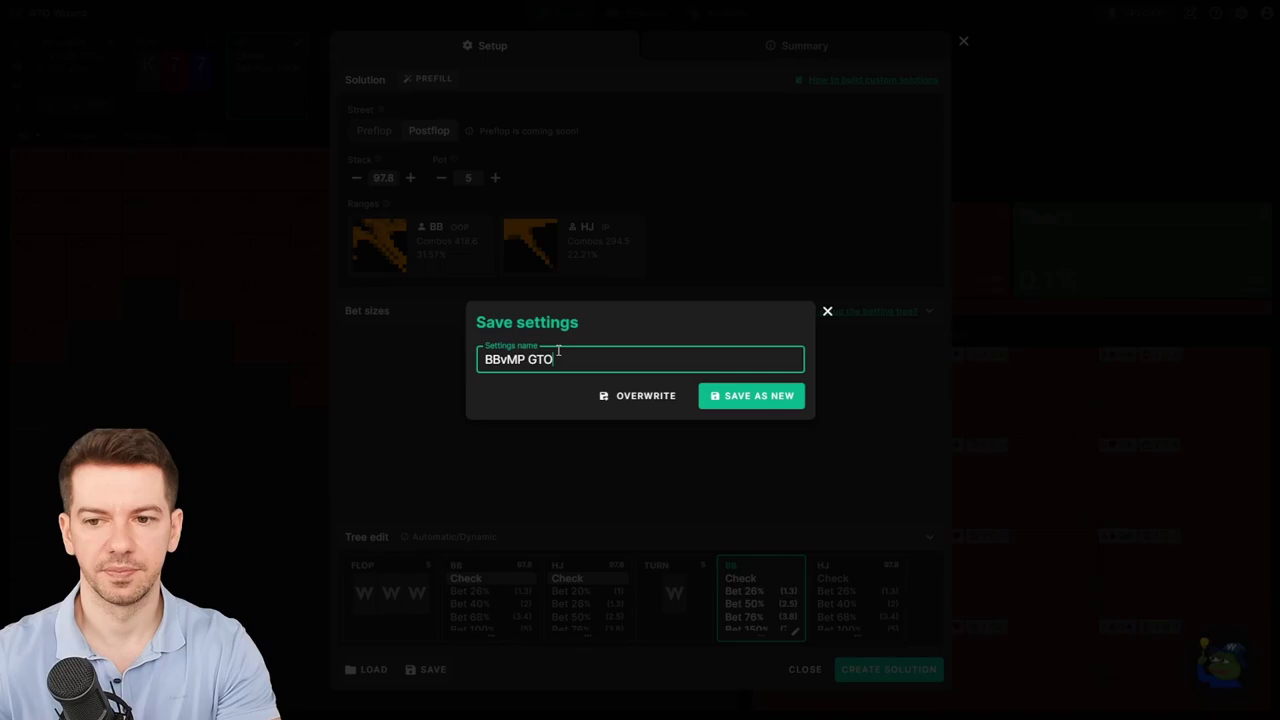
pyautogui.write(' example')
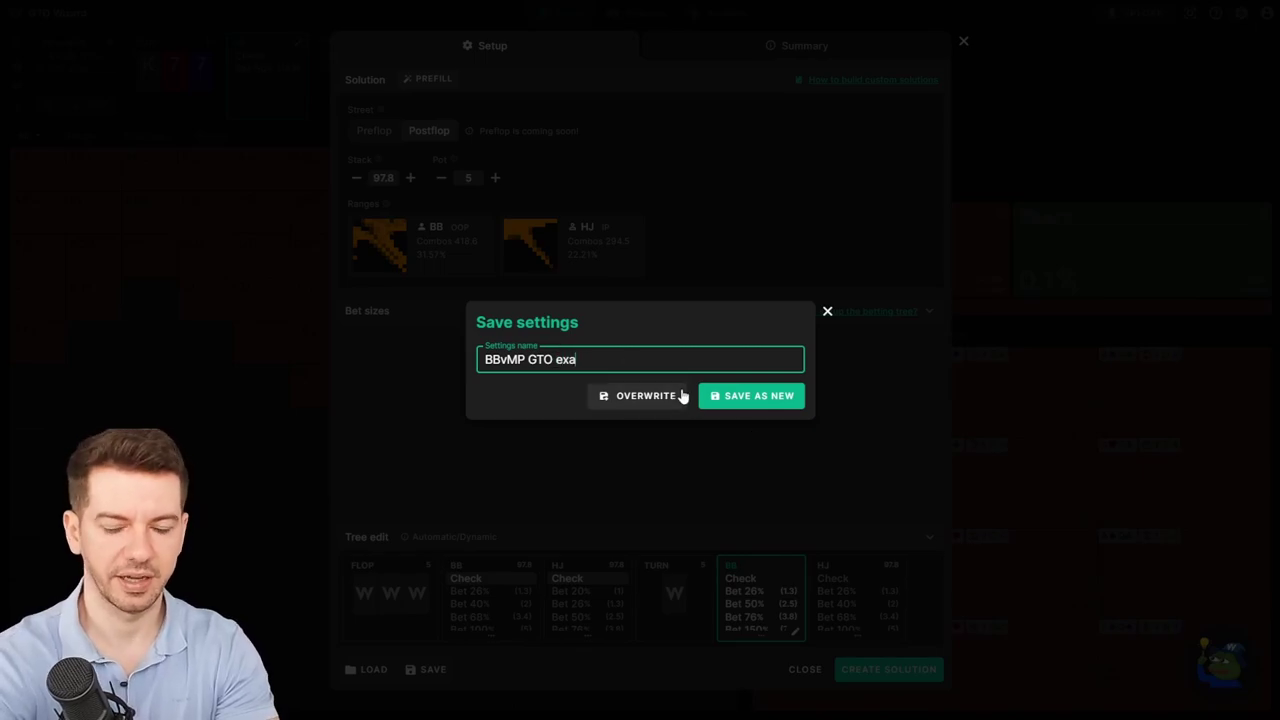
pyautogui.click(748, 403)
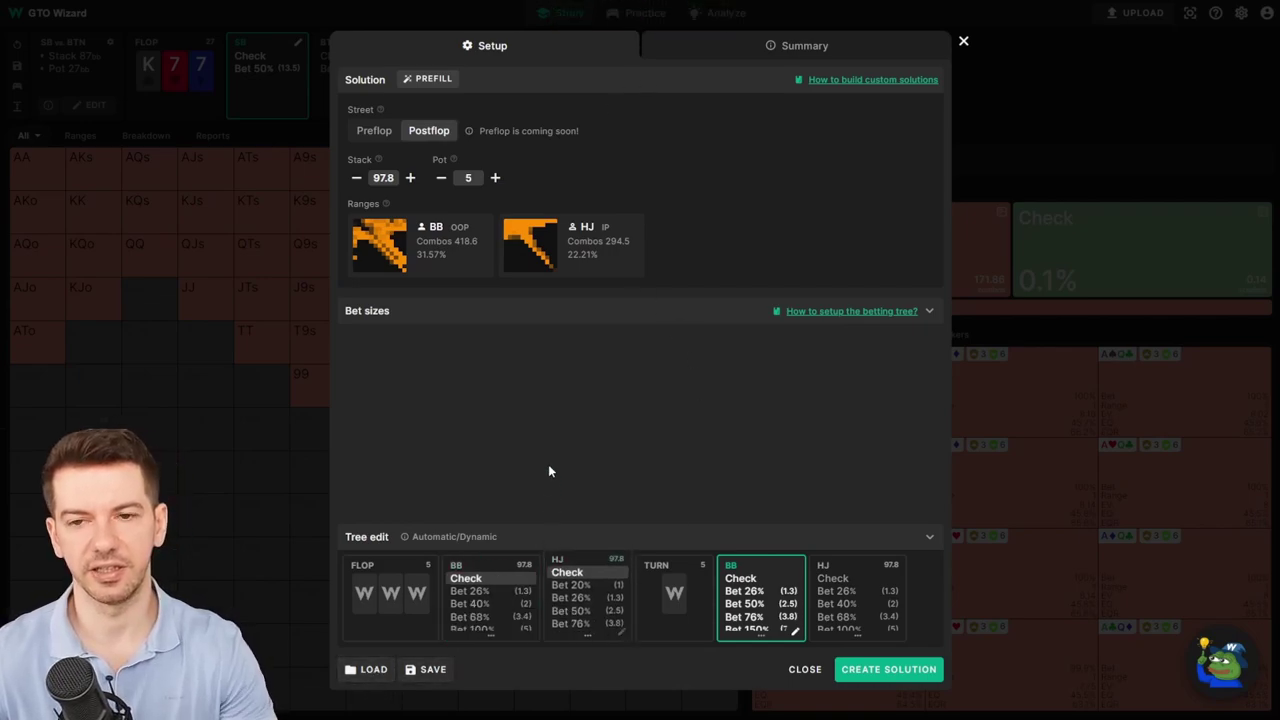
# Create the custom solution on a random flop and view the flop strategies of BB and HJ.
pyautogui.click(888, 670)
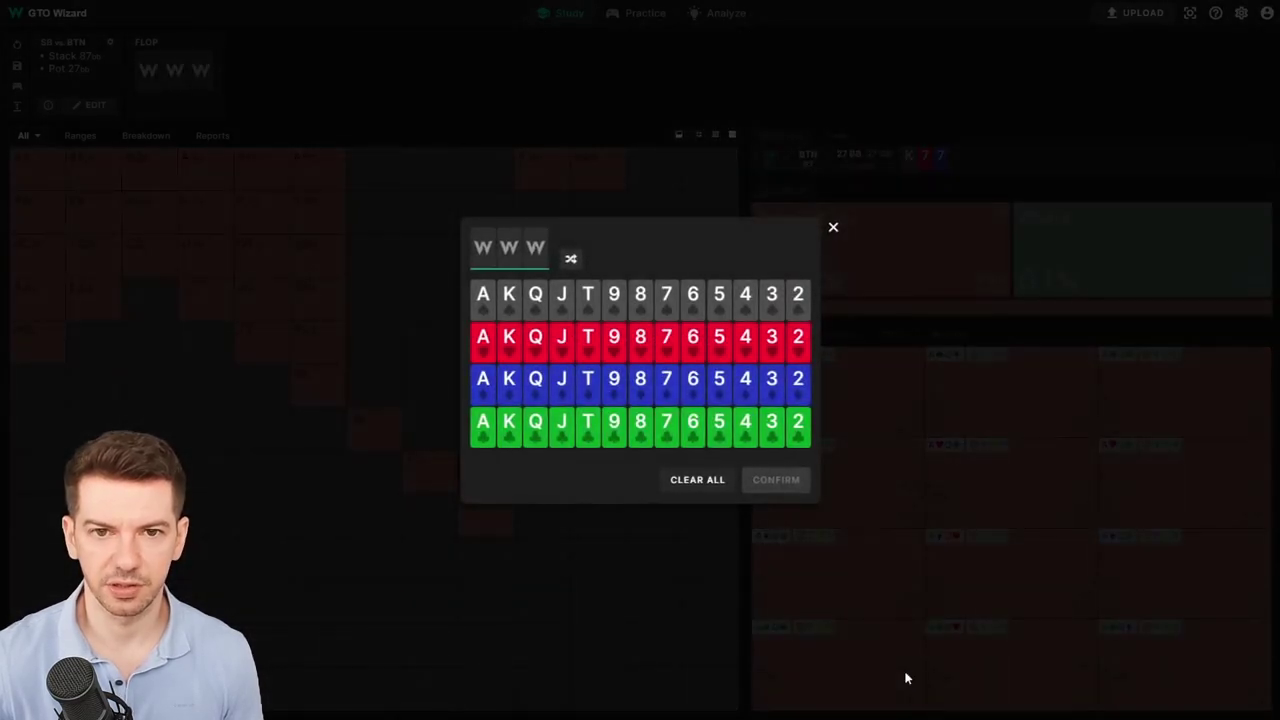
pyautogui.click(570, 259)
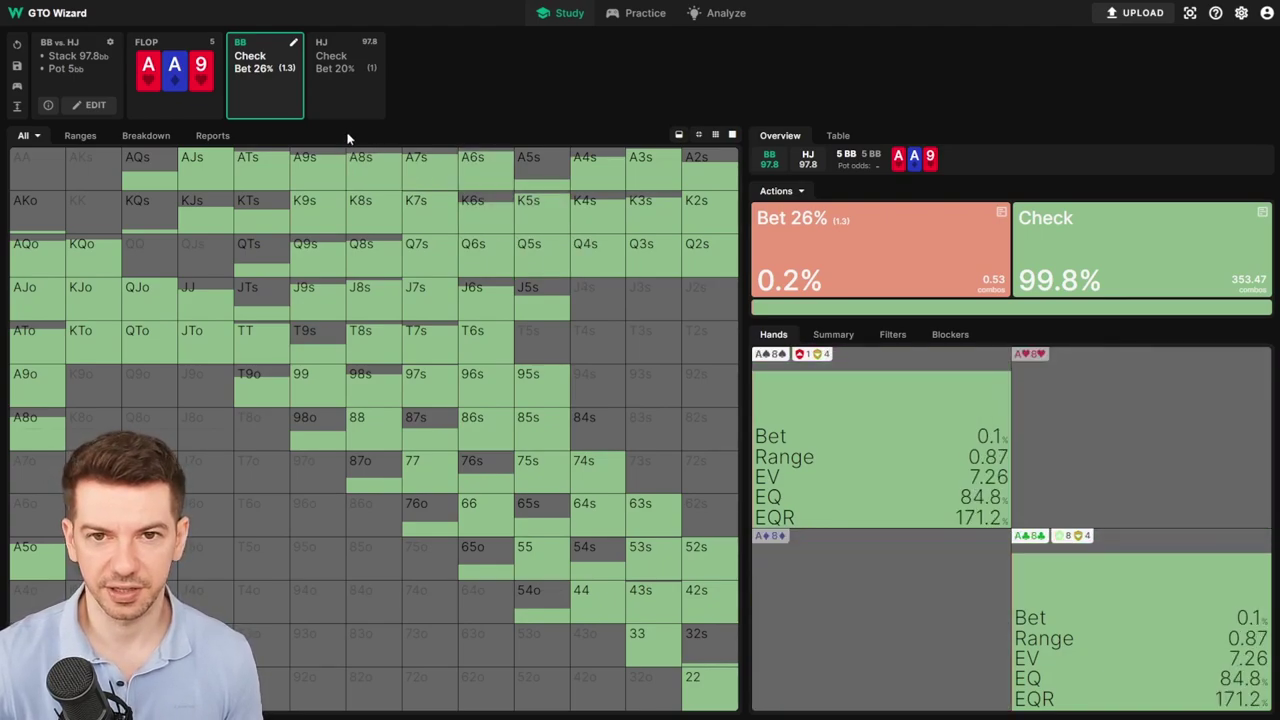
pyautogui.click(262, 82)
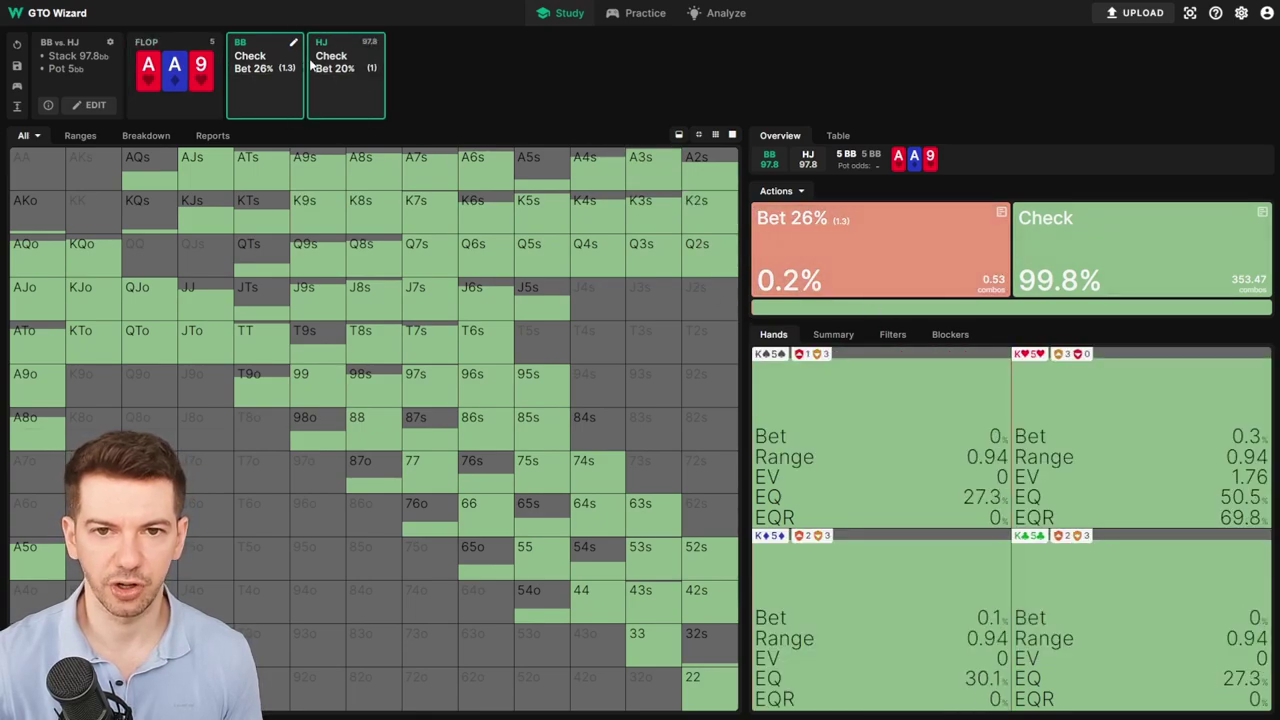
pyautogui.click(370, 106)
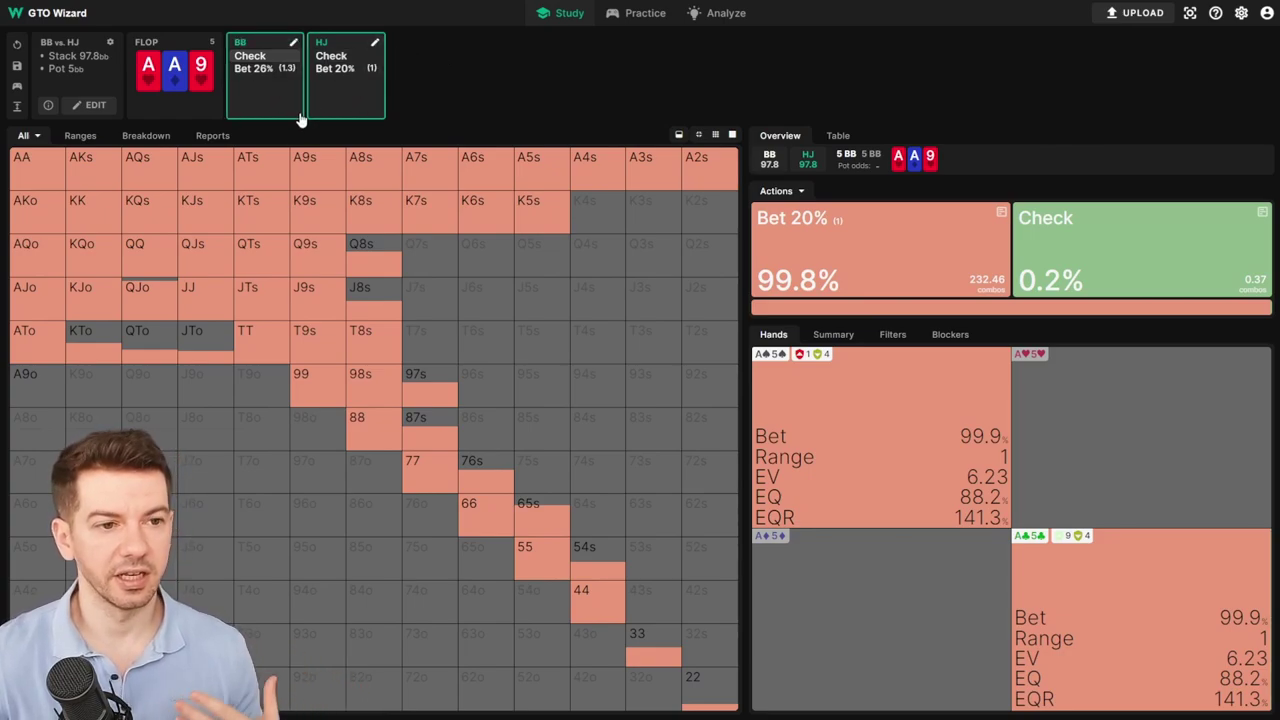
# Set HJ's flop bet size in the solved node to 33%.
pyautogui.click(371, 46)
pyautogui.write('33')
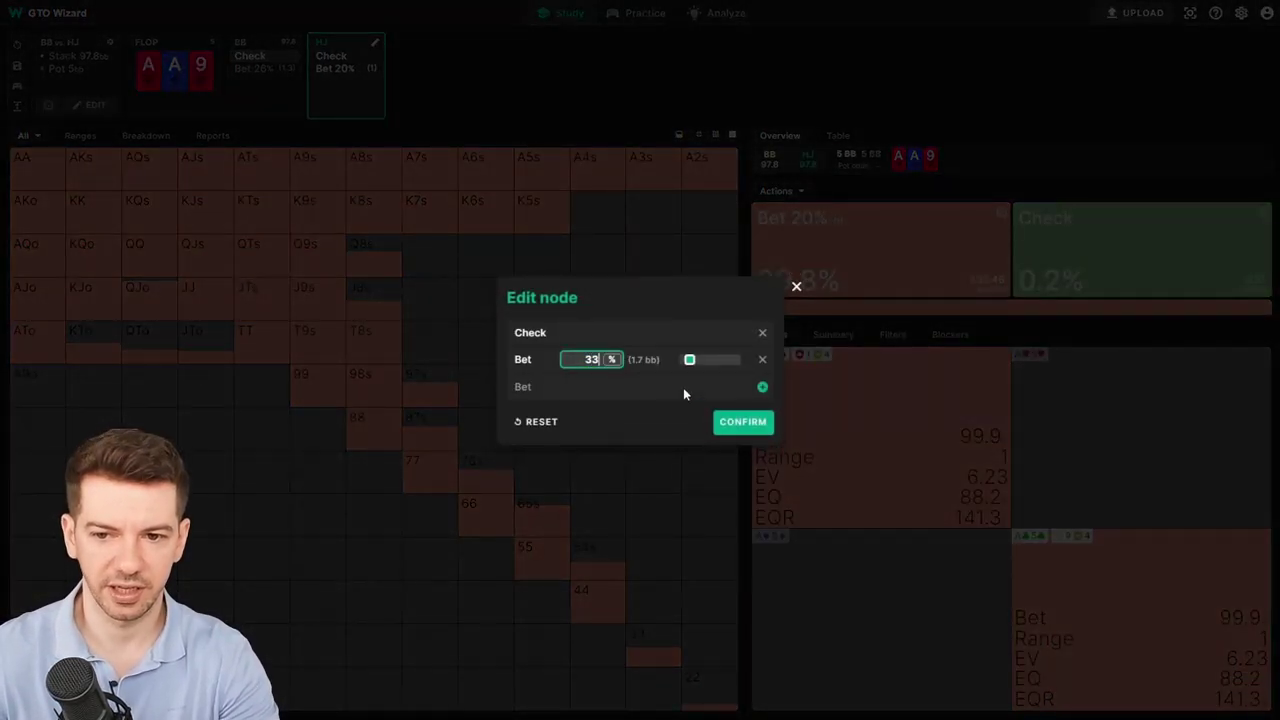
pyautogui.click(740, 421)
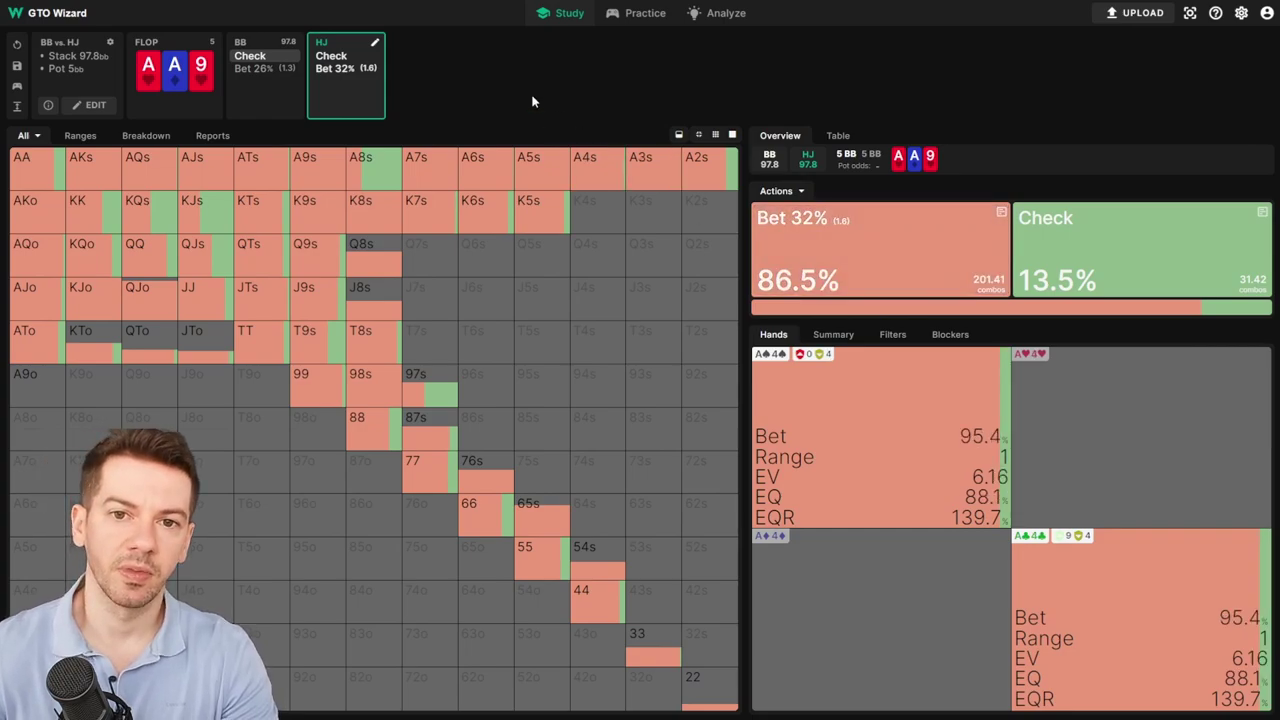
# Remove the check option from HJ's flop node and view BB's flop strategy.
pyautogui.click(376, 43)
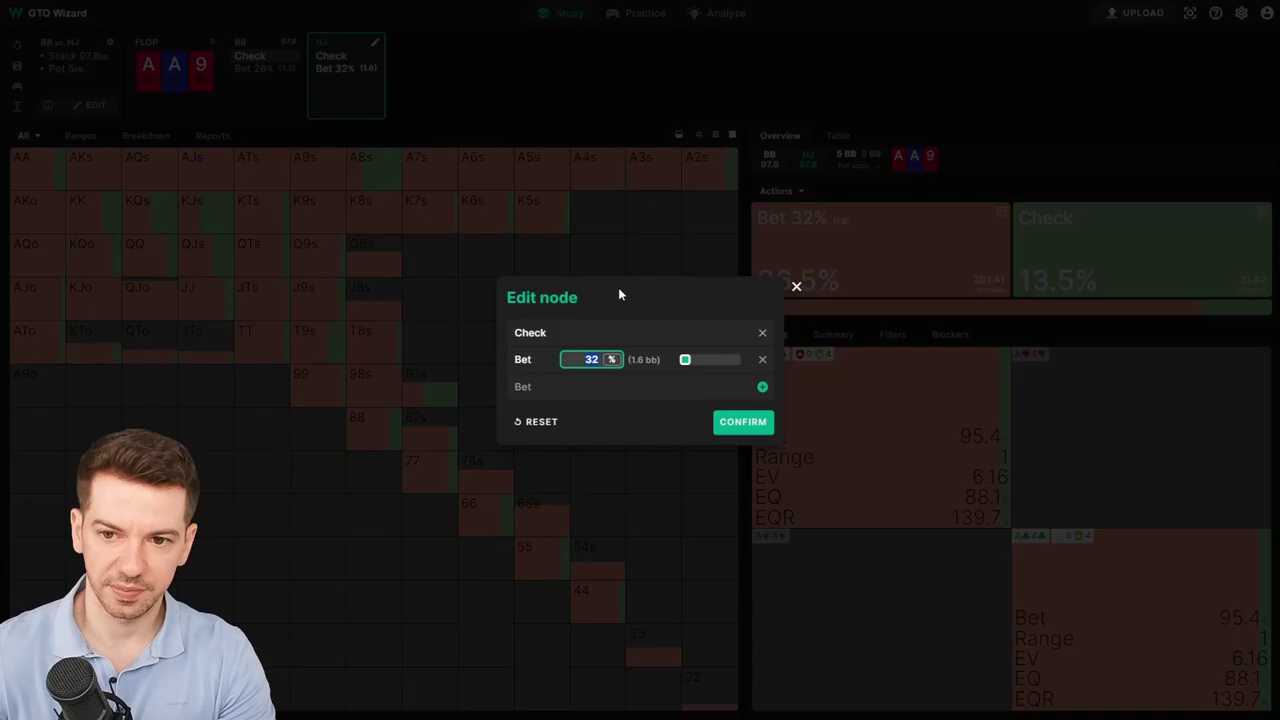
pyautogui.click(796, 287)
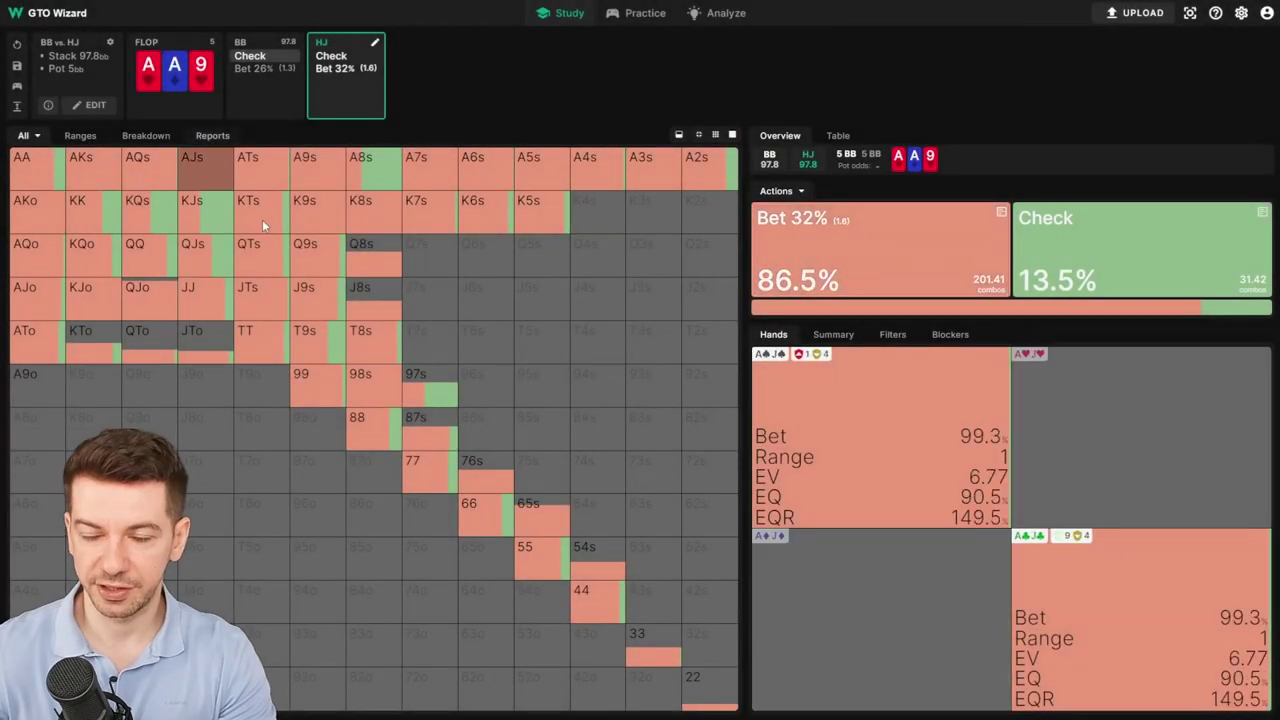
pyautogui.click(377, 45)
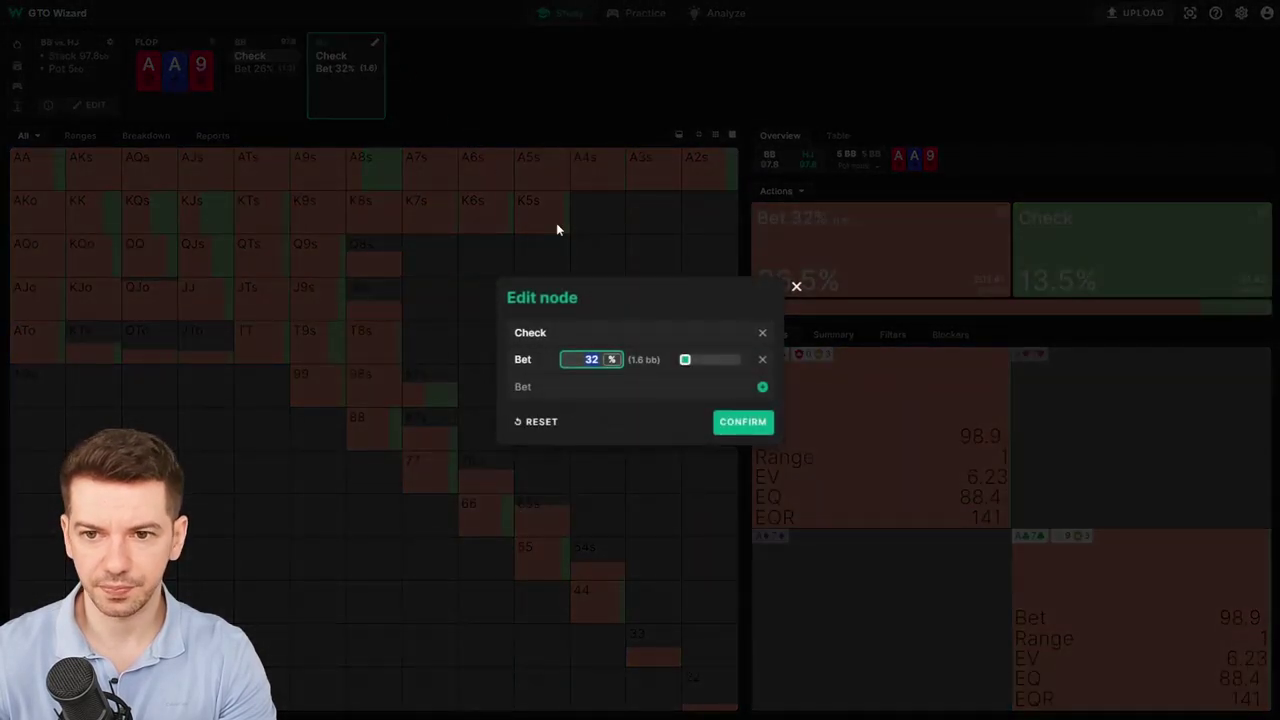
pyautogui.click(764, 334)
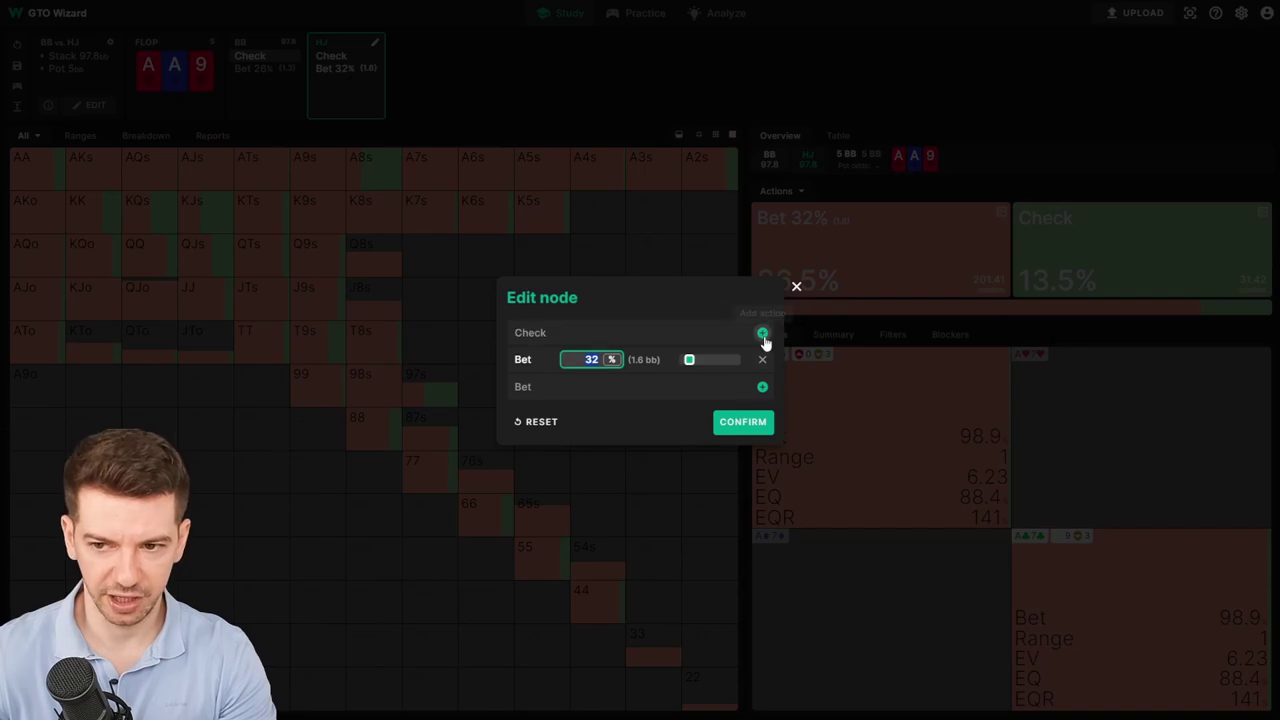
pyautogui.click(742, 422)
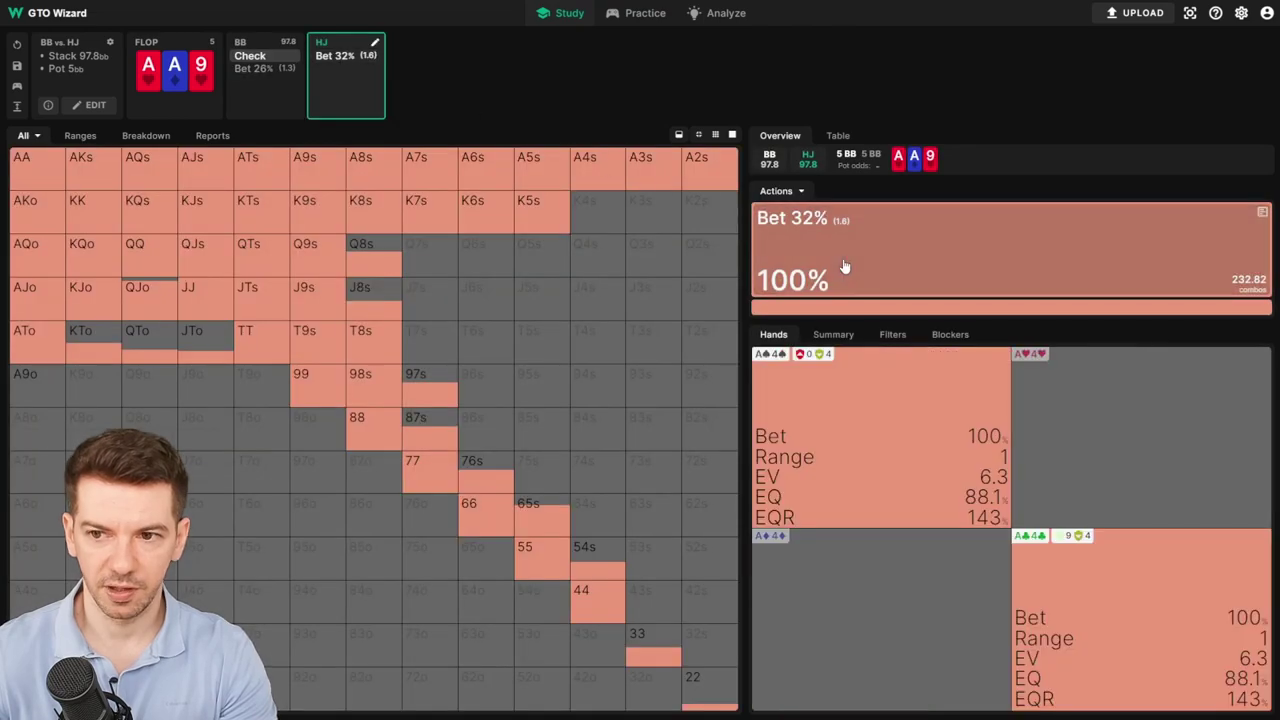
pyautogui.click(262, 84)
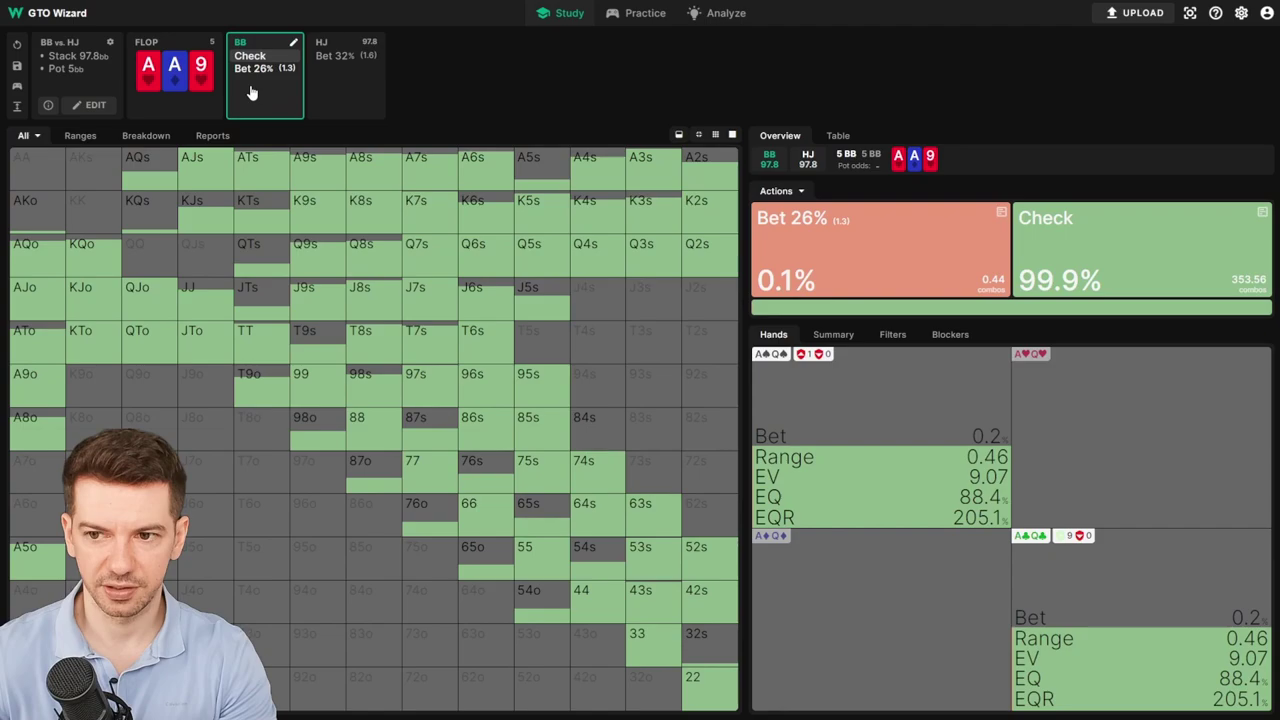
# Set BB's raise size against HJ's flop bet to 50% and re-solve the node.
pyautogui.click(349, 56)
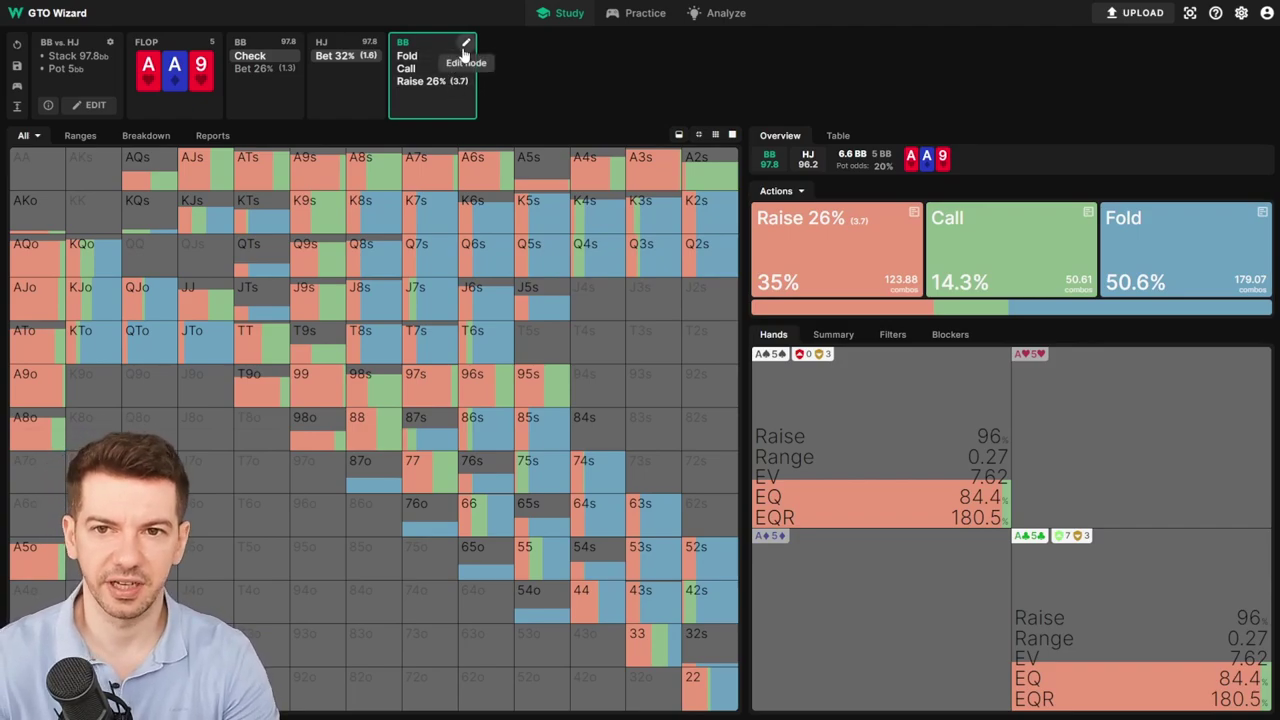
pyautogui.click(466, 42)
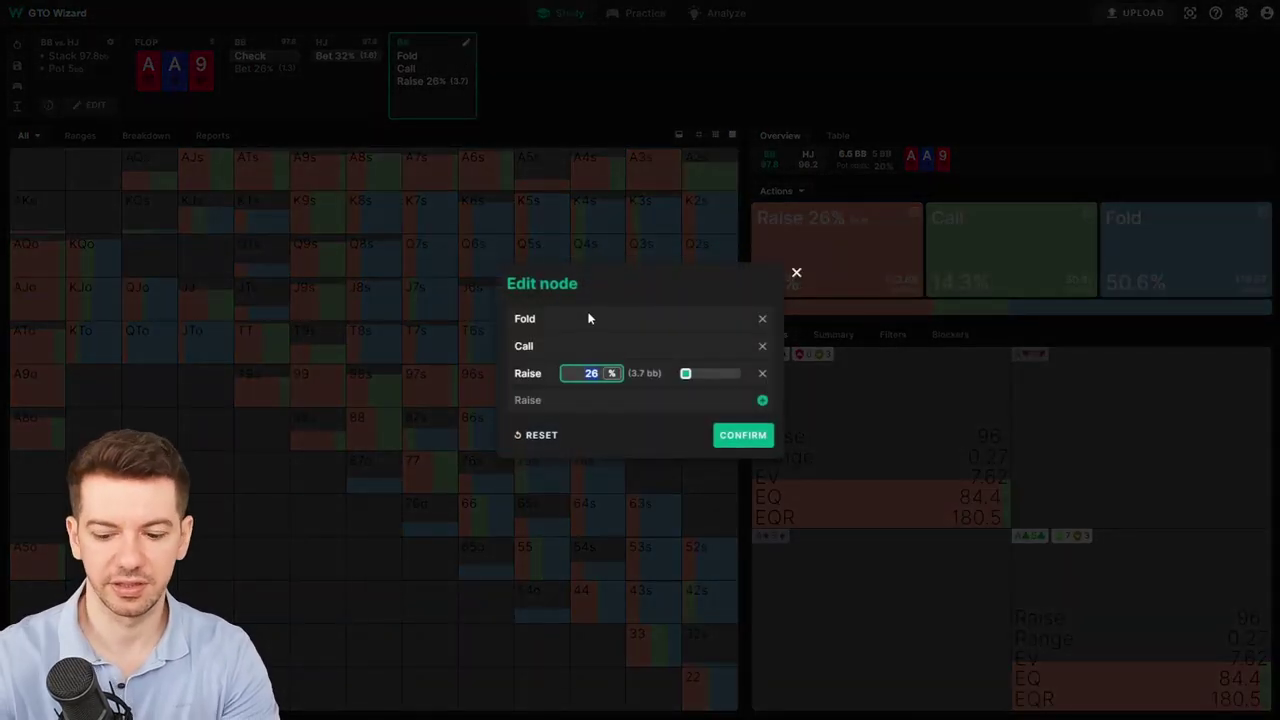
pyautogui.write('50')
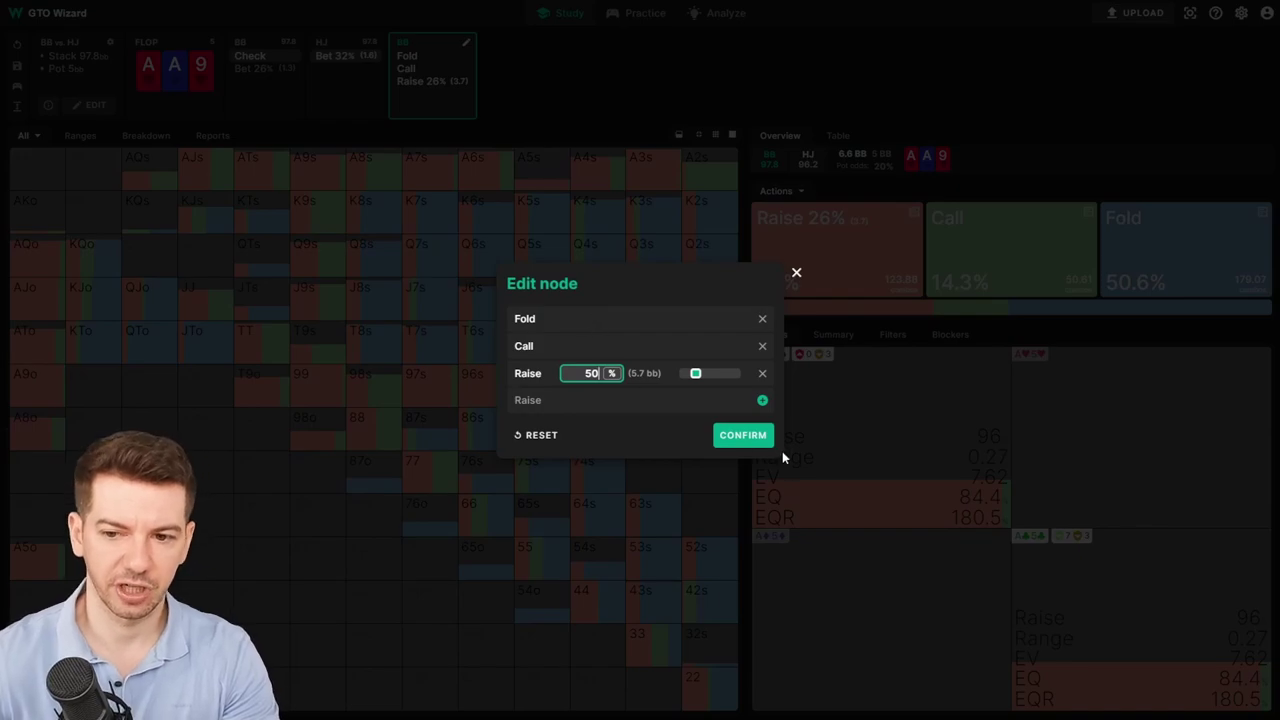
pyautogui.click(740, 435)
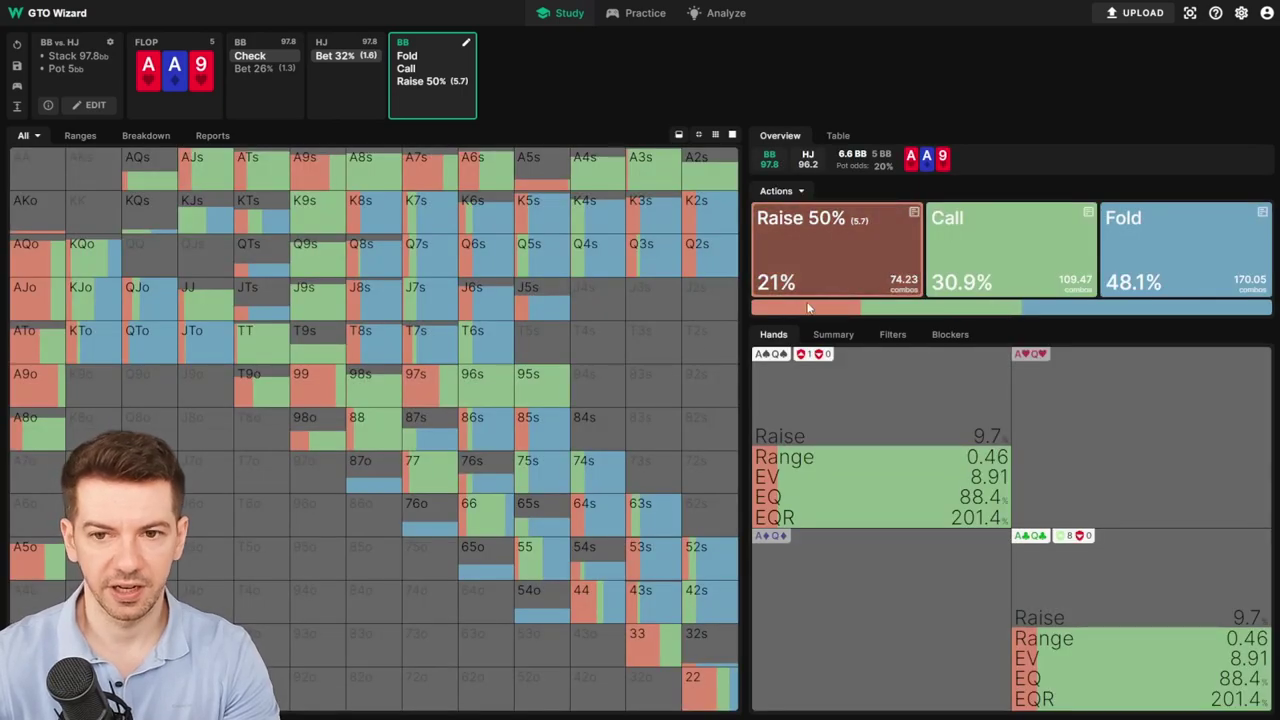
# View HJ's strategy facing BB's 50% flop raise, and return to BB's decision against the bet.
pyautogui.click(845, 262)
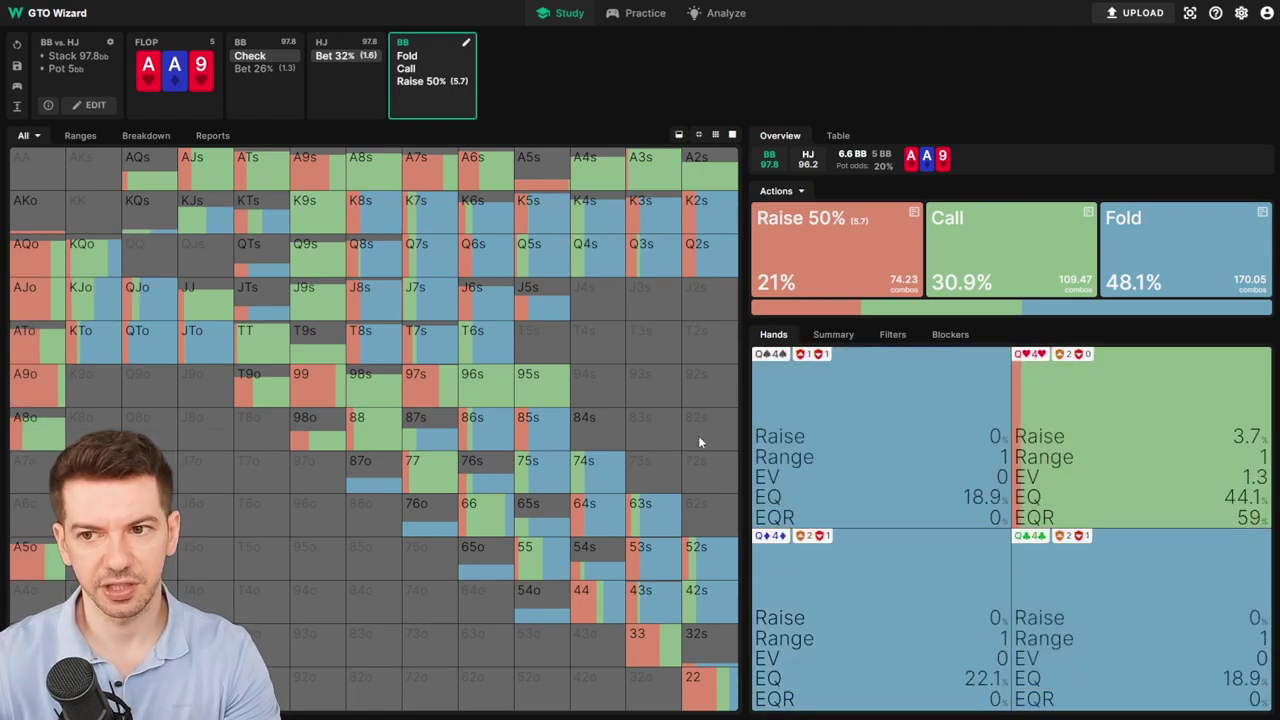
pyautogui.click(418, 82)
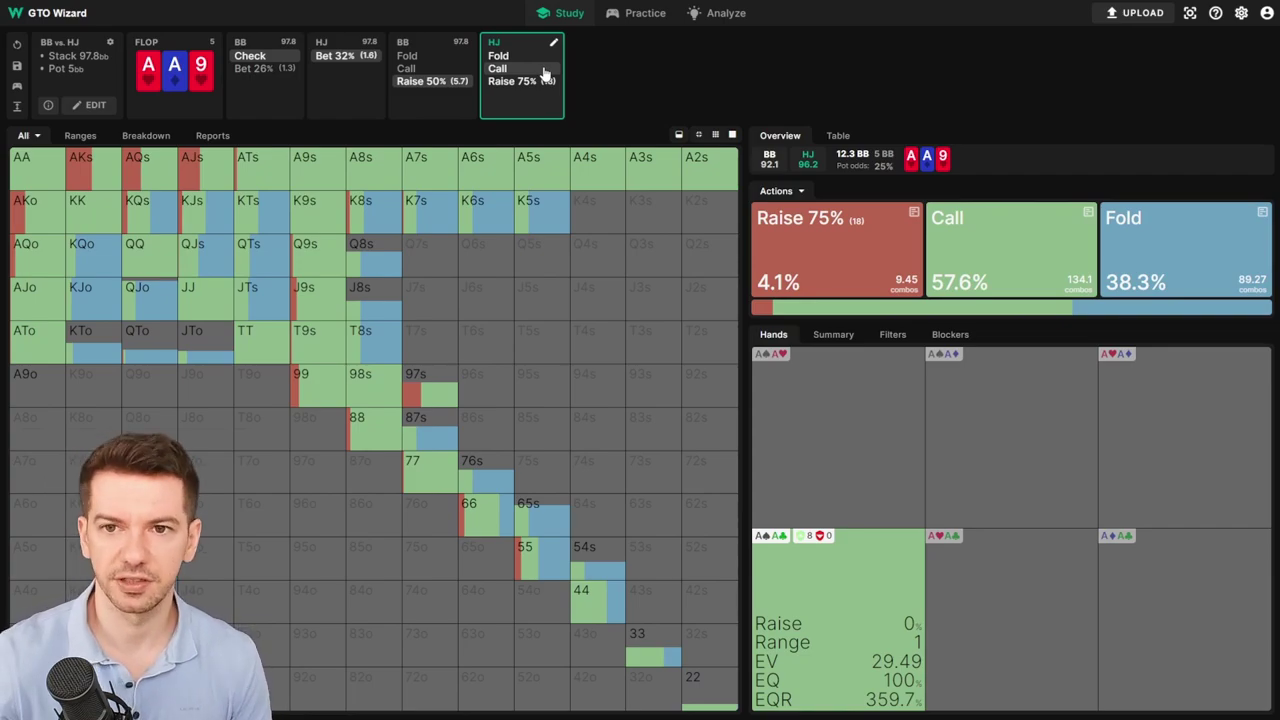
pyautogui.click(450, 116)
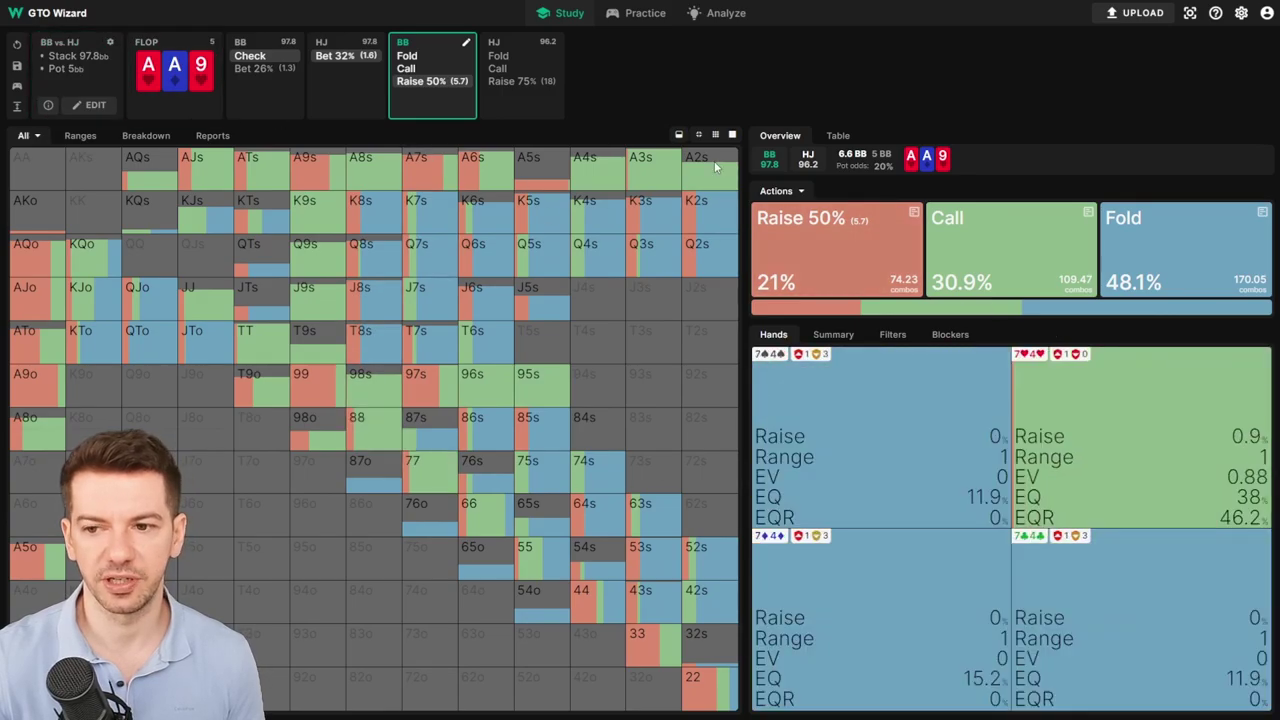
# Filter BB's strategy against the flop bet to trips only, and clear the filter.
pyautogui.click(892, 334)
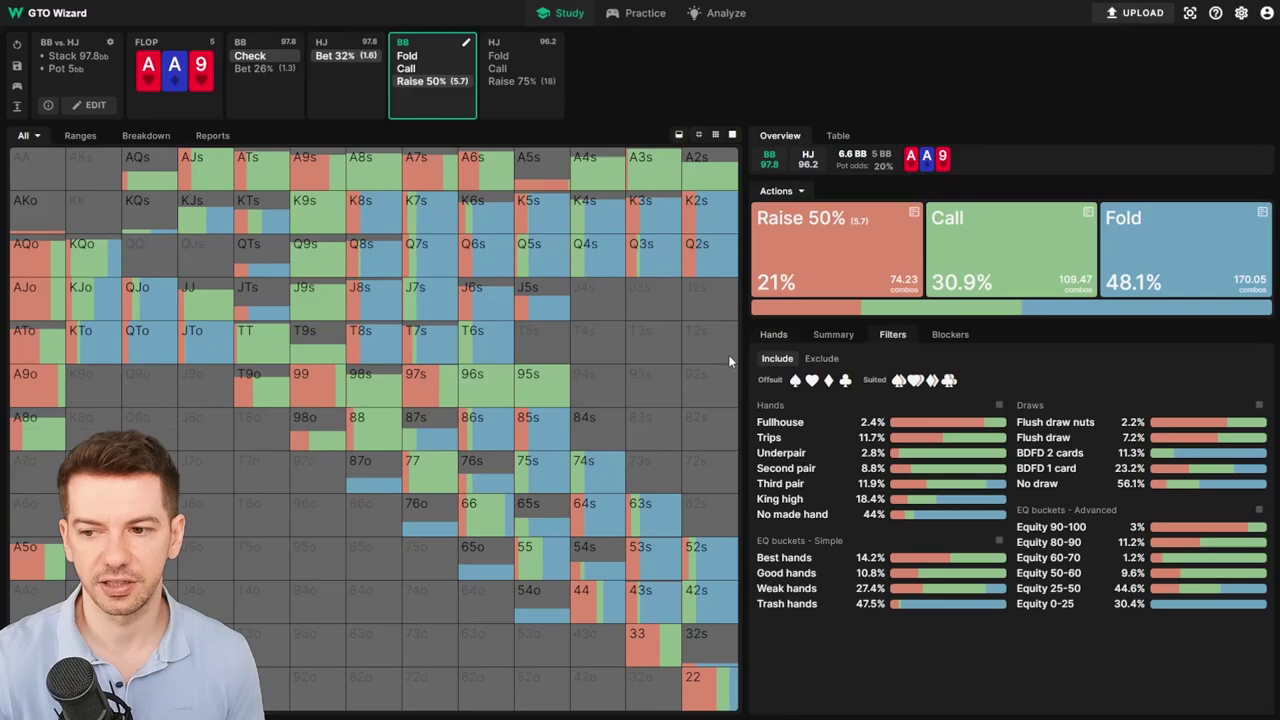
pyautogui.click(905, 438)
pyautogui.click(958, 440)
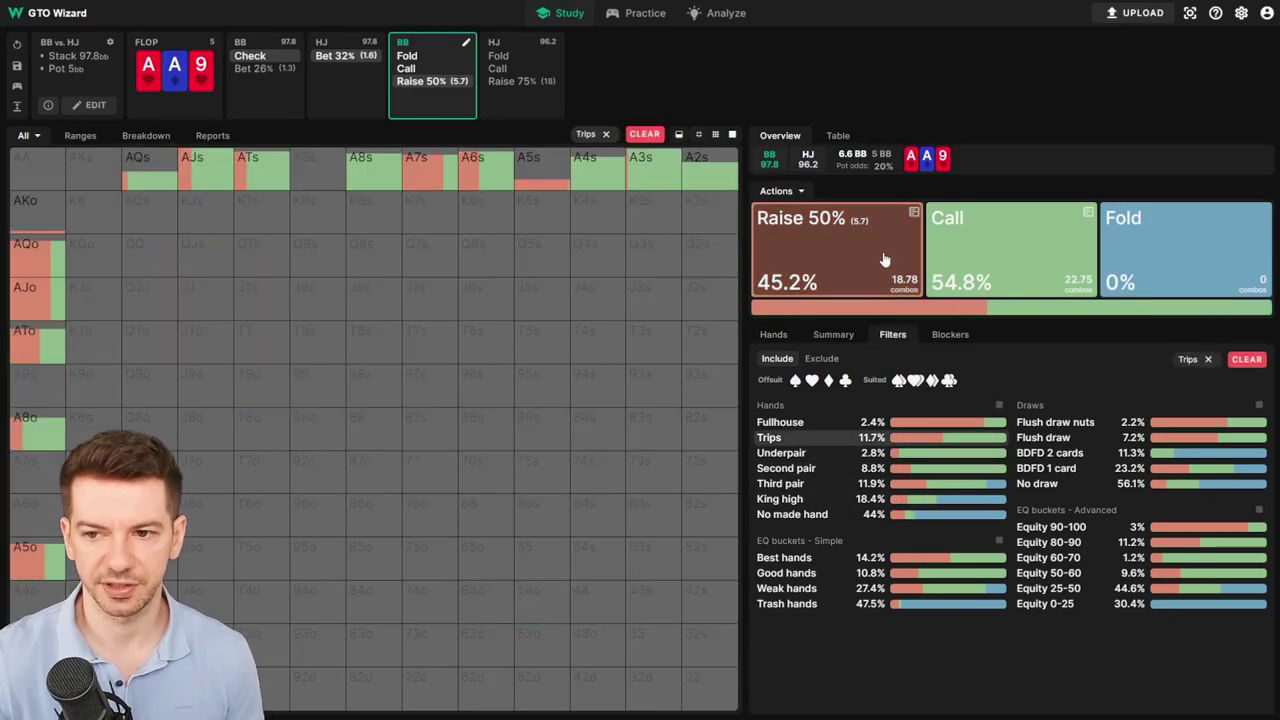
pyautogui.click(943, 440)
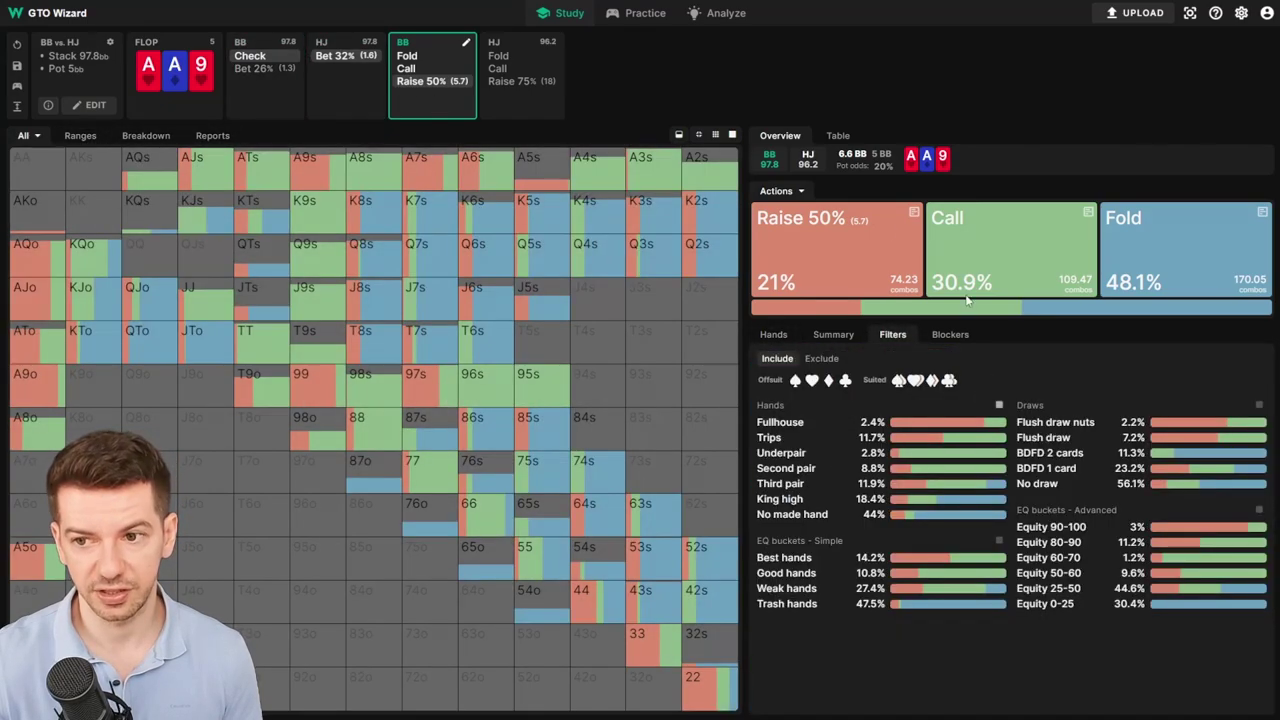
# Compare the BB and HJ ranges at this node, and return to the full strategy grid.
pyautogui.moveTo(632, 188)
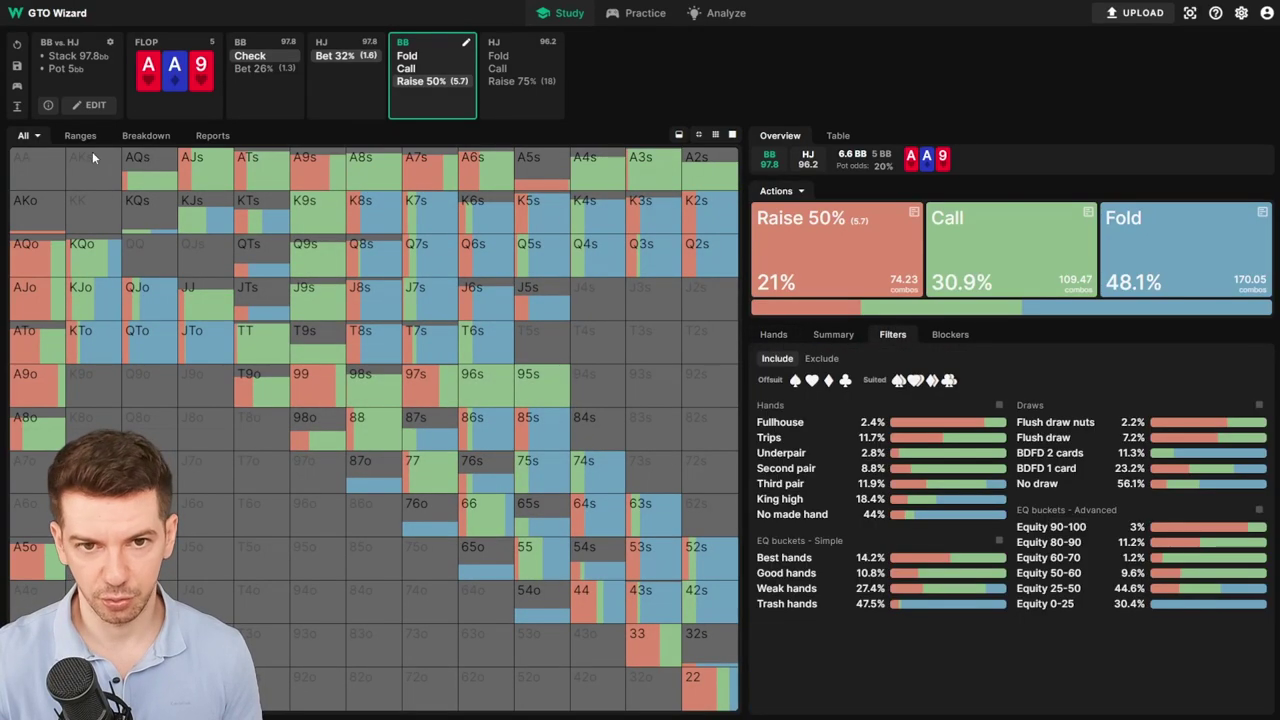
pyautogui.click(90, 140)
pyautogui.click(145, 137)
pyautogui.click(84, 141)
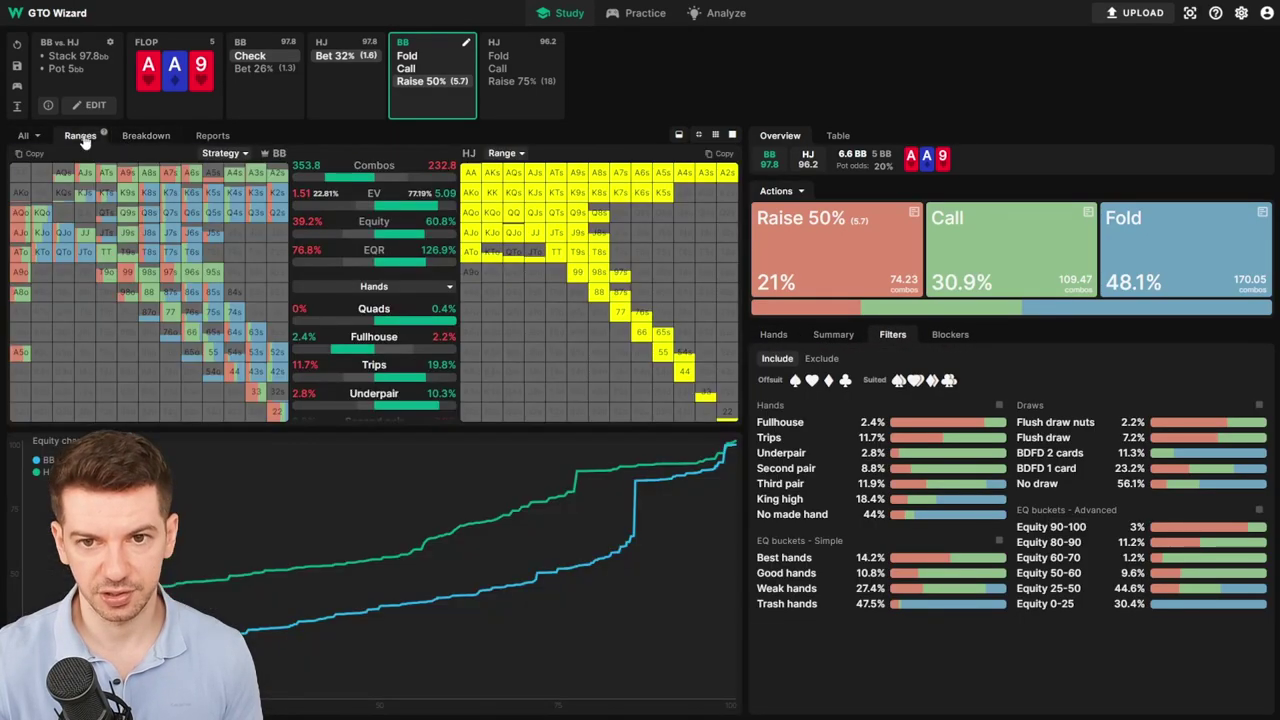
pyautogui.click(85, 141)
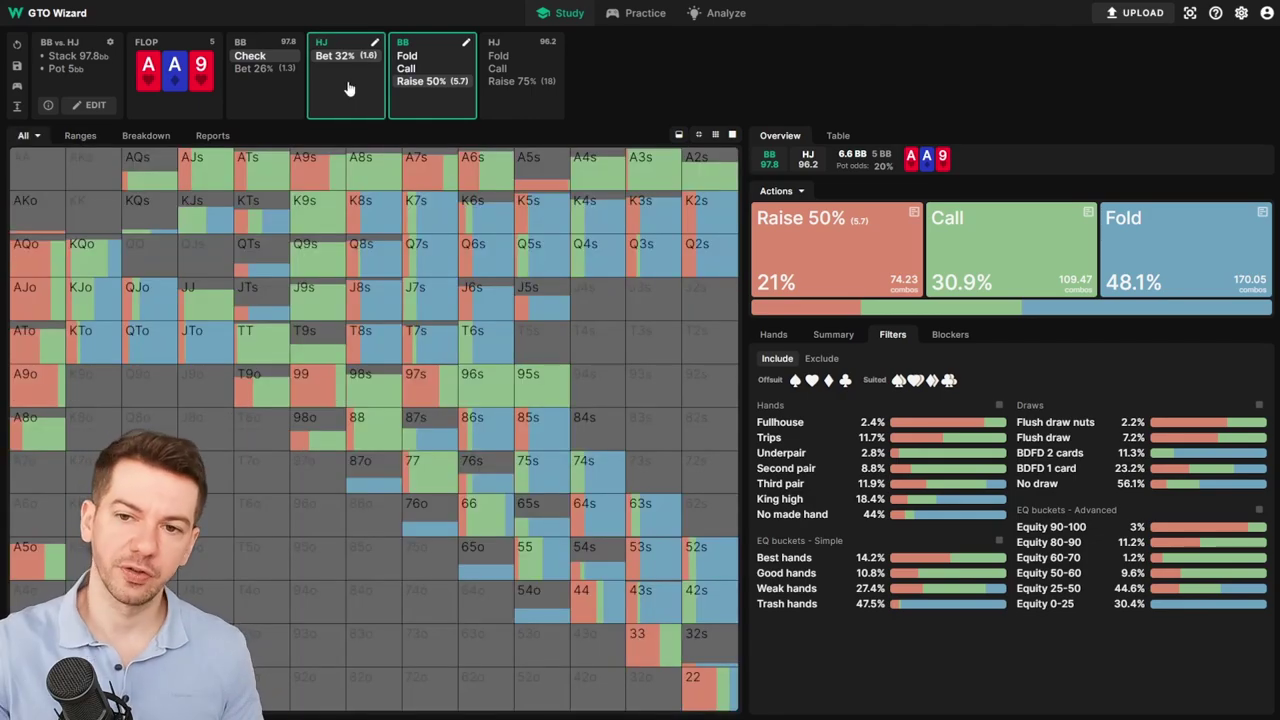
# Follow the line where BB raises 50% and HJ calls, and choose the 5 of clubs as the turn card.
pyautogui.click(435, 75)
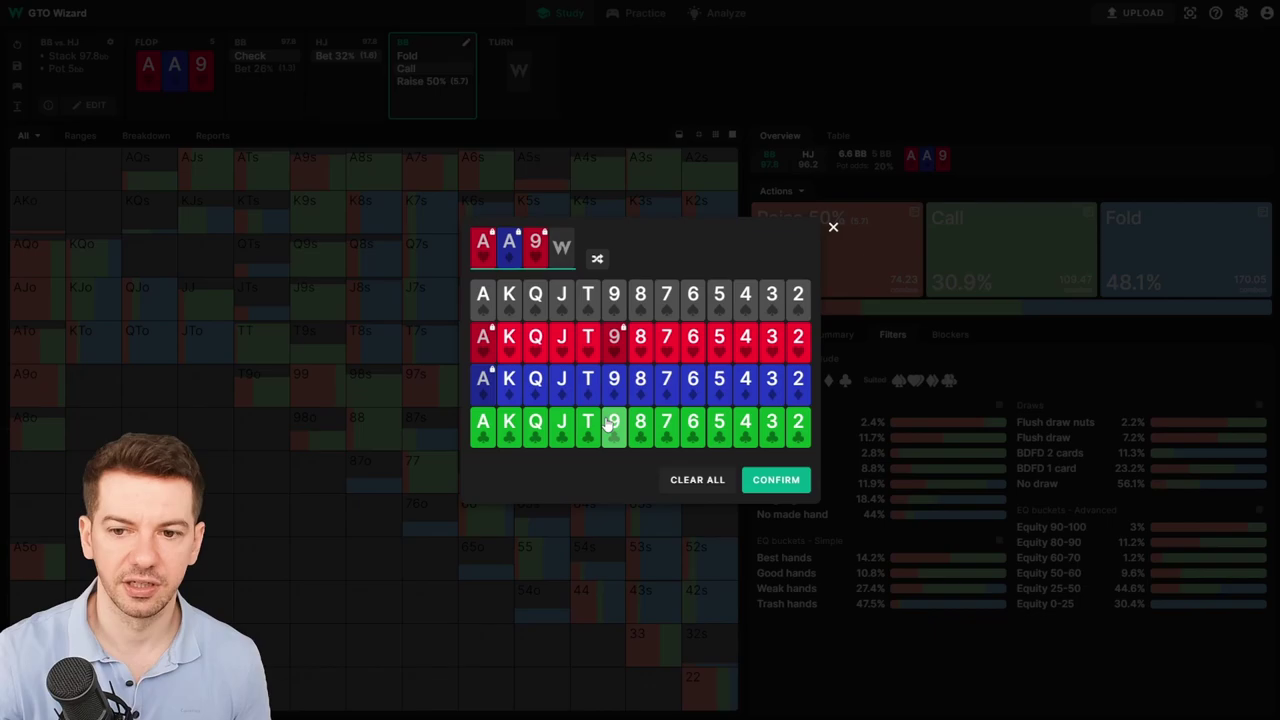
pyautogui.click(833, 229)
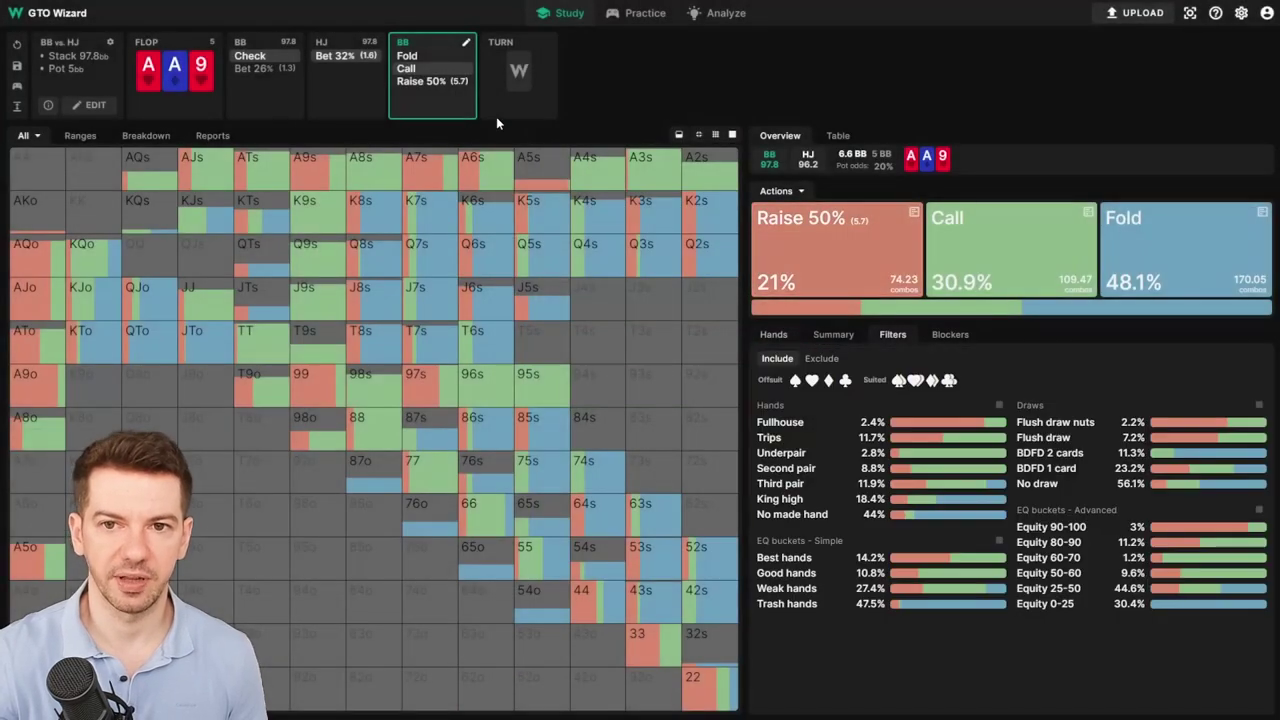
pyautogui.click(425, 81)
pyautogui.click(540, 68)
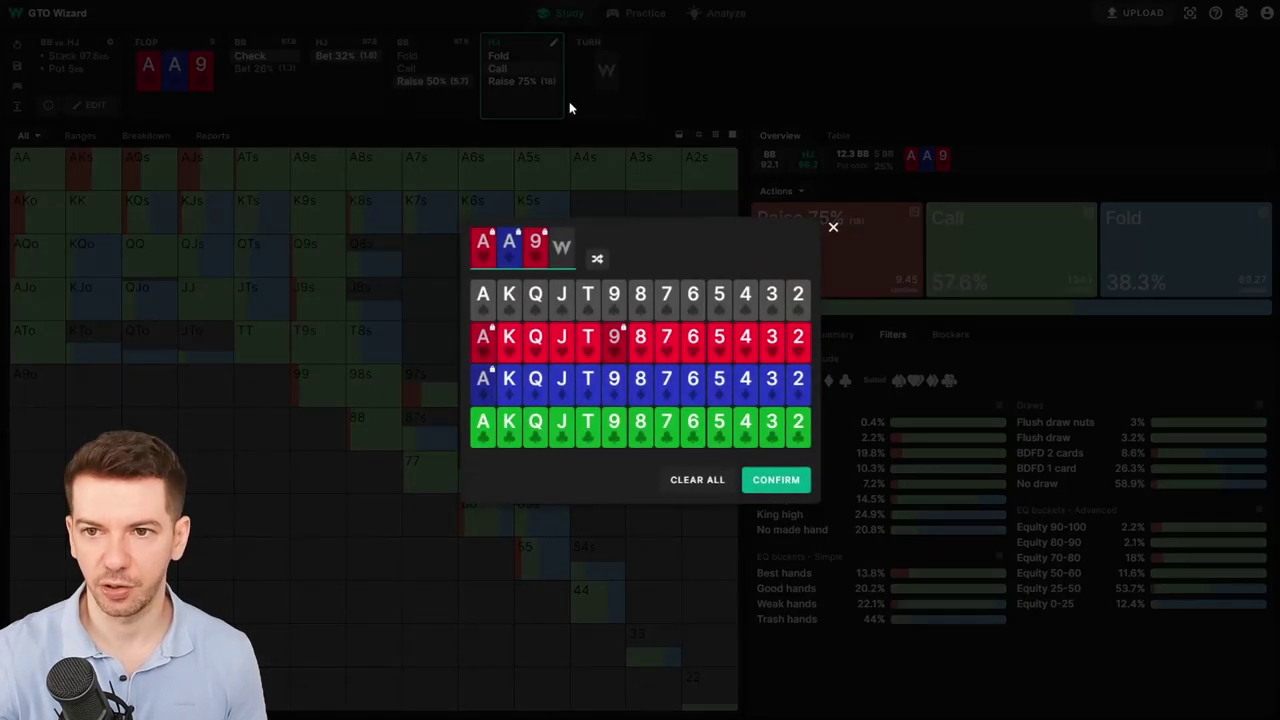
pyautogui.click(719, 427)
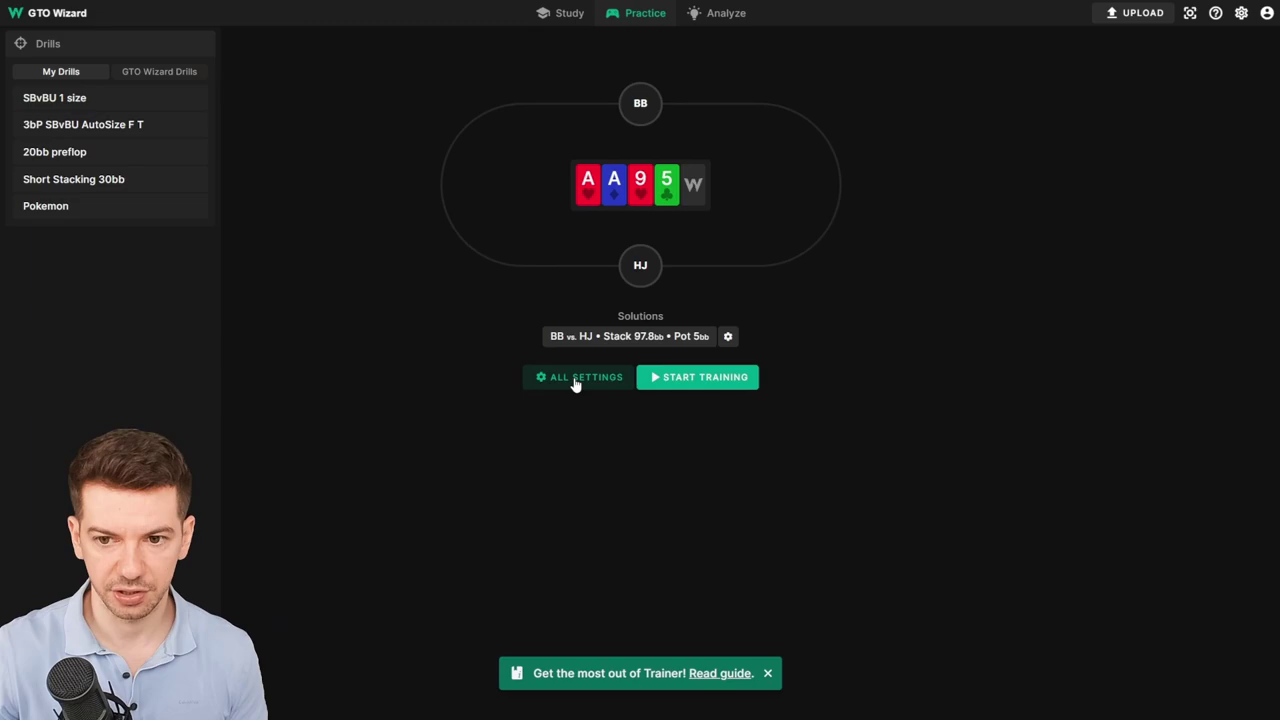
# Open the full settings for a new practice drill and set the relative hero position to OOP.
pyautogui.click(576, 380)
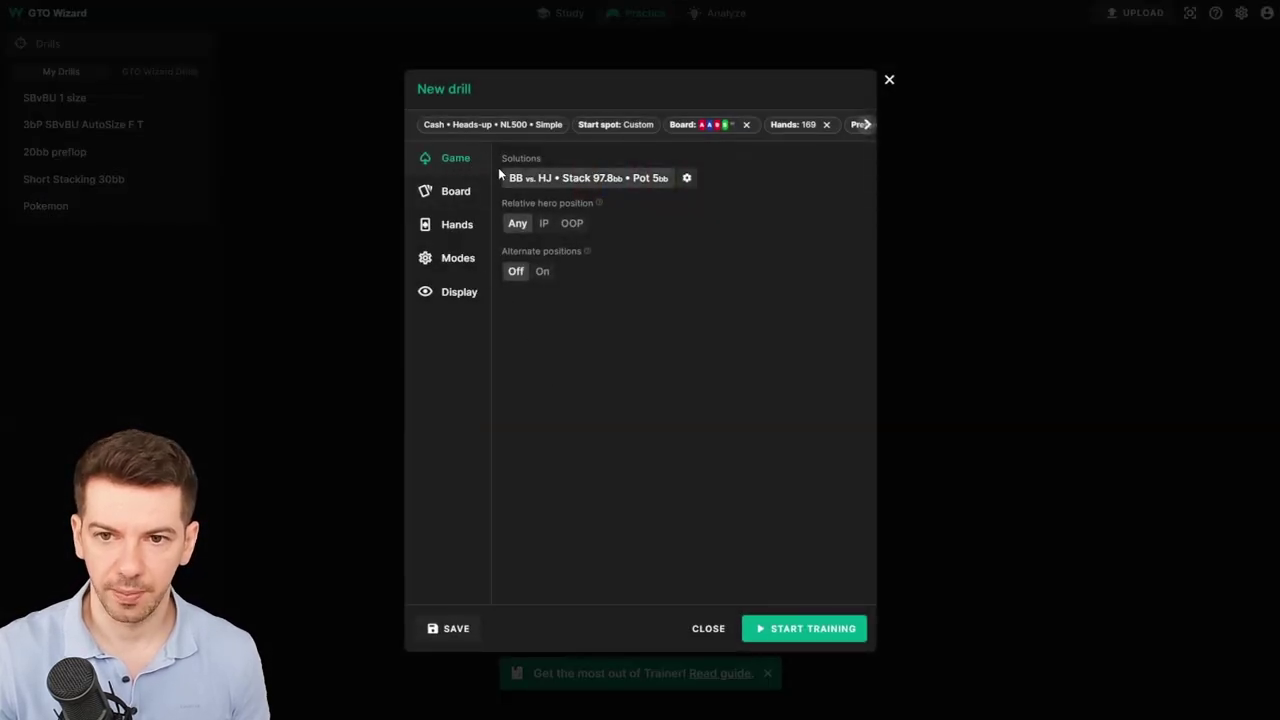
pyautogui.doubleClick(457, 162)
pyautogui.moveTo(457, 163); pyautogui.dragTo(673, 257)
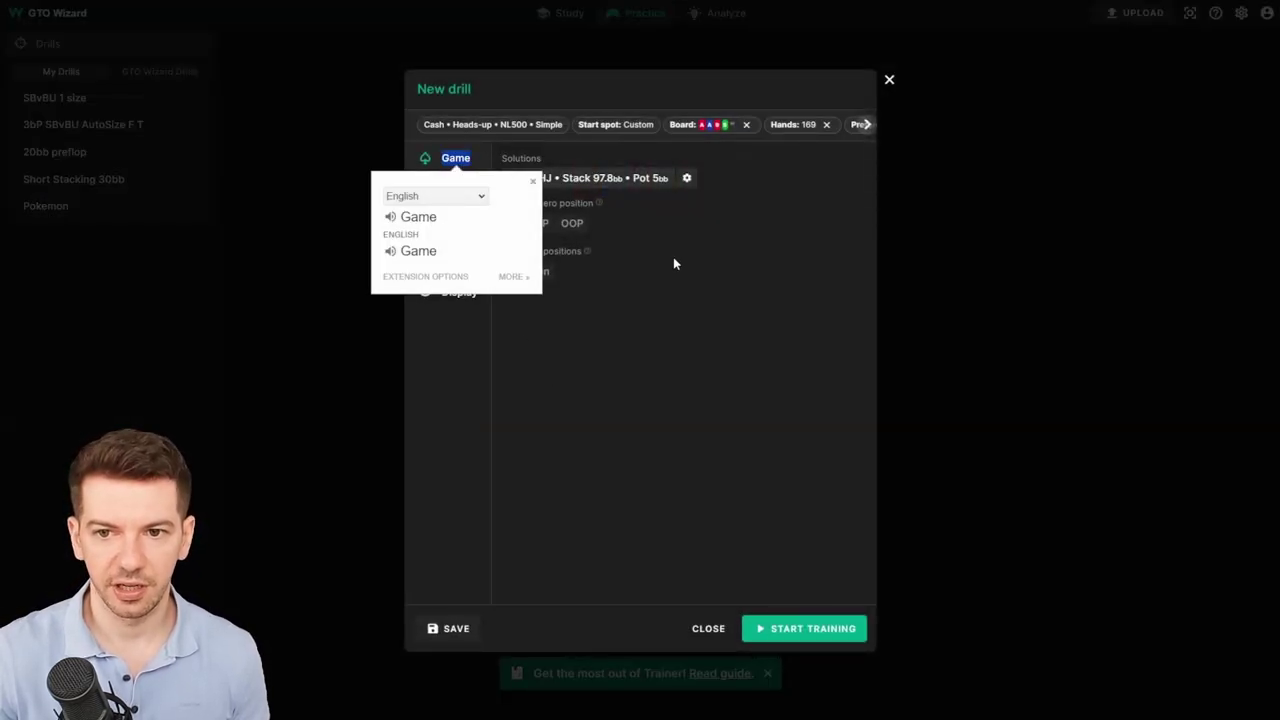
pyautogui.click(575, 223)
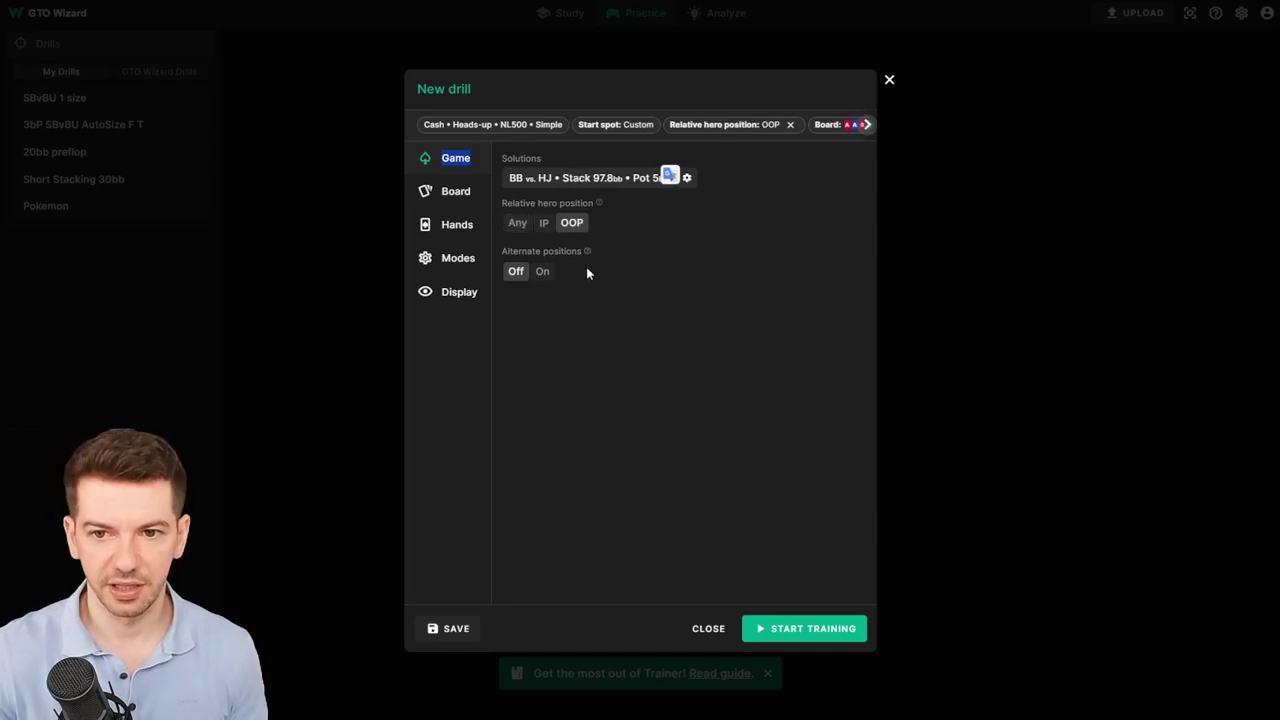
# Clear the drill's specific board and view its hand selection options.
pyautogui.click(456, 195)
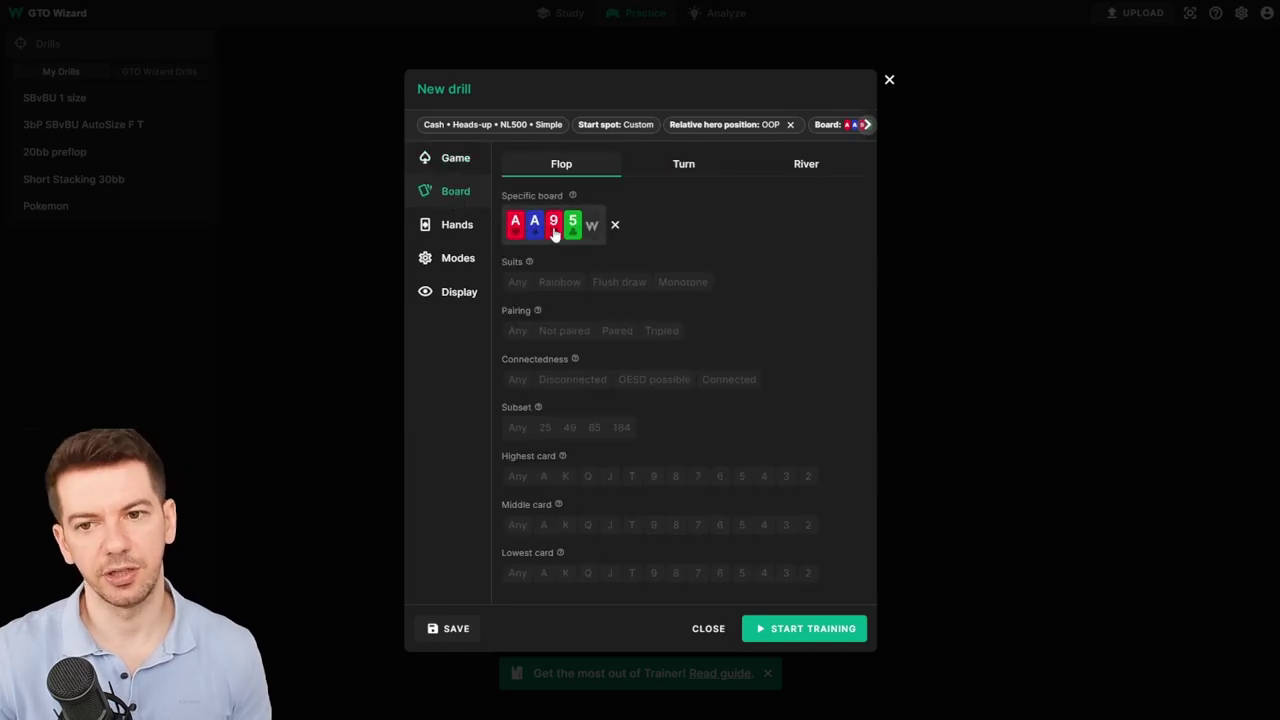
pyautogui.click(615, 228)
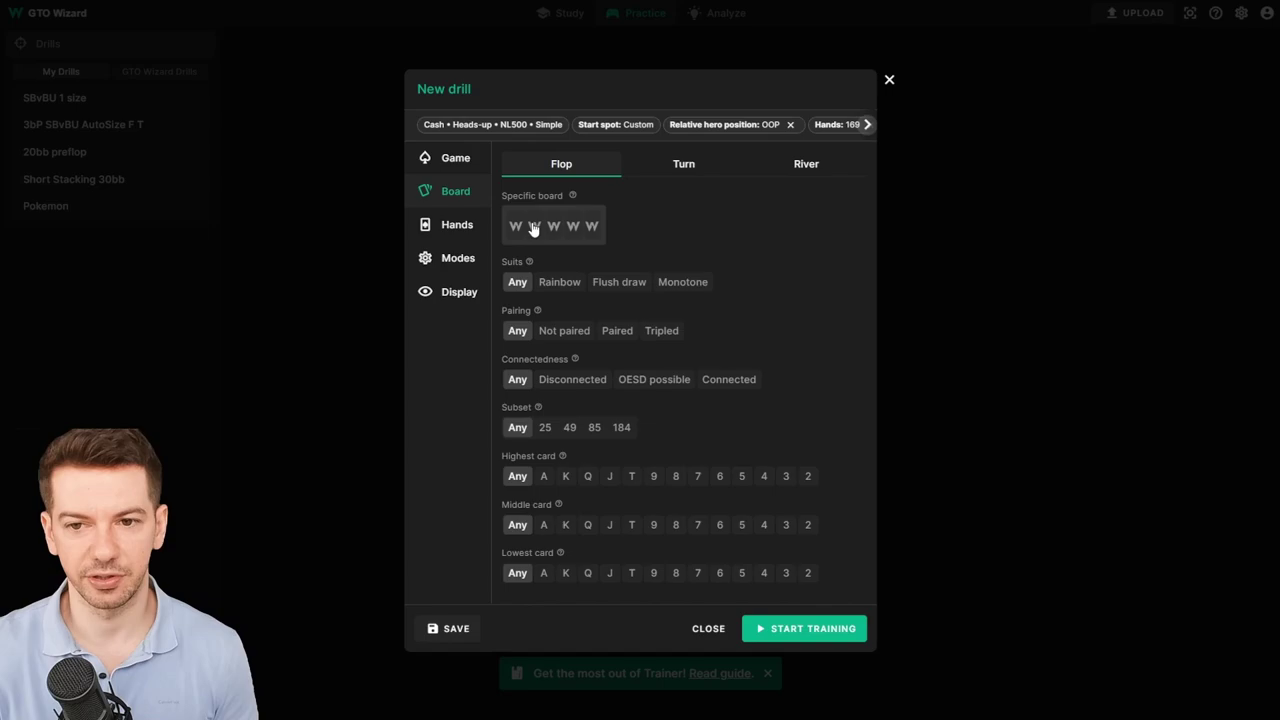
pyautogui.click(466, 227)
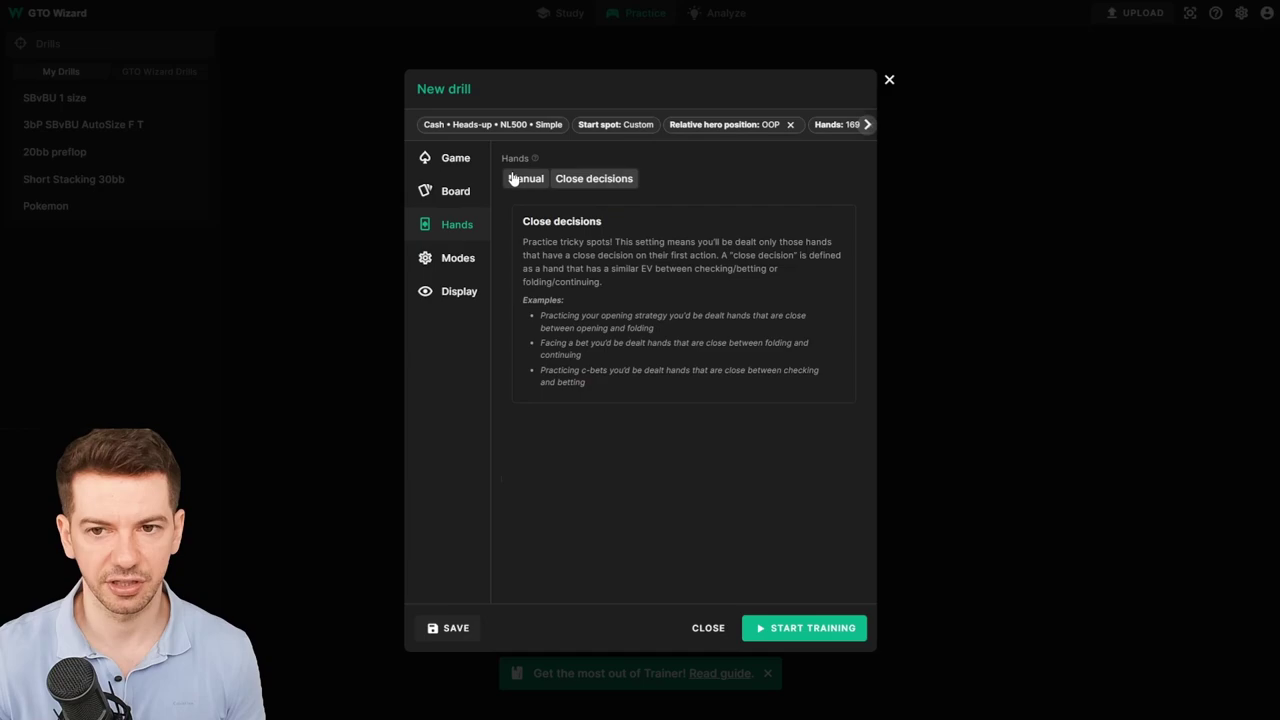
# Review the drill's mode options and set the game to pause after a mistake.
pyautogui.click(462, 259)
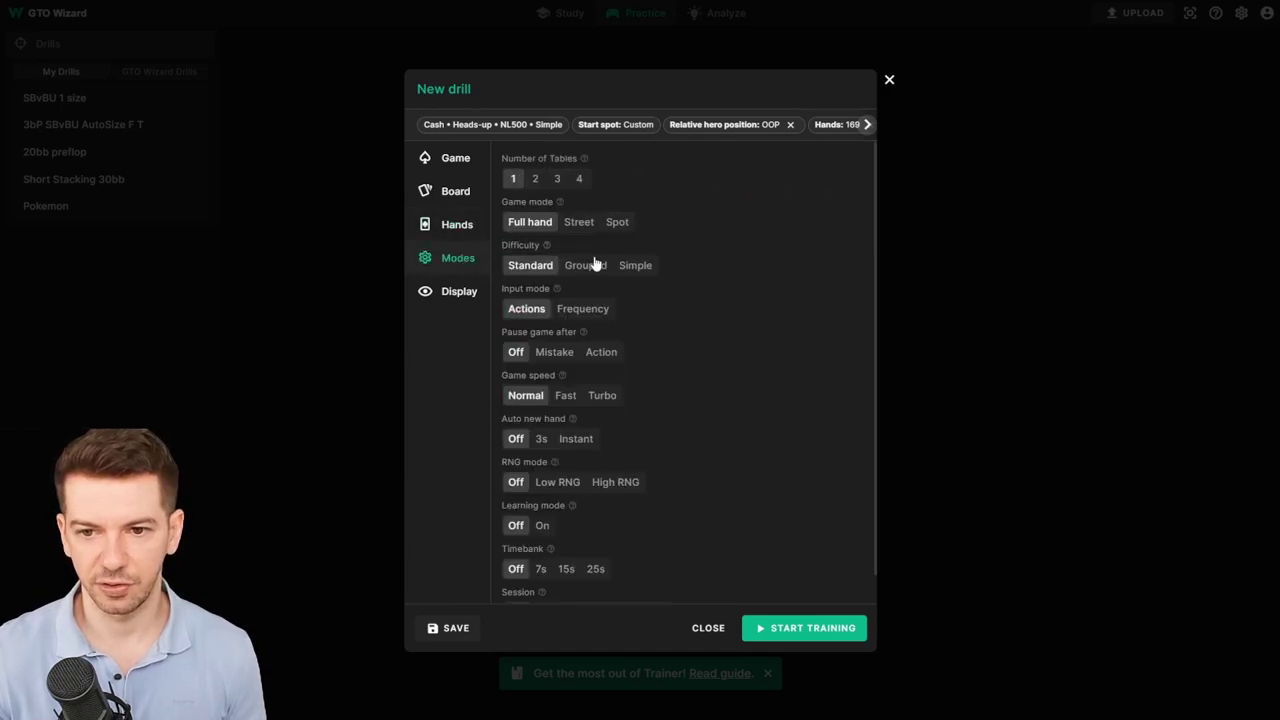
pyautogui.scroll(-1, 709, 212)
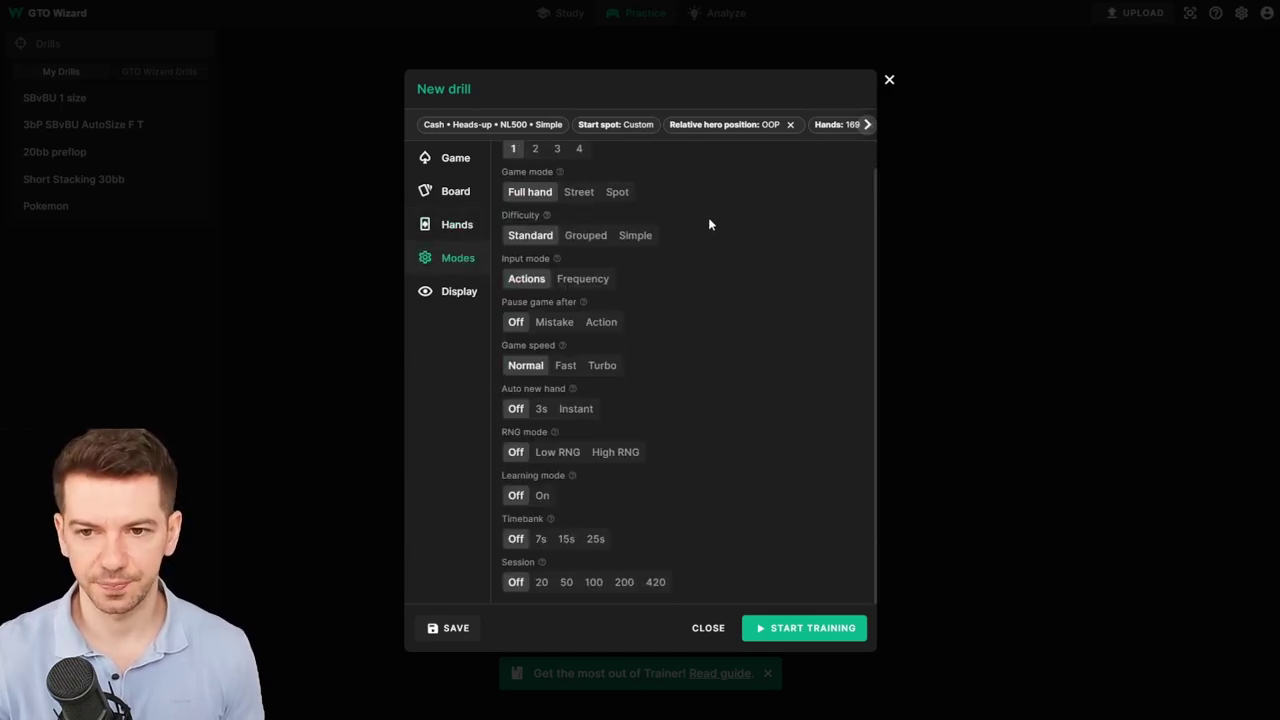
pyautogui.scroll(1, 708, 230)
pyautogui.scroll(-1, 697, 377)
pyautogui.scroll(1, 726, 354)
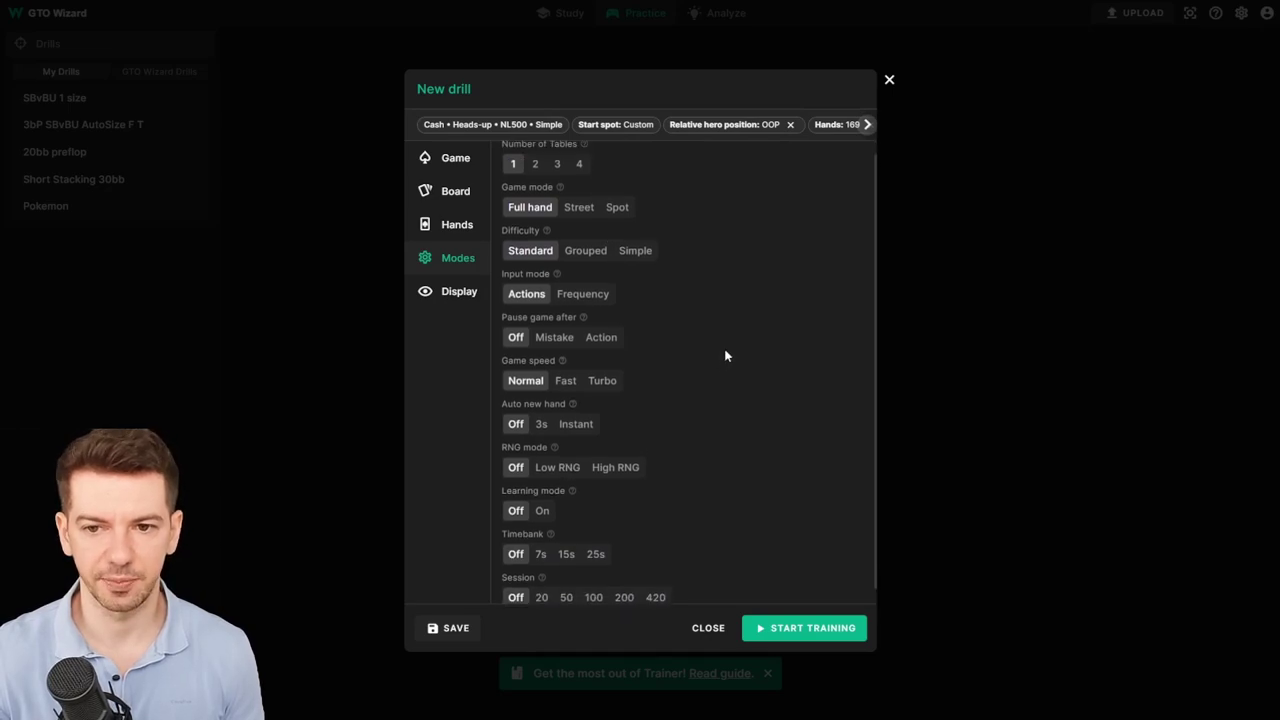
pyautogui.click(555, 356)
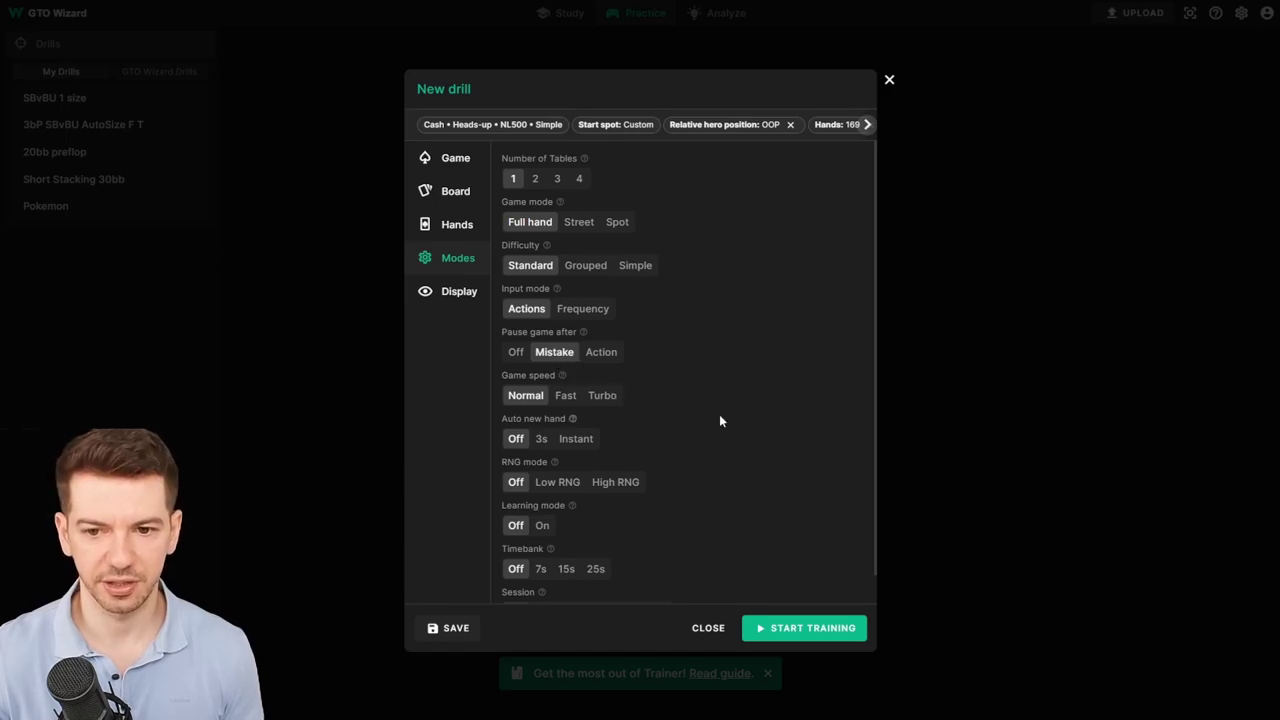
# Set the drill's RNG mode to Low RNG and turn learning mode on.
pyautogui.scroll(-1, 660, 412)
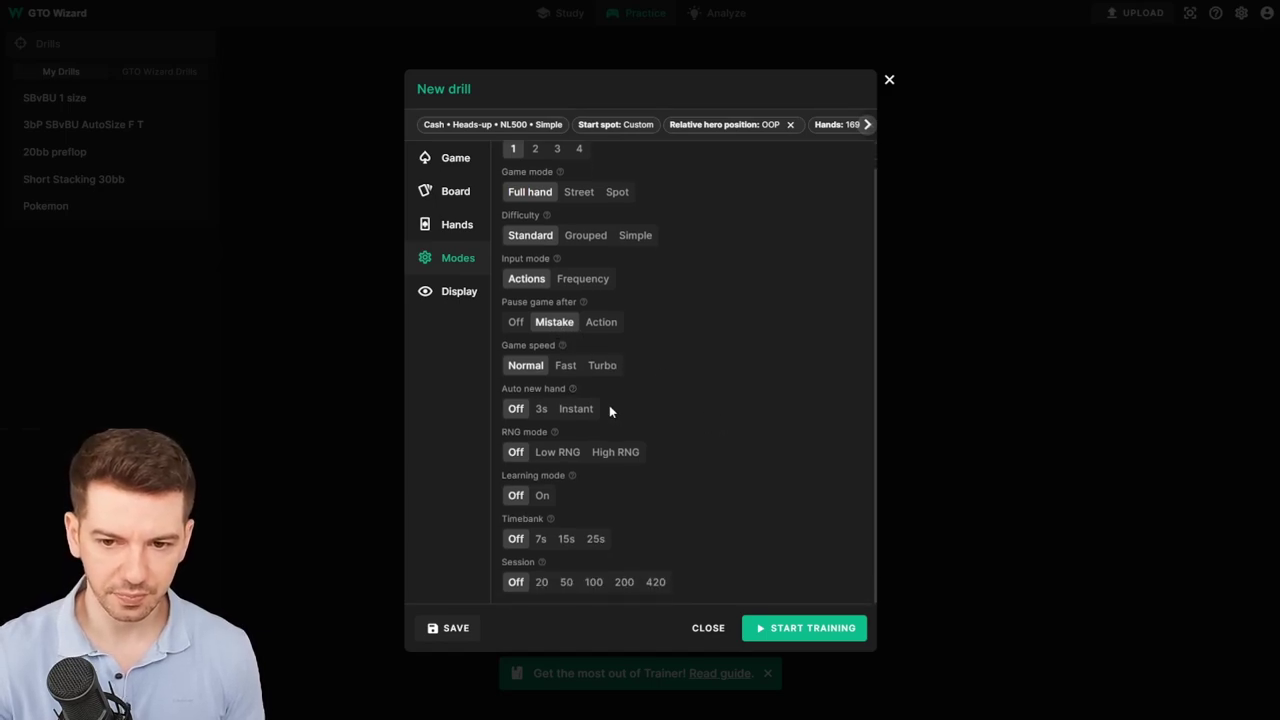
pyautogui.click(555, 455)
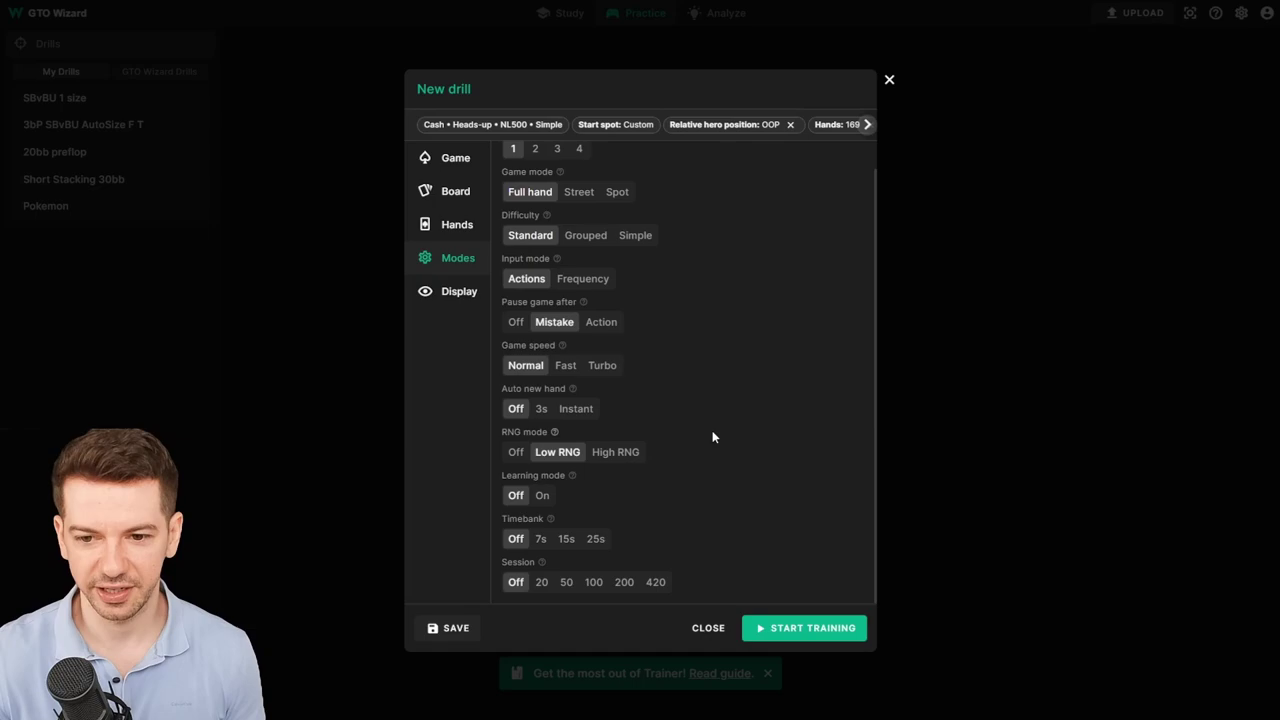
pyautogui.click(541, 497)
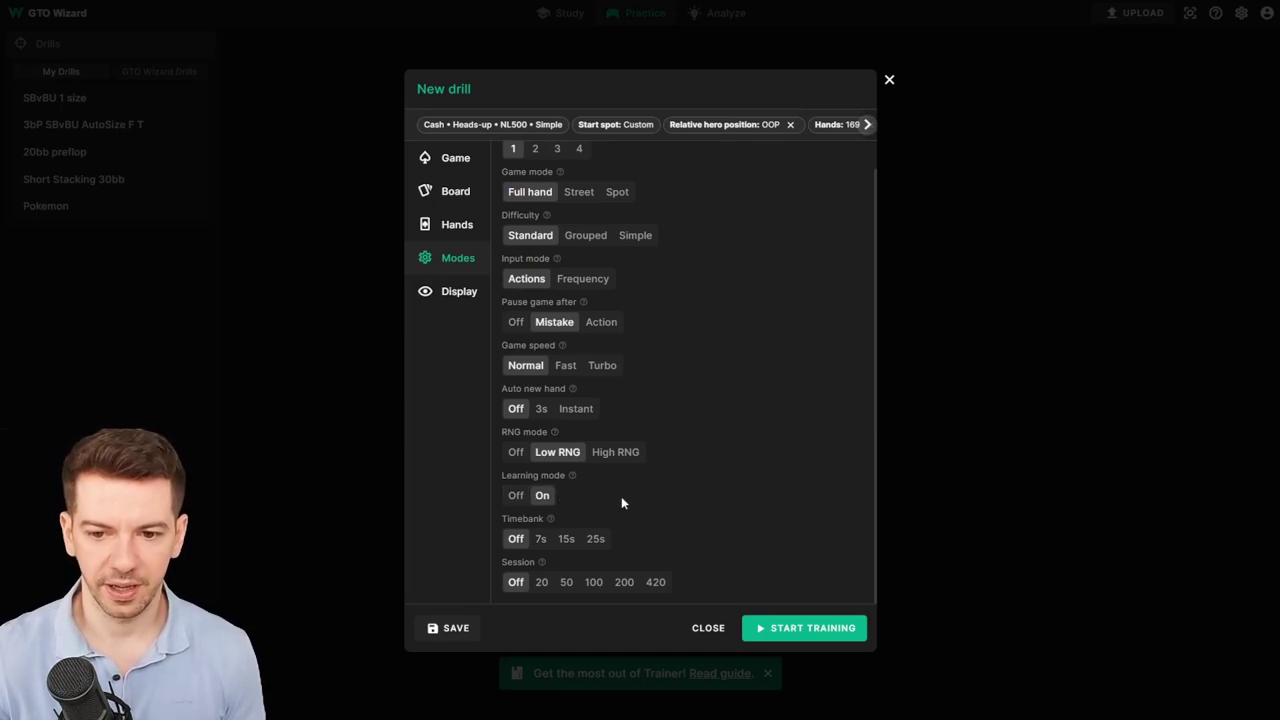
# Set the drill's timebank to 25s and the session length to 20.
pyautogui.click(567, 540)
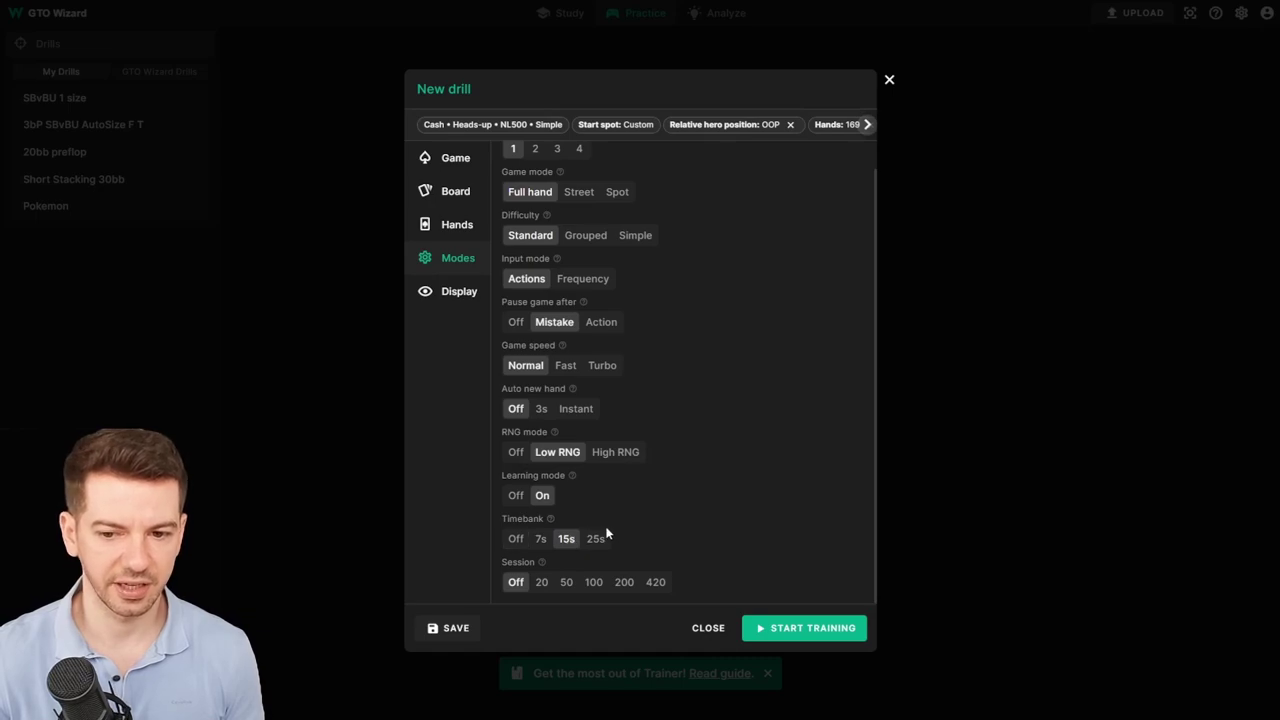
pyautogui.click(598, 540)
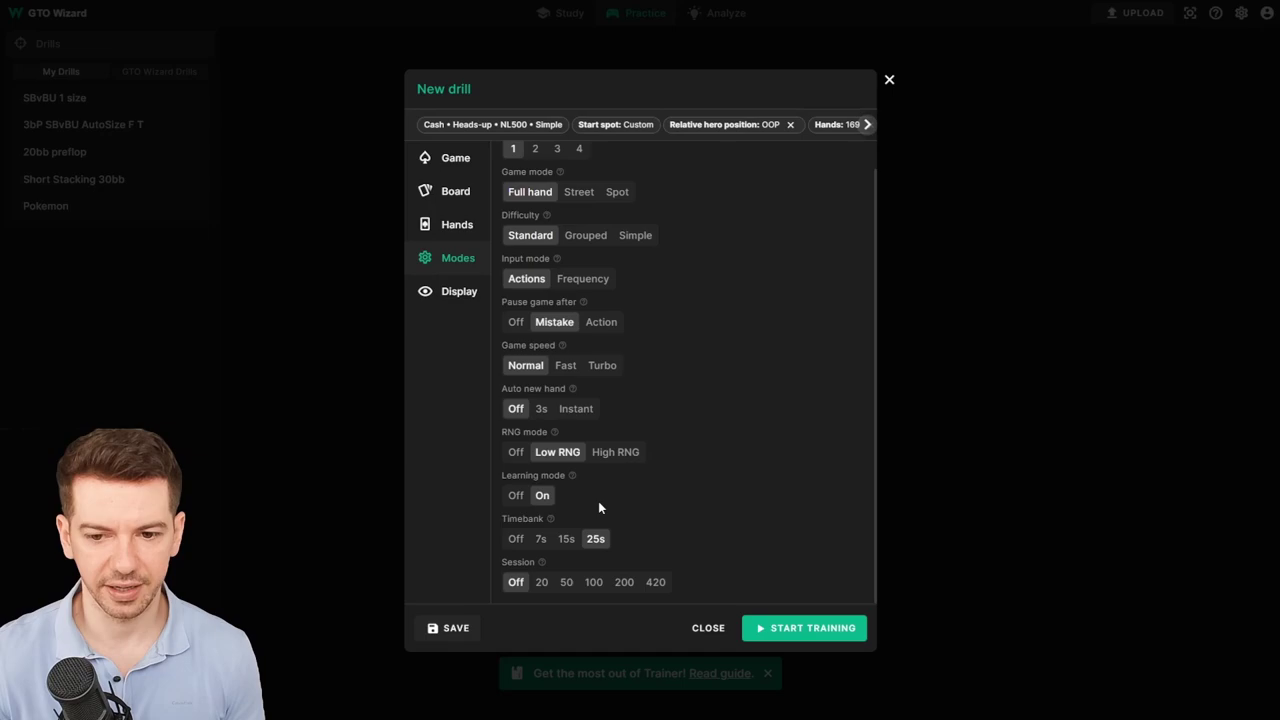
pyautogui.click(566, 582)
pyautogui.click(516, 582)
pyautogui.click(541, 582)
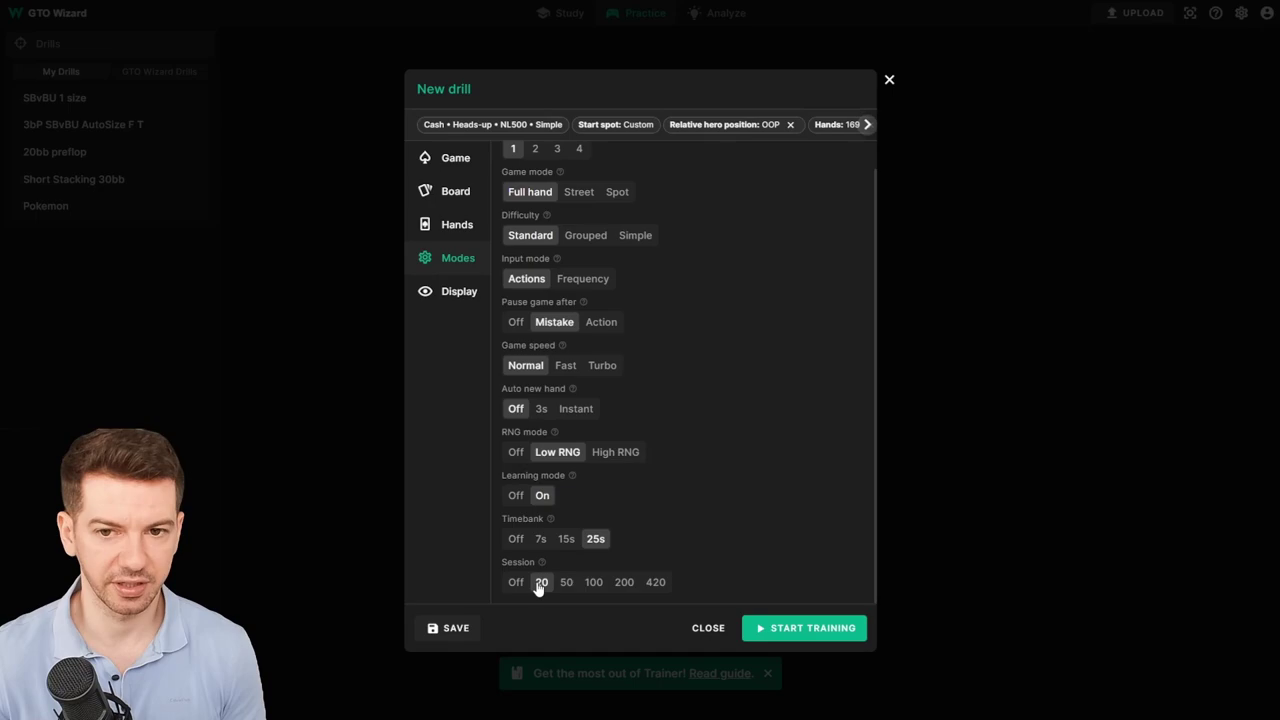
# View the drill's display options and read the explanation of the Show hints setting.
pyautogui.click(449, 290)
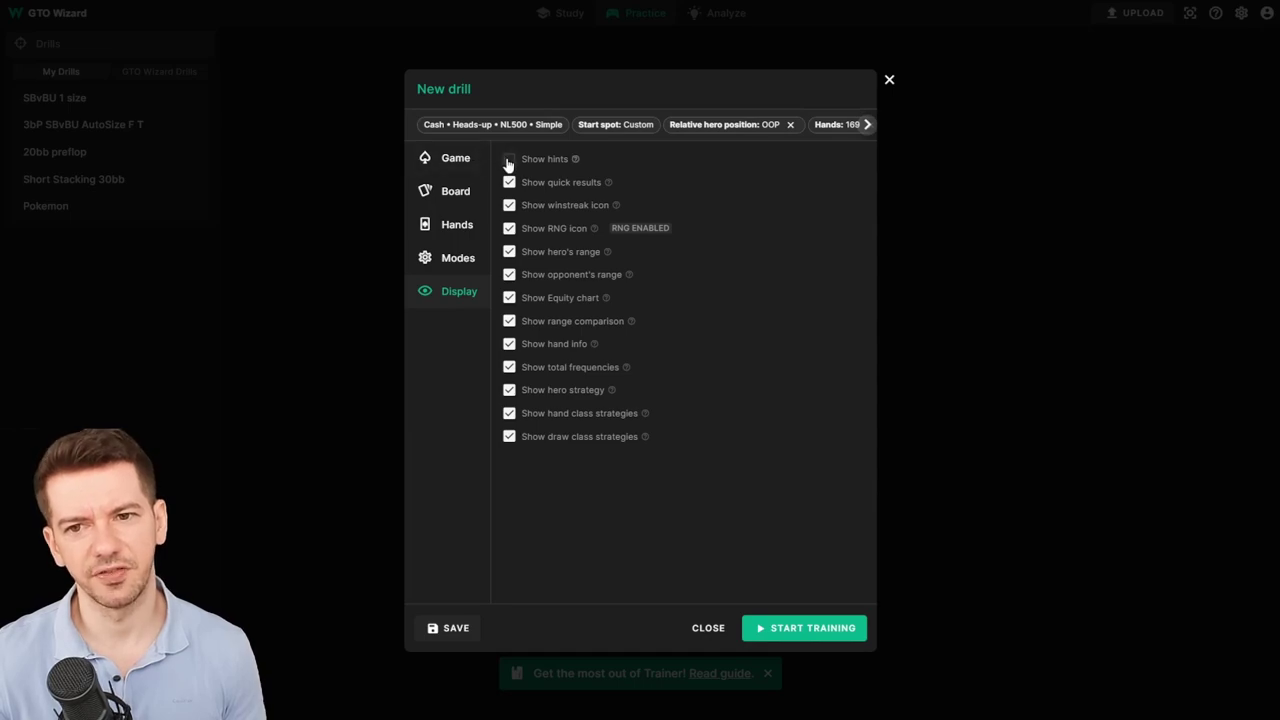
pyautogui.moveTo(575, 161)
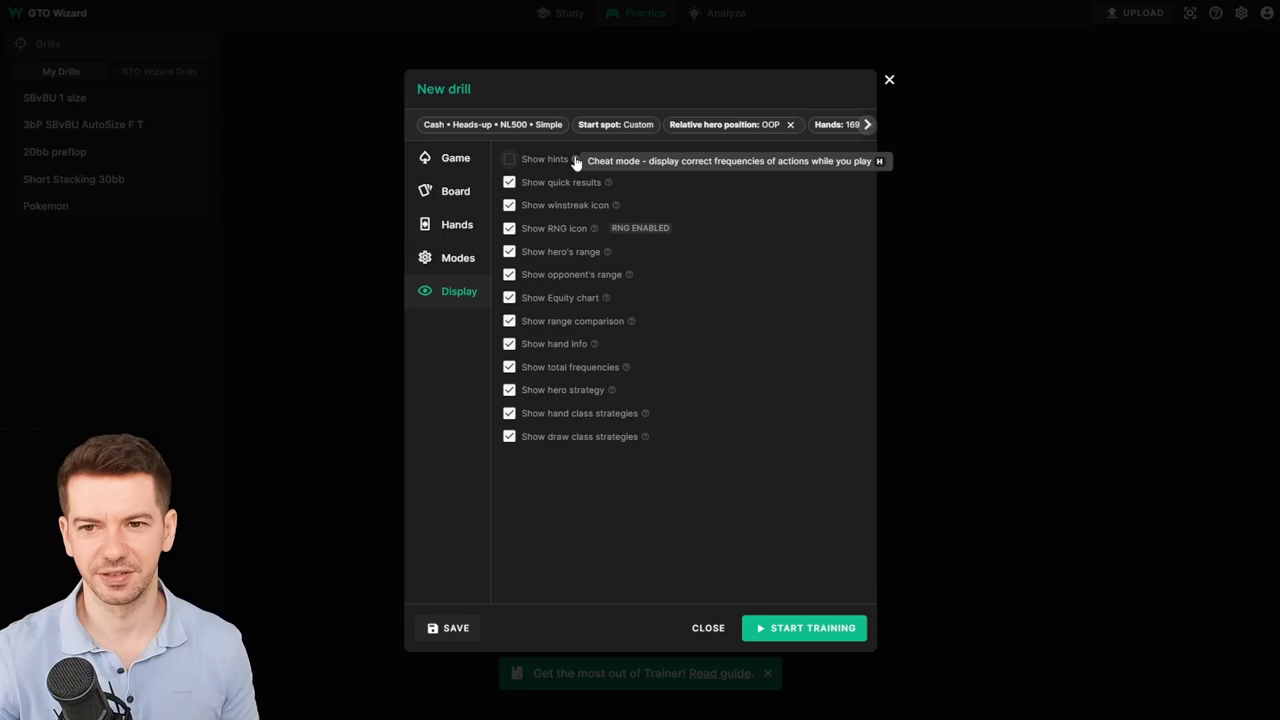
# View the new drill's name and description form, leave it without saving, and start the training session.
pyautogui.click(455, 628)
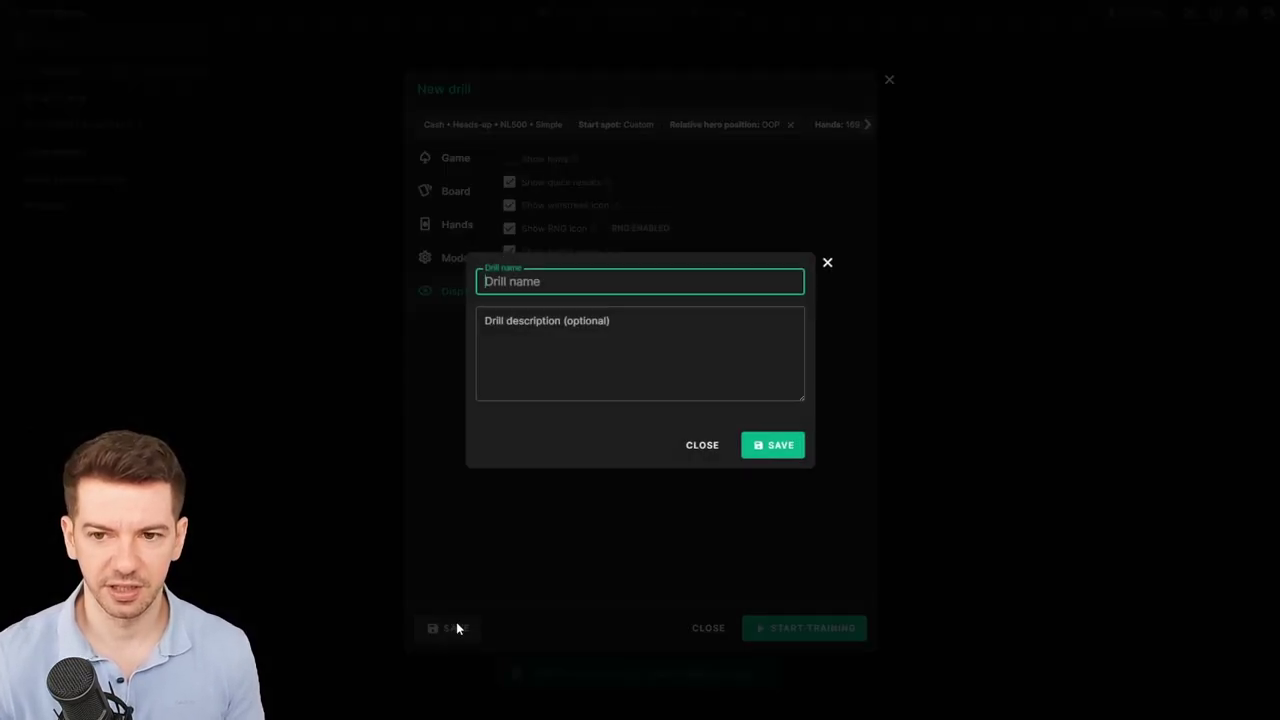
pyautogui.click(827, 262)
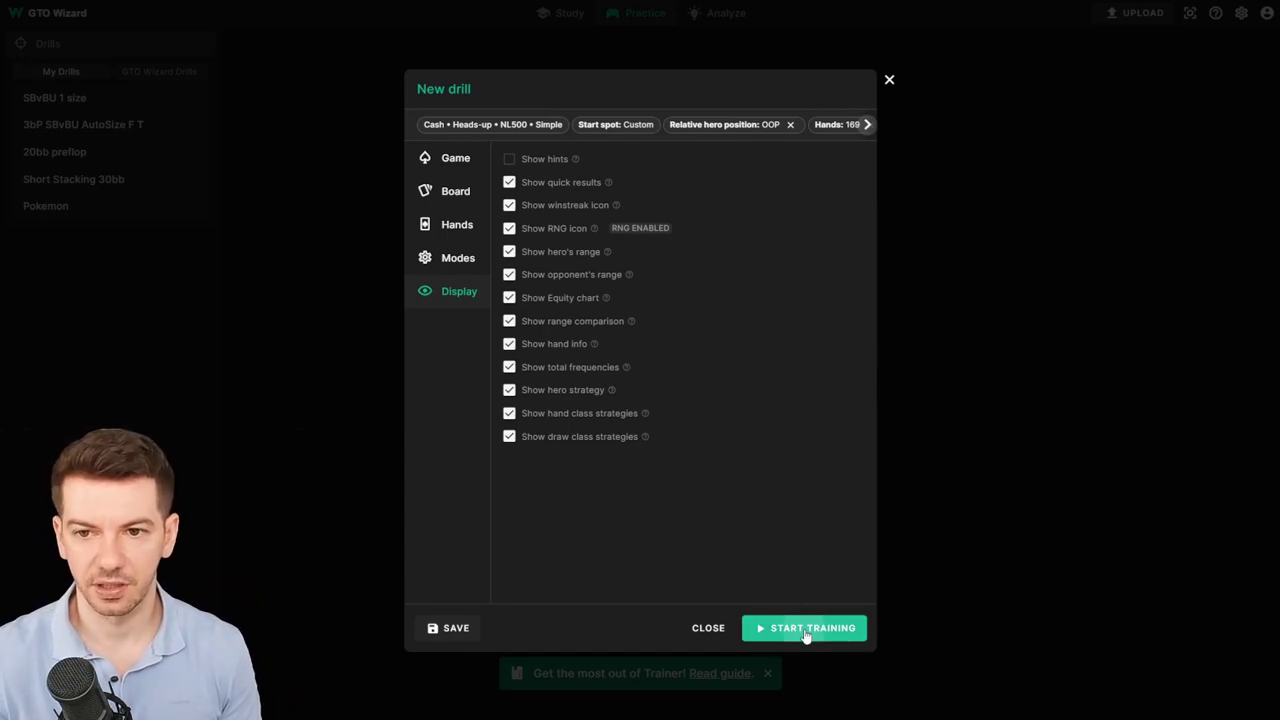
pyautogui.click(806, 630)
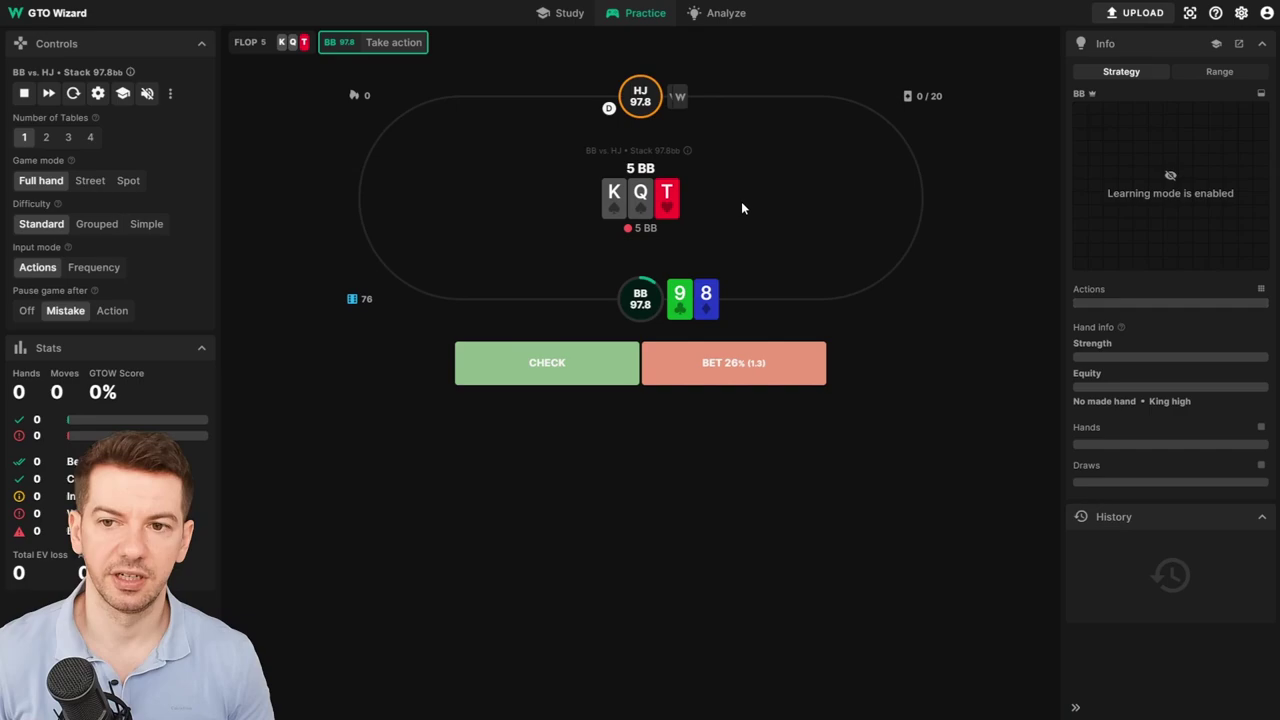
# Play 98 offsuit on the K-Q-T flop by checking and folding to the 26% bet, and review both players' full range grids.
pyautogui.click(543, 369)
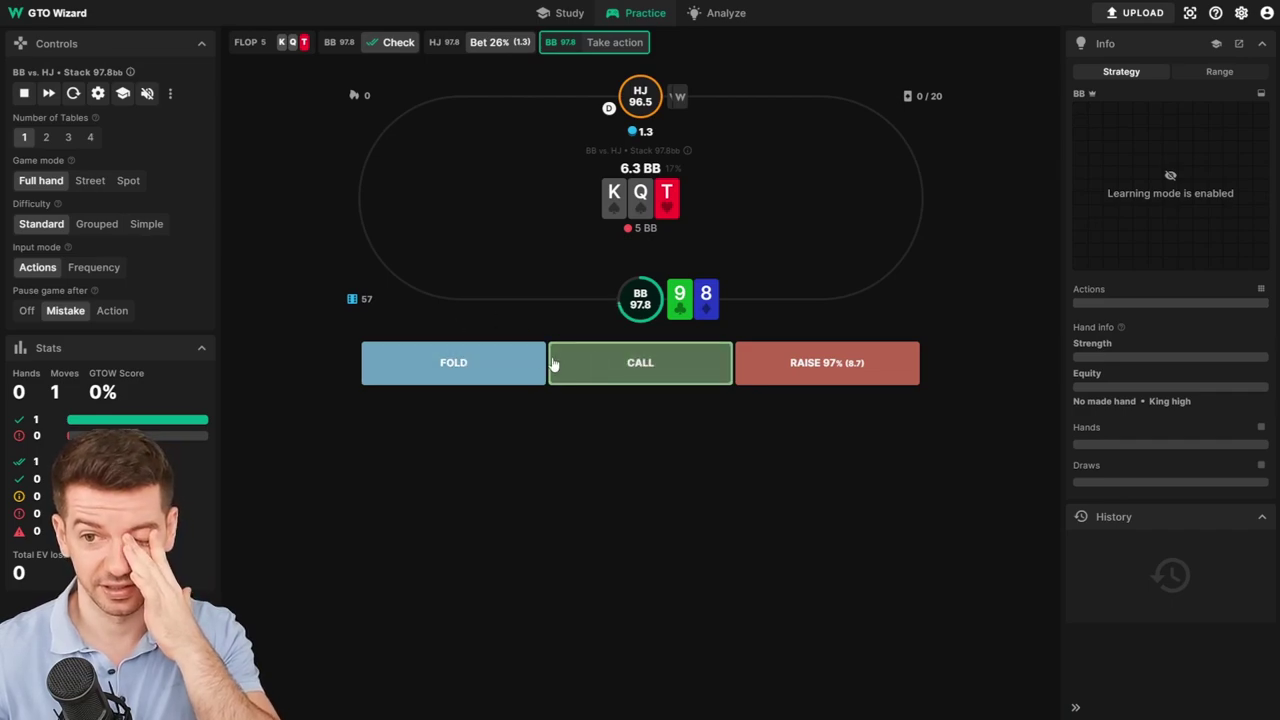
pyautogui.click(505, 360)
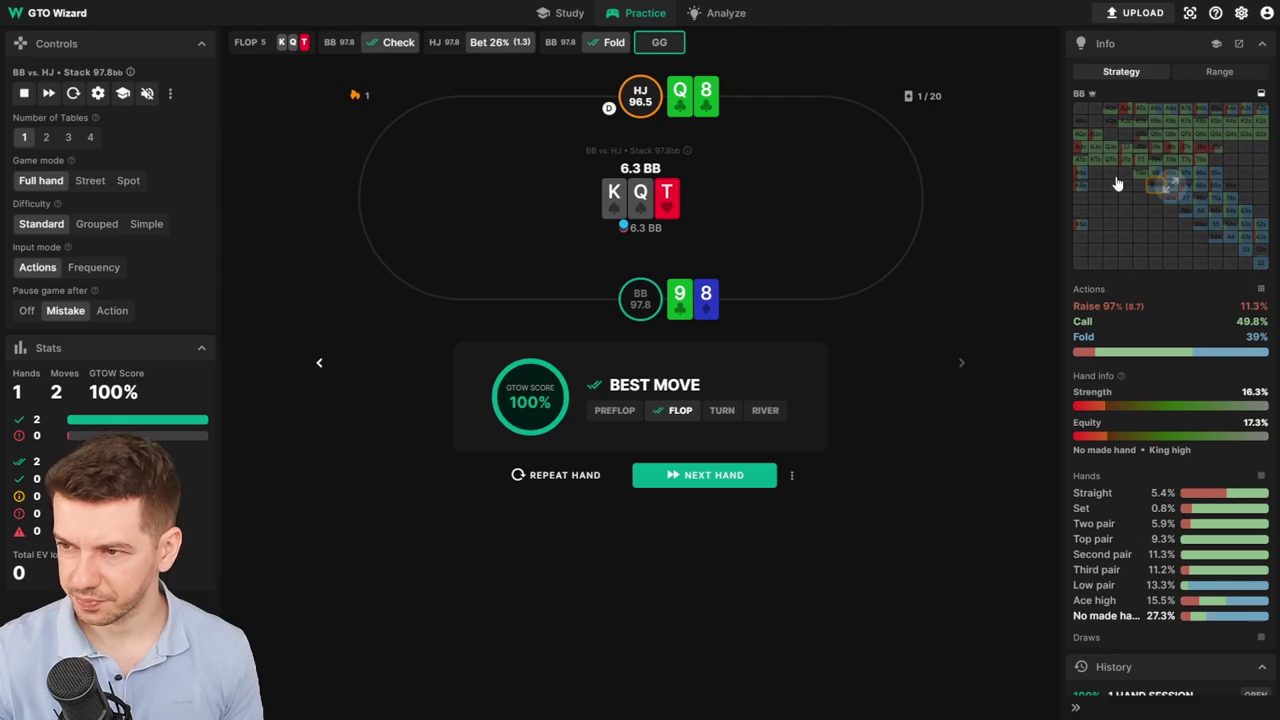
pyautogui.click(1172, 181)
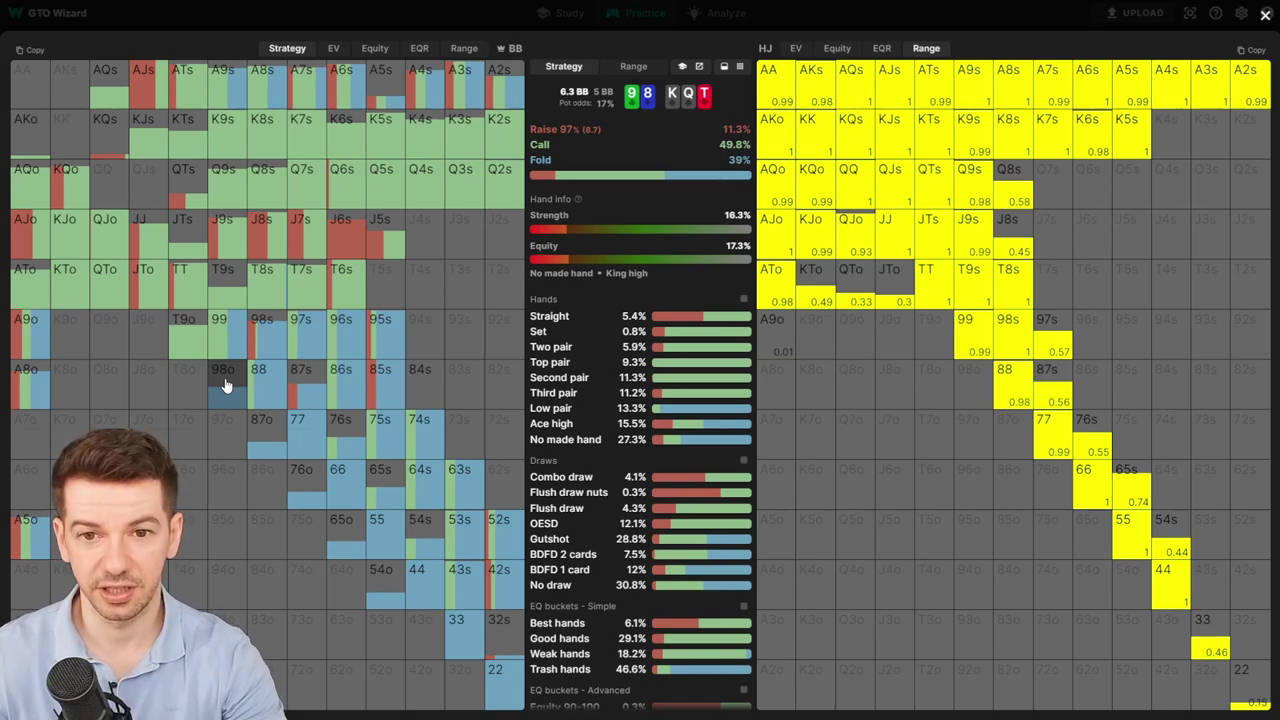
pyautogui.press('Escape')
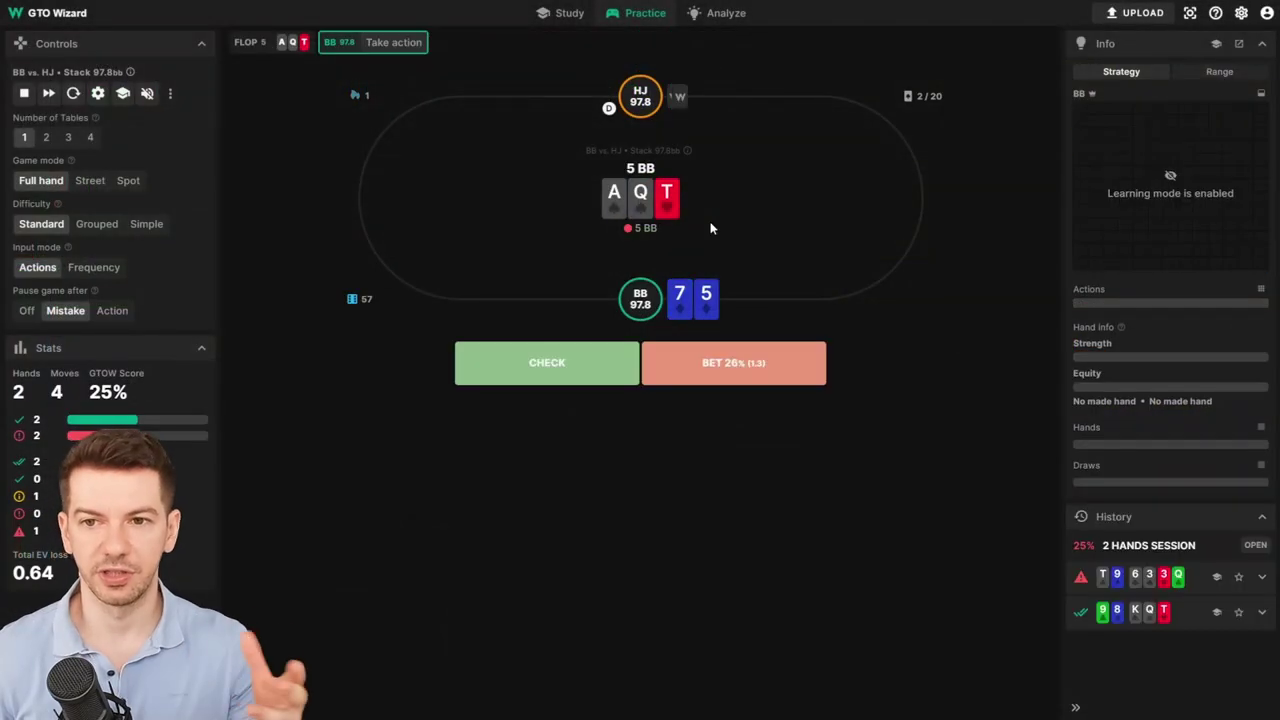